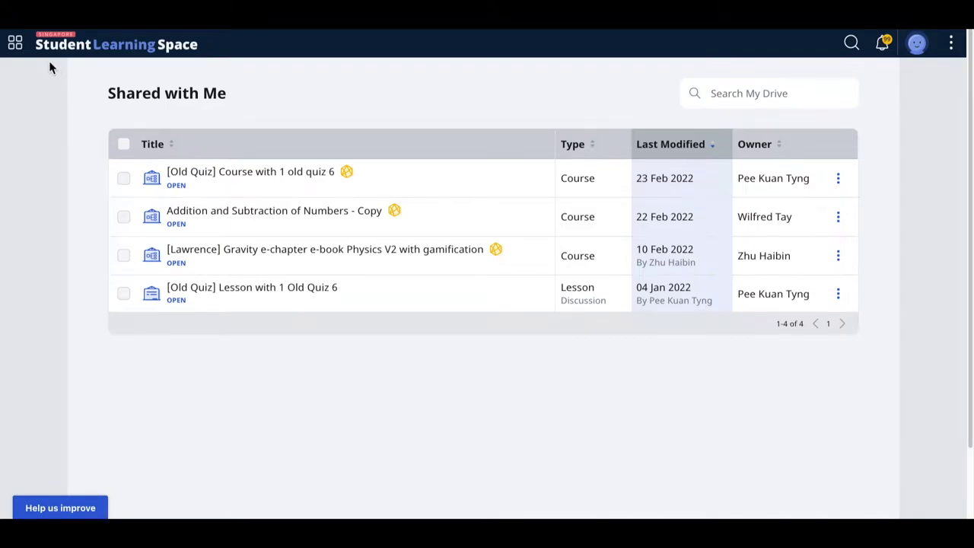
pyautogui.click(16, 44)
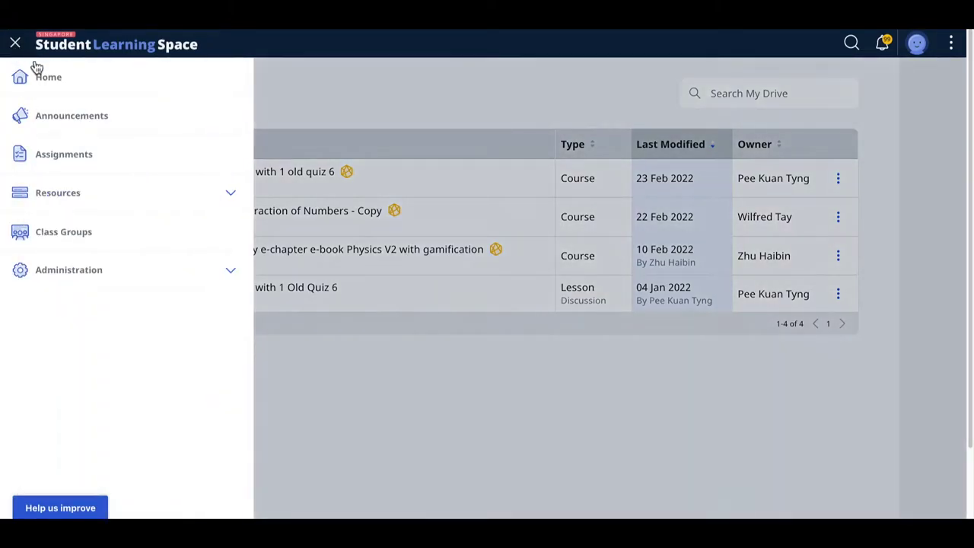
pyautogui.click(102, 204)
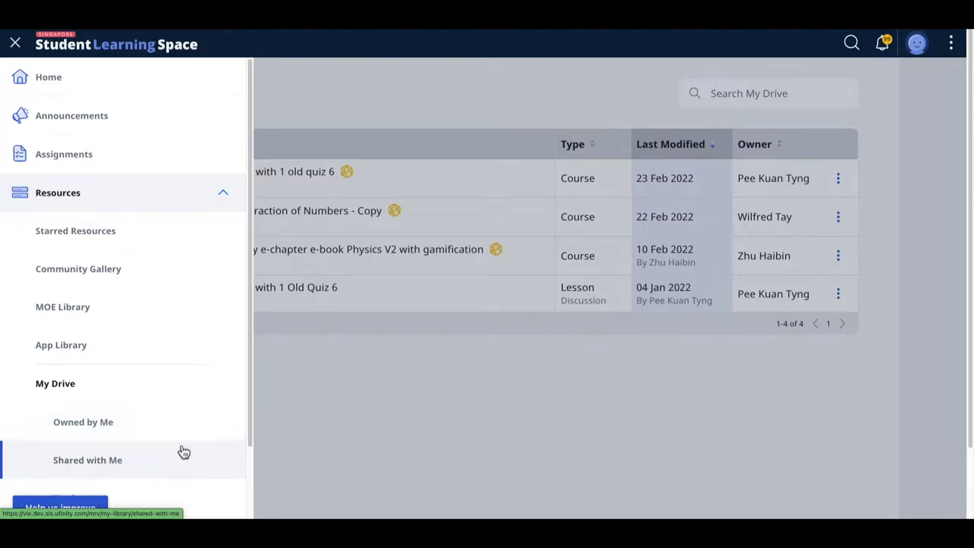
pyautogui.click(345, 370)
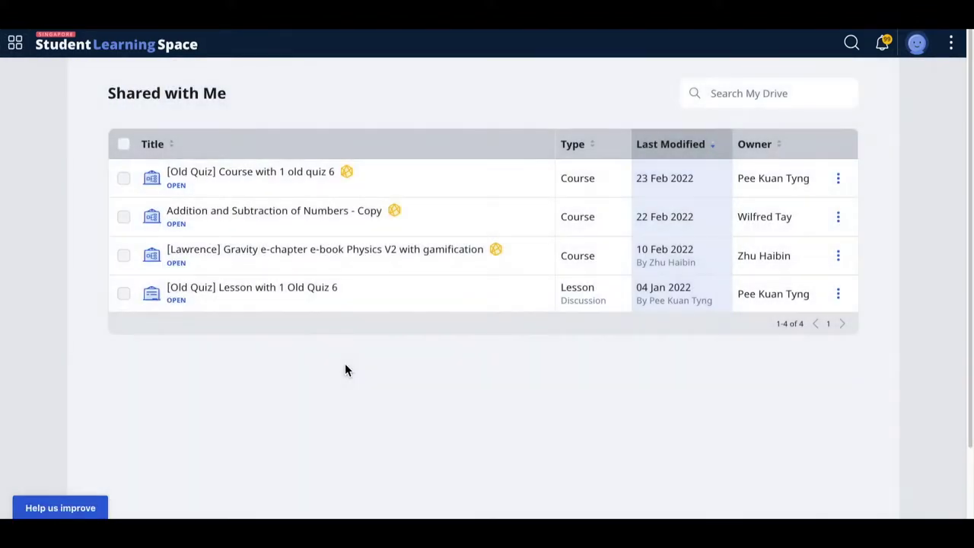
# Step: Open the shared course "Addition and Subtraction of Numbers - Copy" for editing and bring up its Gamification settings
pyautogui.click(177, 225)
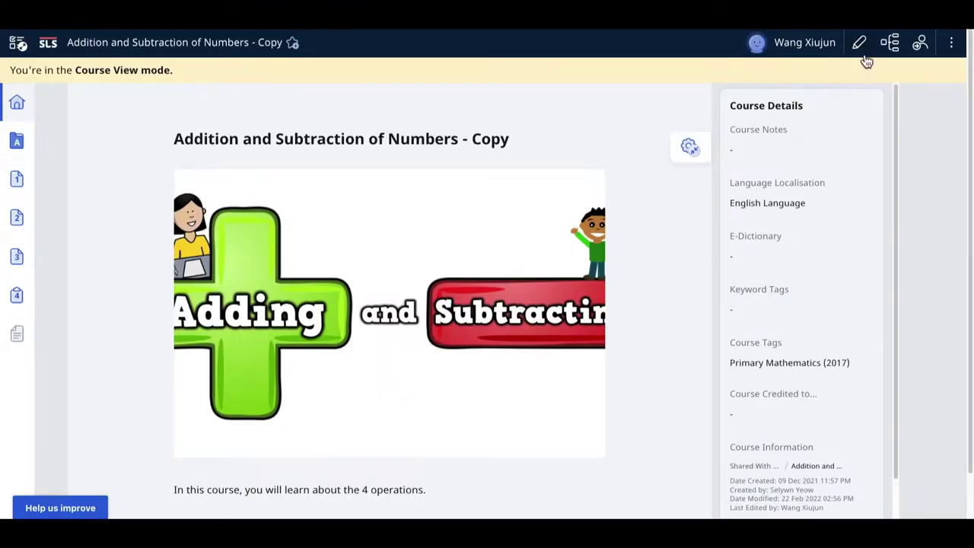
pyautogui.click(859, 44)
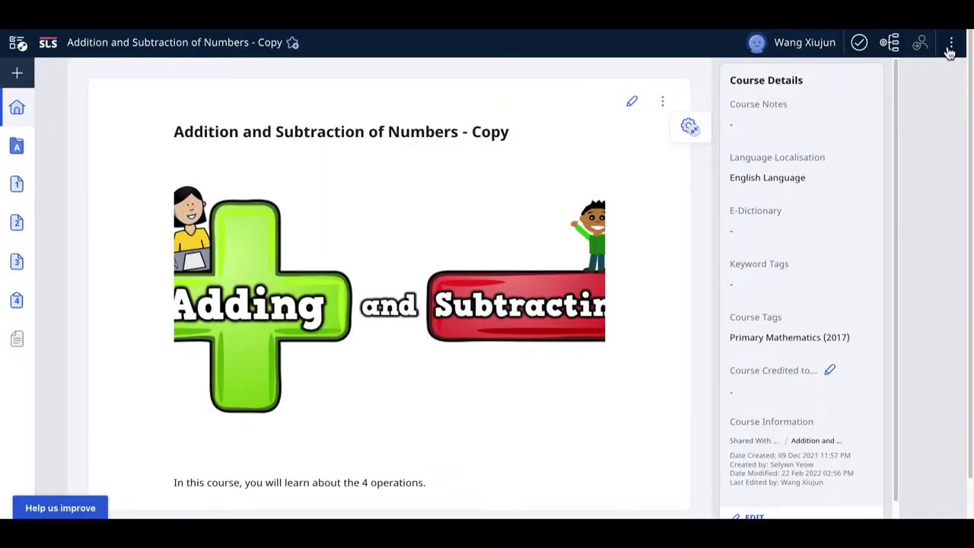
pyautogui.click(953, 44)
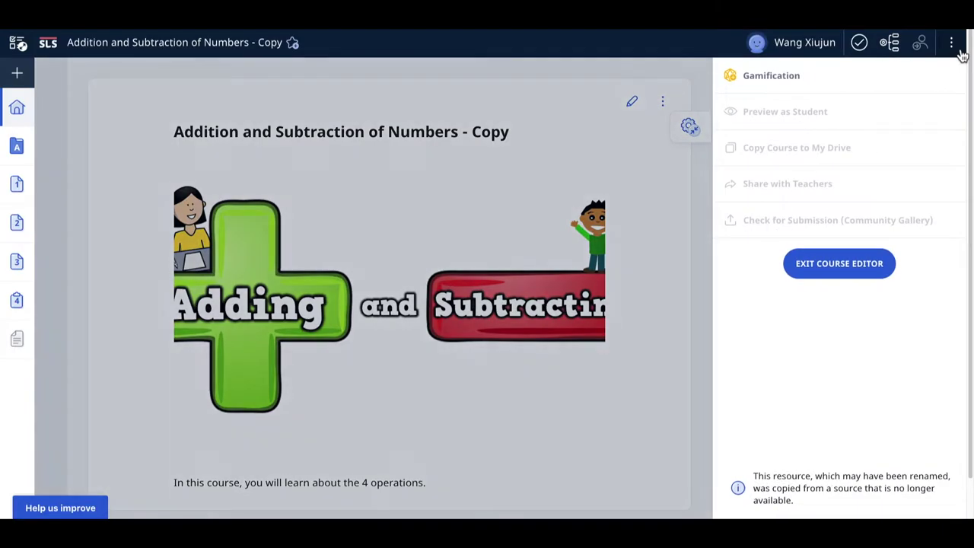
pyautogui.click(918, 61)
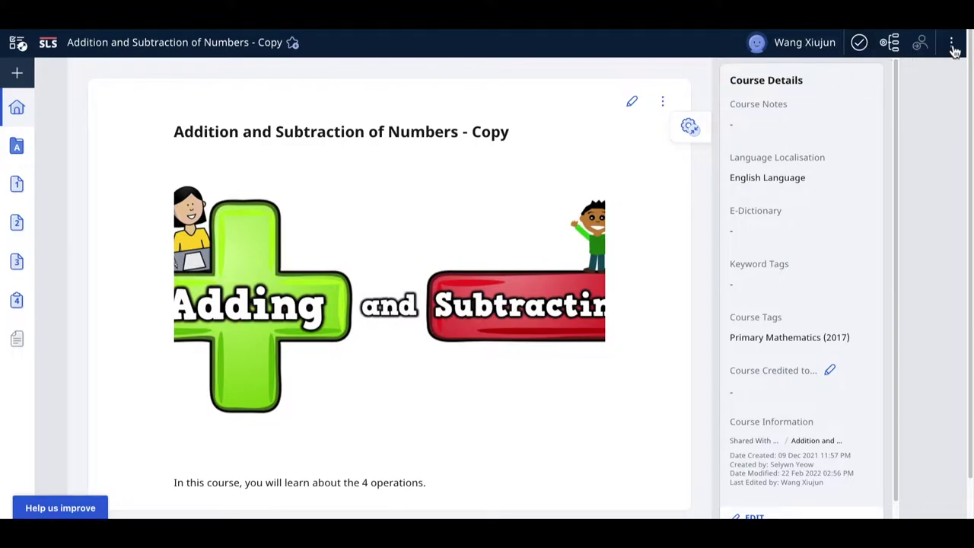
pyautogui.click(952, 46)
pyautogui.click(772, 76)
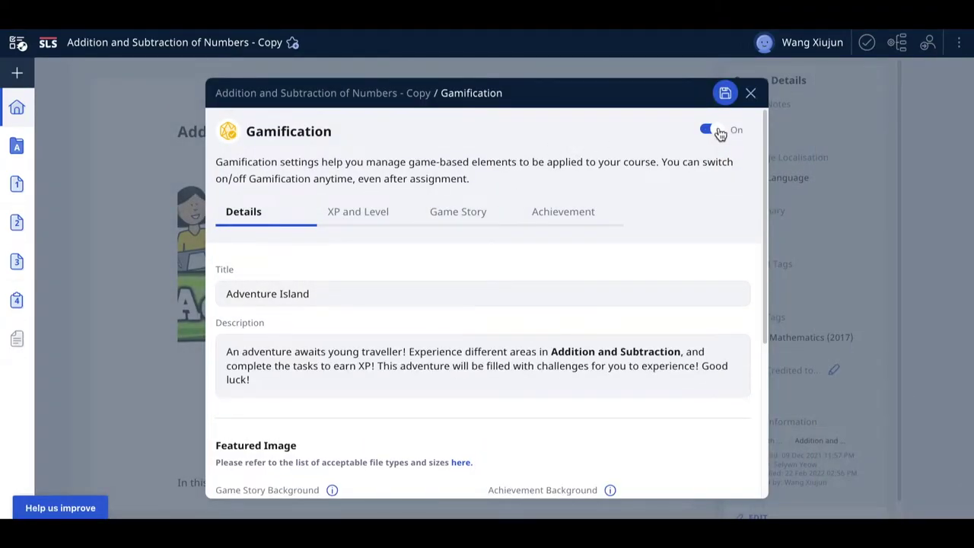
# Step: Try switching Gamification off for the course and cancel the change
pyautogui.click(710, 131)
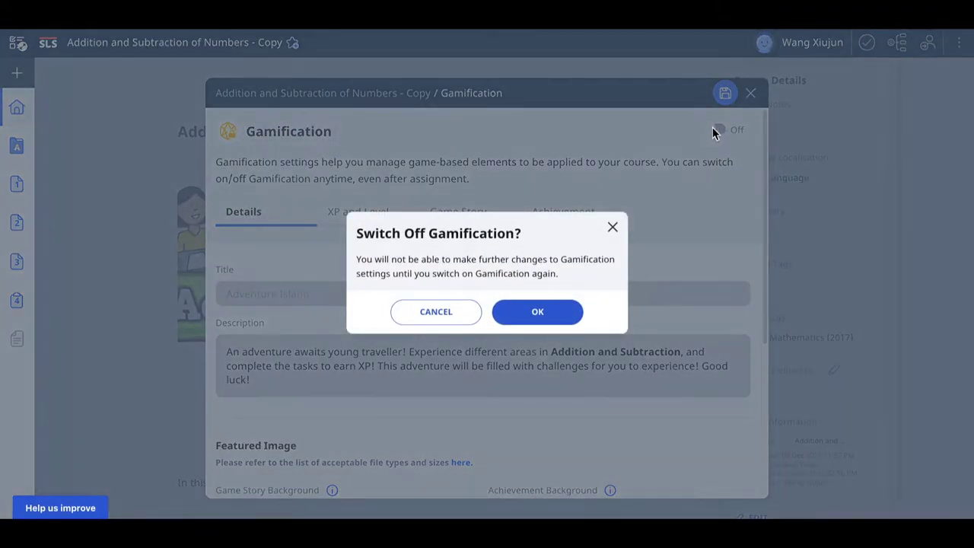
pyautogui.click(464, 320)
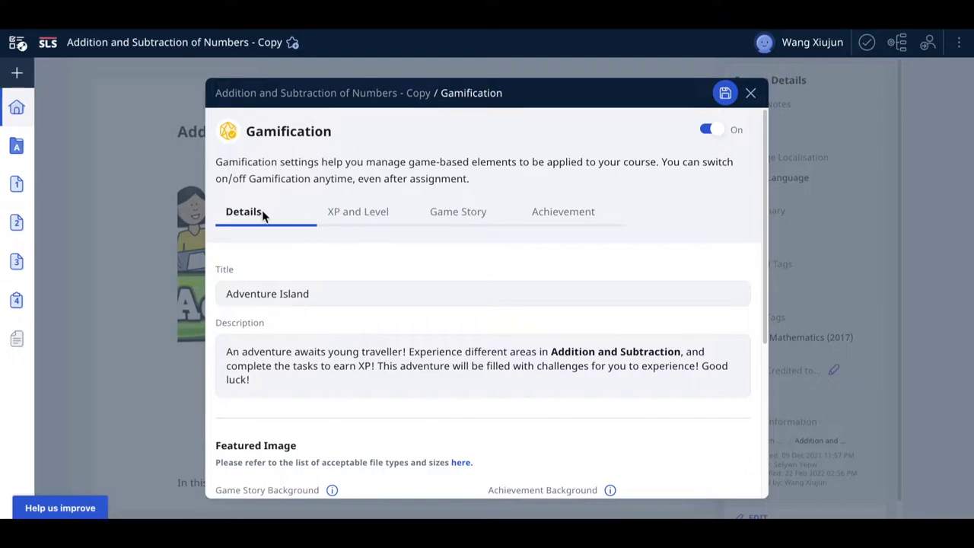
# Step: Look through the XP and Level, Game Story and Achievement settings and return to the gamification details
pyautogui.click(346, 216)
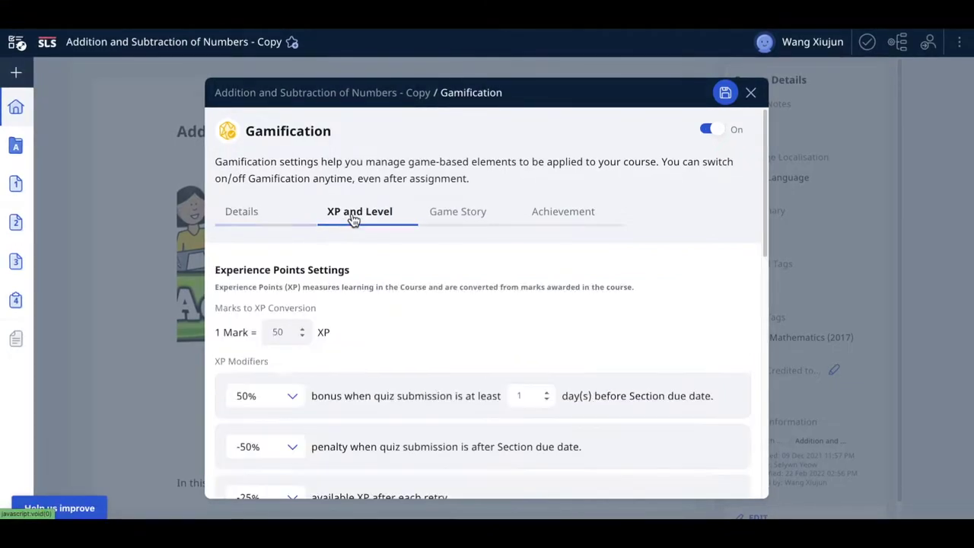
pyautogui.click(242, 216)
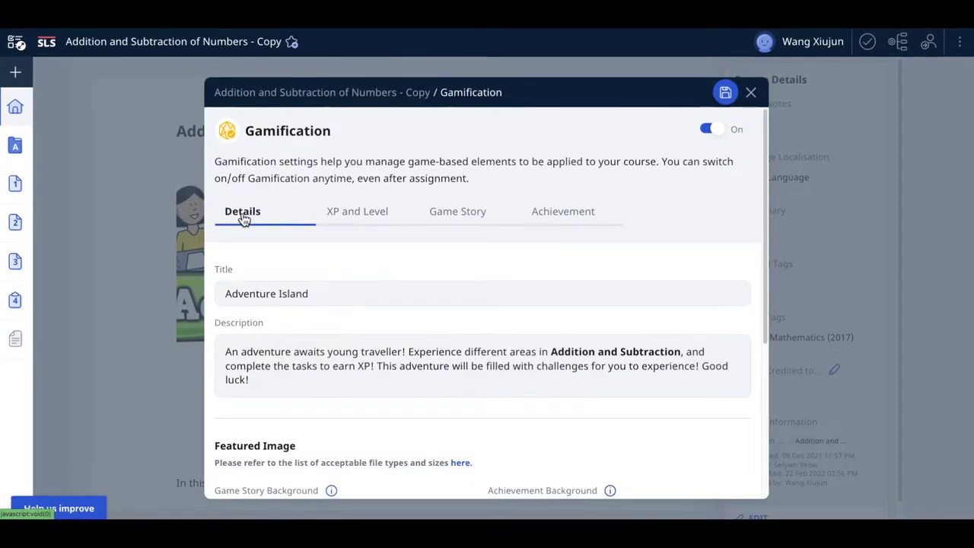
pyautogui.click(354, 217)
pyautogui.click(461, 214)
pyautogui.click(570, 216)
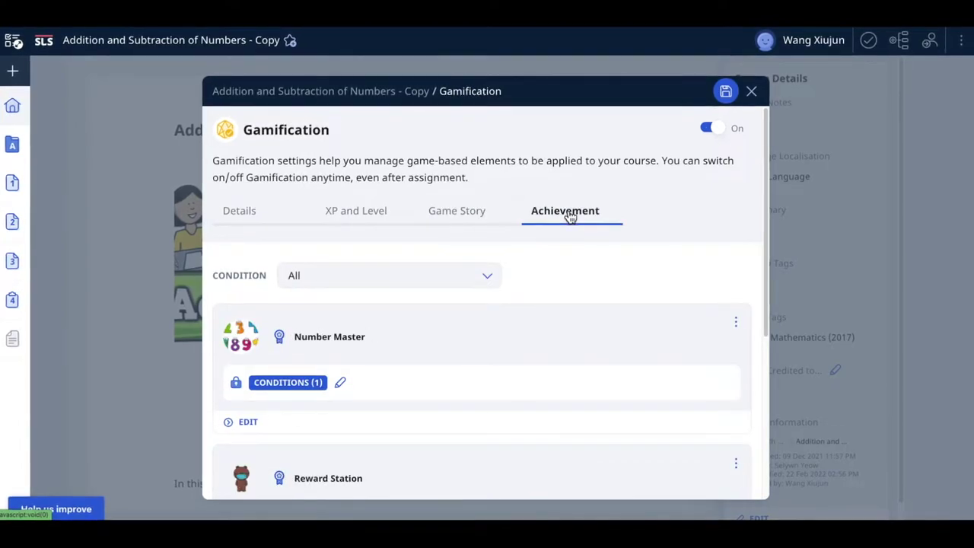
pyautogui.click(250, 216)
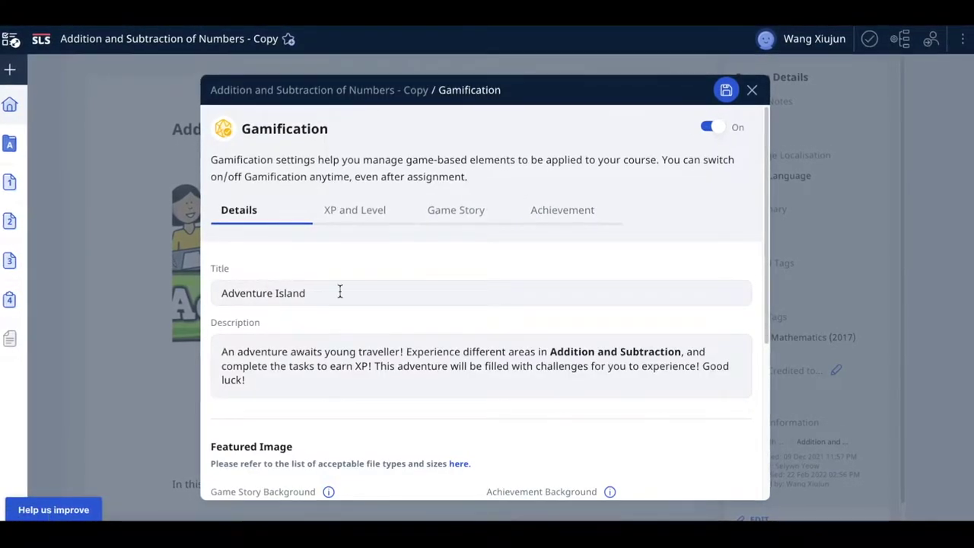
# Step: Examine the gamification title, its description and the featured background images
pyautogui.scroll(-3, 340, 292)
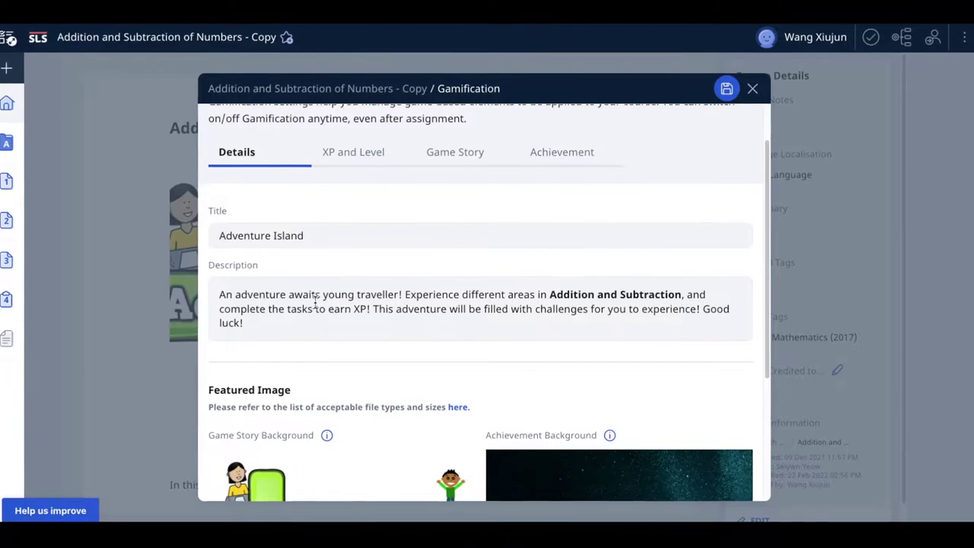
pyautogui.click(269, 328)
pyautogui.scroll(1, 293, 311)
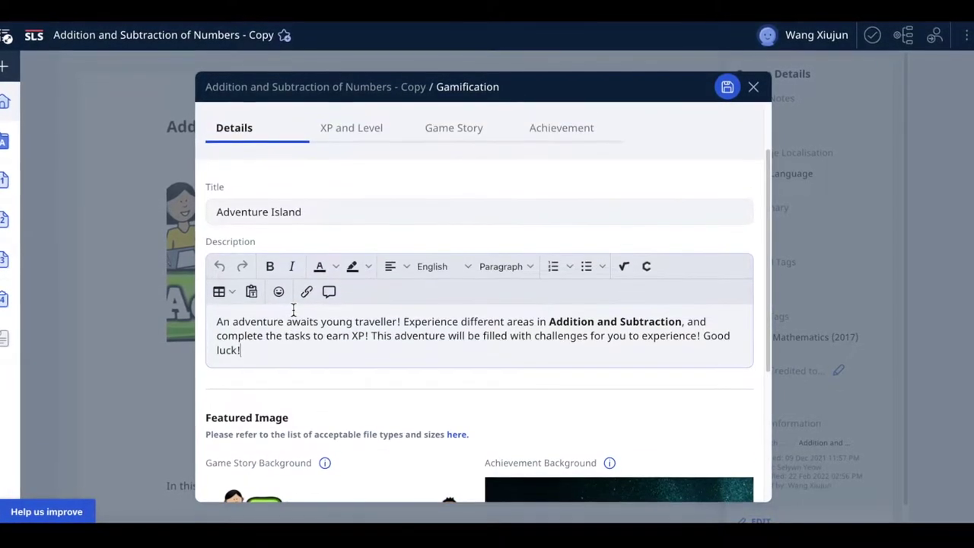
pyautogui.scroll(3, 293, 311)
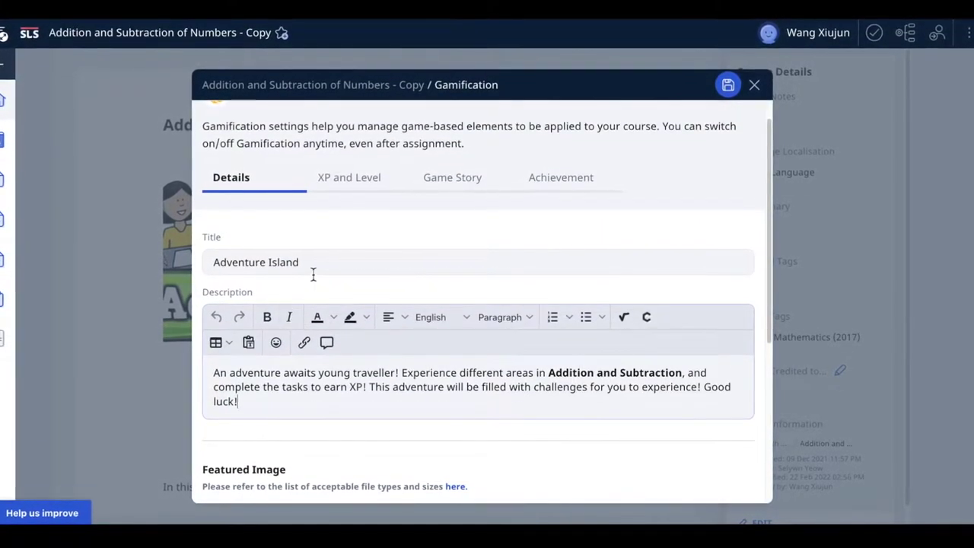
pyautogui.click(312, 268)
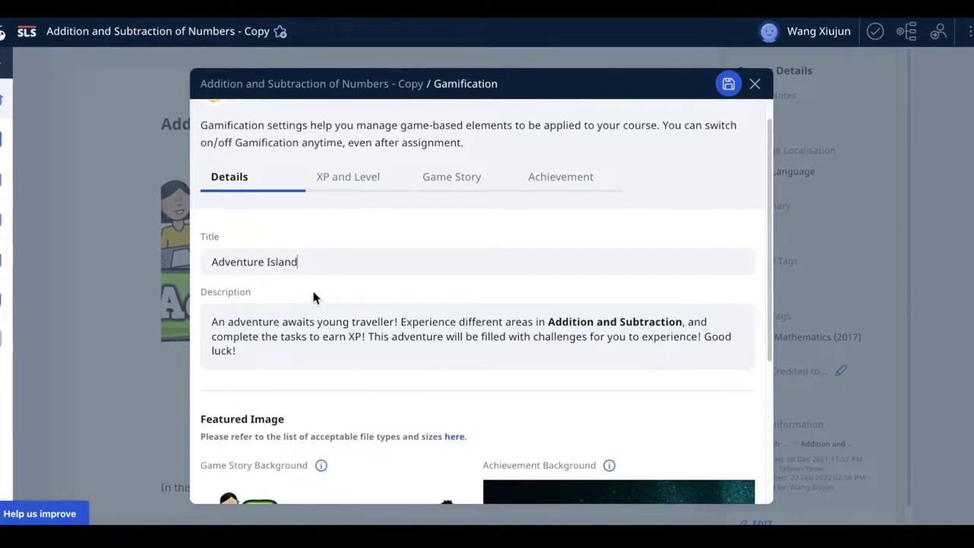
pyautogui.click(289, 353)
pyautogui.scroll(-4, 289, 353)
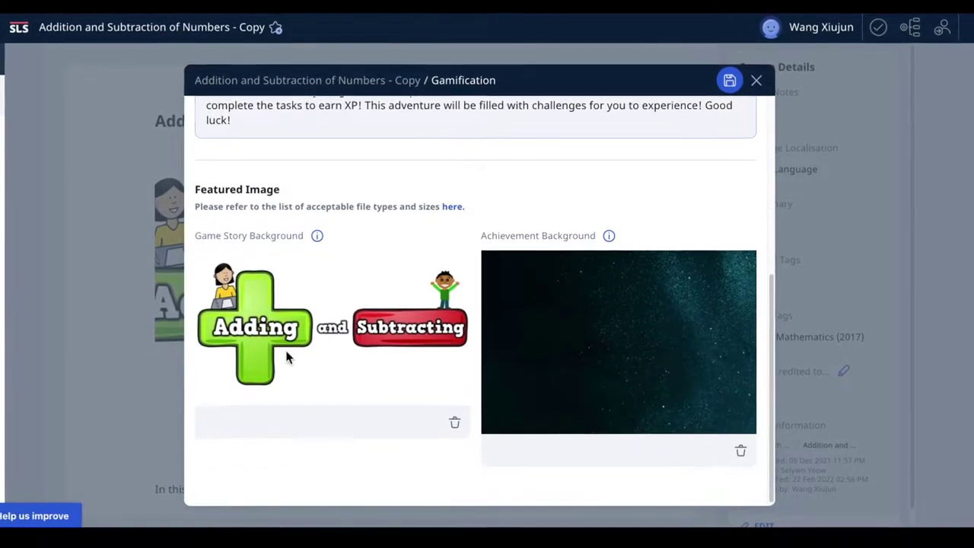
pyautogui.scroll(1, 287, 357)
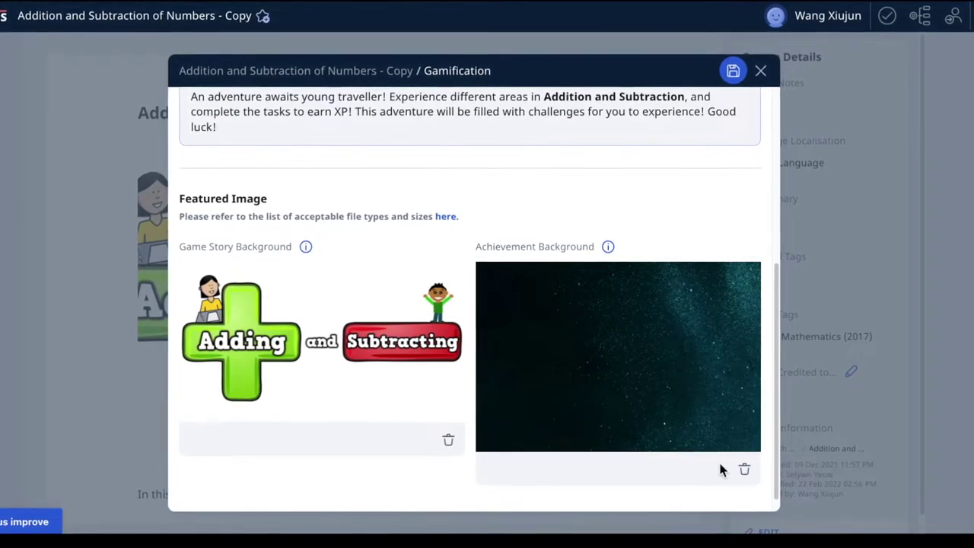
# Step: Remove the current Achievement Background and upload the parachute jump animation in its place
pyautogui.click(744, 470)
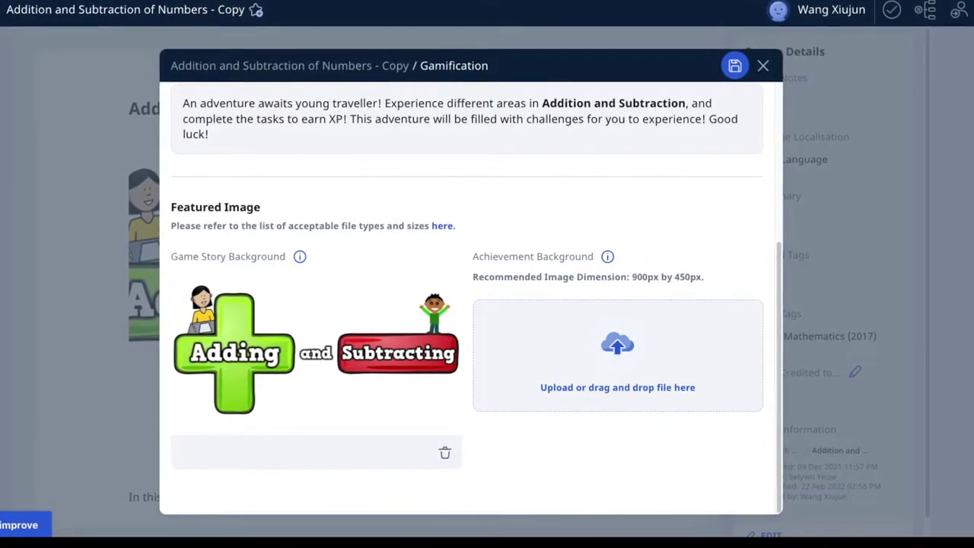
pyautogui.moveTo(0, 232); pyautogui.dragTo(590, 335)
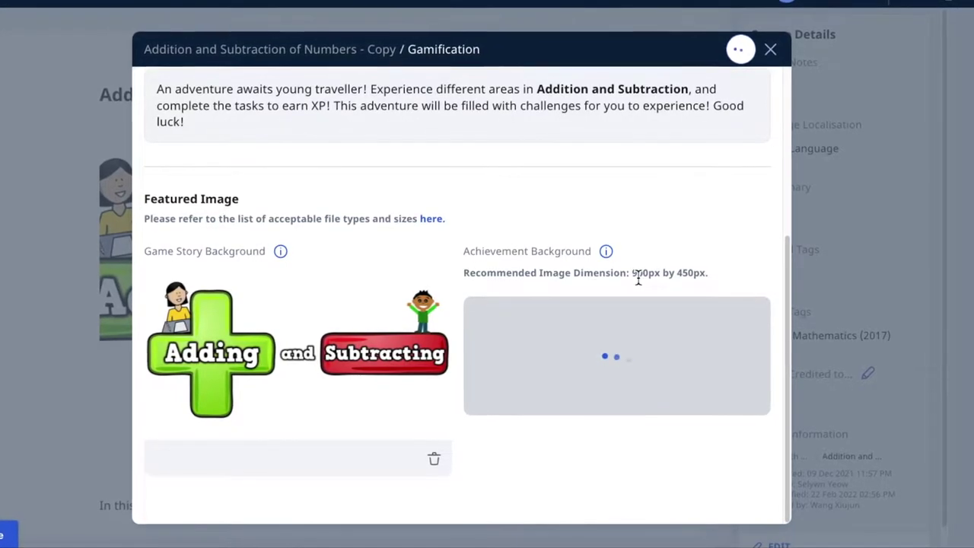
pyautogui.scroll(1, 667, 331)
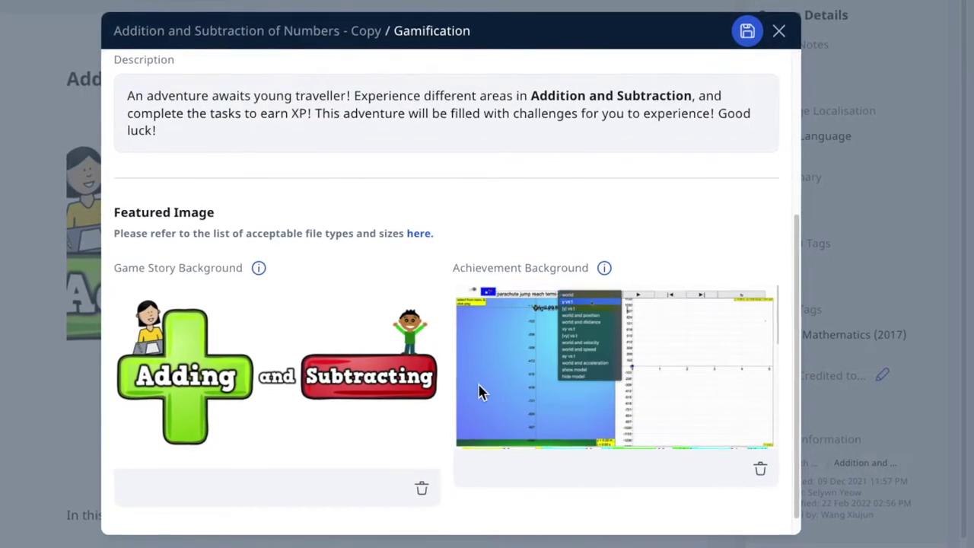
pyautogui.scroll(2, 576, 392)
pyautogui.scroll(2, 576, 396)
pyautogui.scroll(-5, 576, 397)
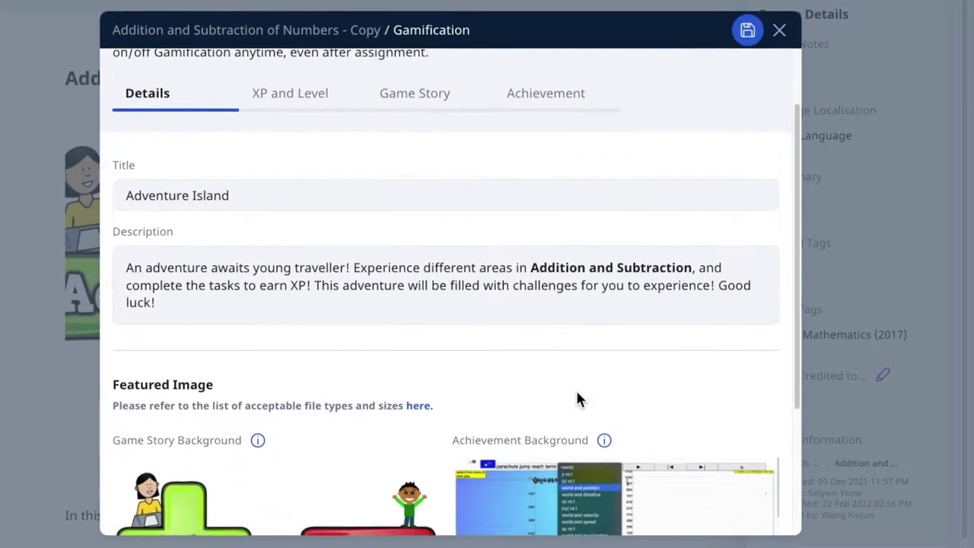
pyautogui.scroll(1, 576, 396)
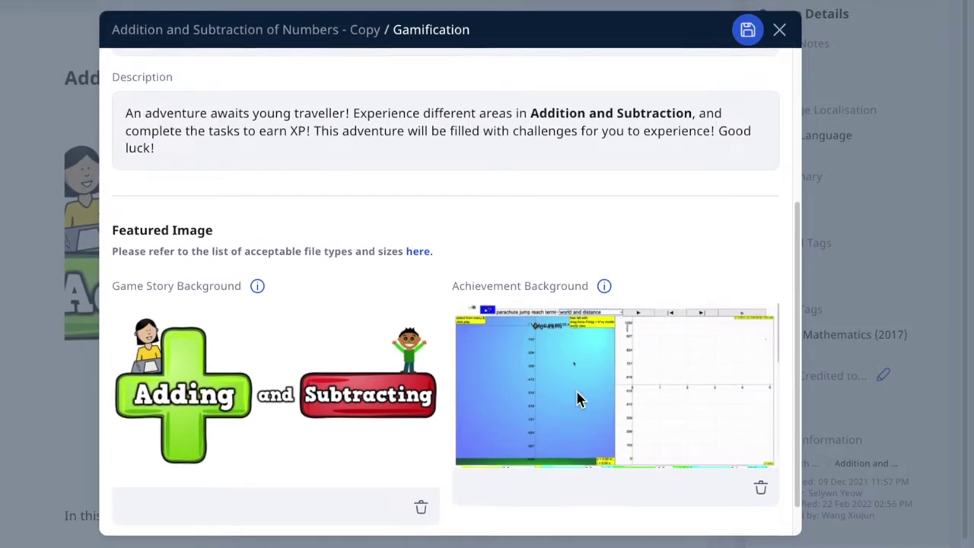
pyautogui.scroll(3, 576, 399)
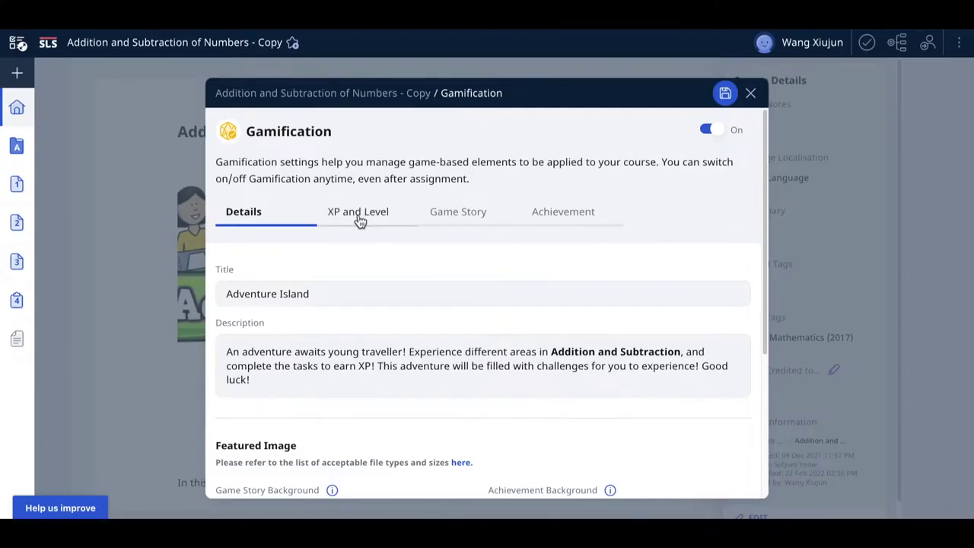
# Step: Review the XP conversion and modifier settings, and set the XP Increment Per Level to 10 under Level Progression Settings
pyautogui.click(361, 216)
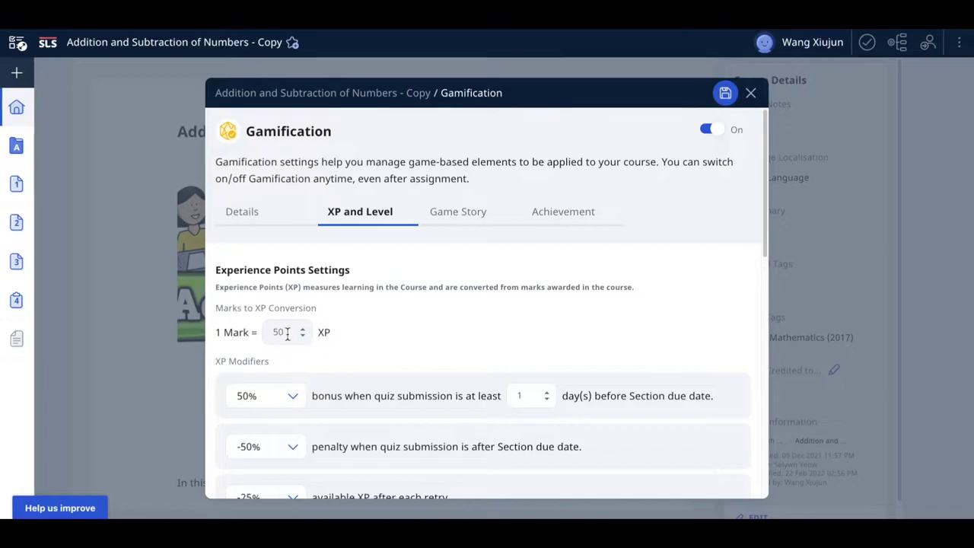
pyautogui.scroll(-1, 329, 366)
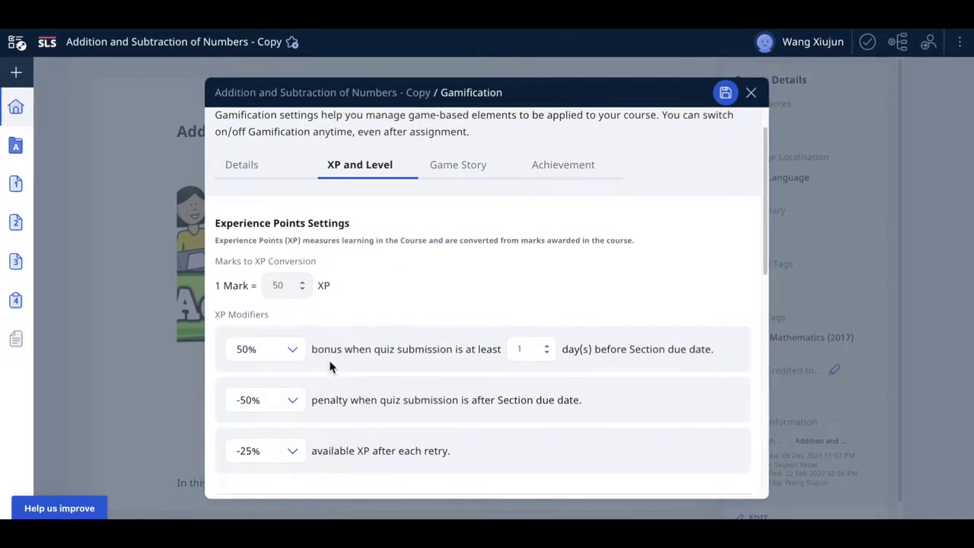
pyautogui.scroll(-1, 330, 367)
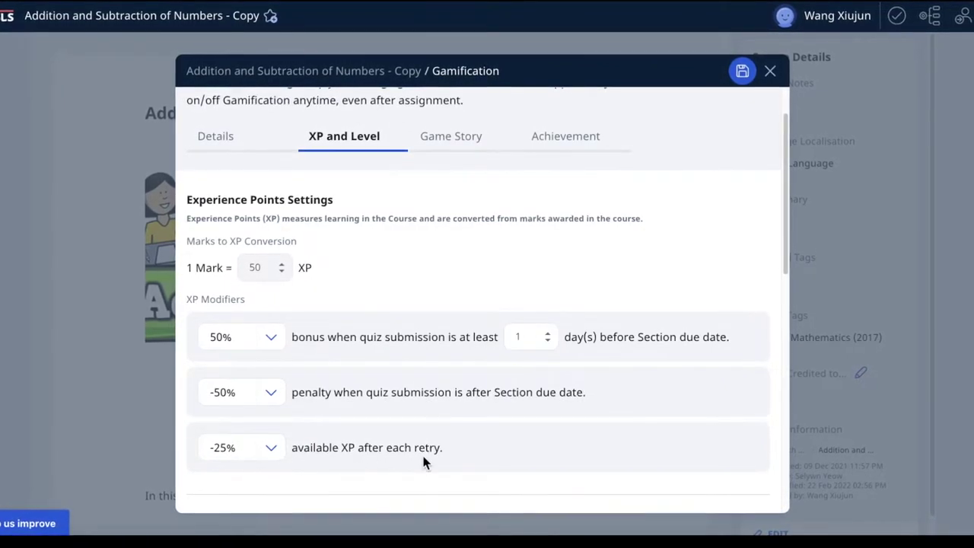
pyautogui.scroll(-1, 423, 462)
pyautogui.scroll(-4, 412, 446)
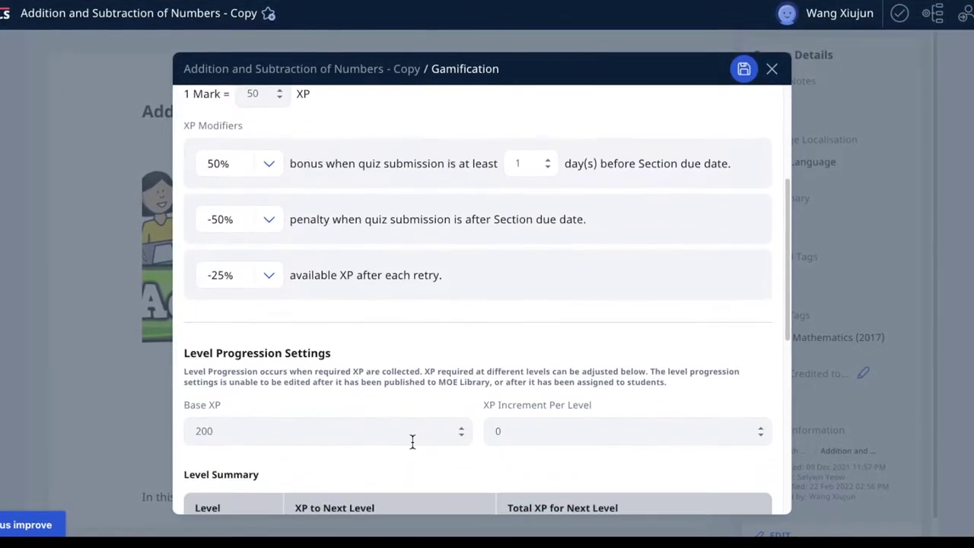
pyautogui.scroll(-1, 411, 447)
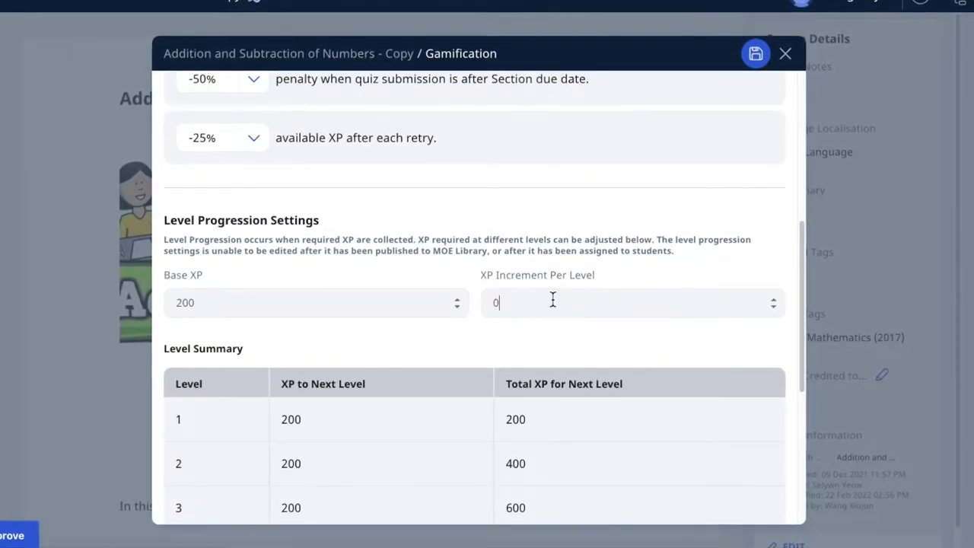
pyautogui.doubleClick(473, 305)
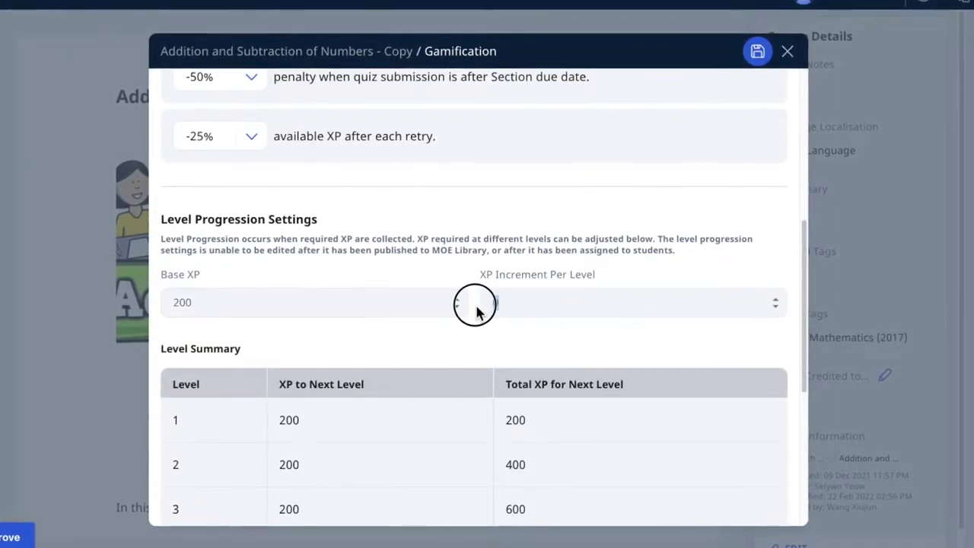
pyautogui.write('200')
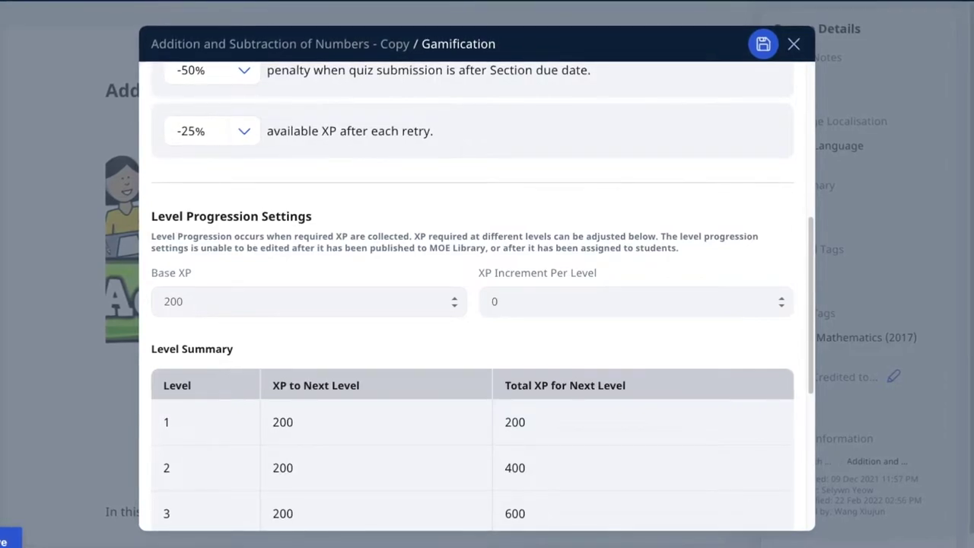
pyautogui.scroll(-1, 508, 332)
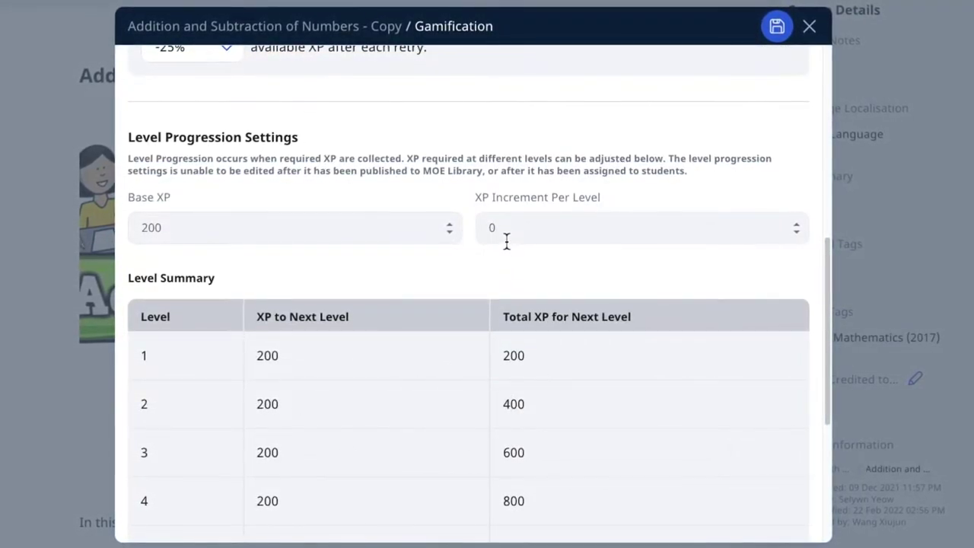
pyautogui.write('10')
pyautogui.click(322, 375)
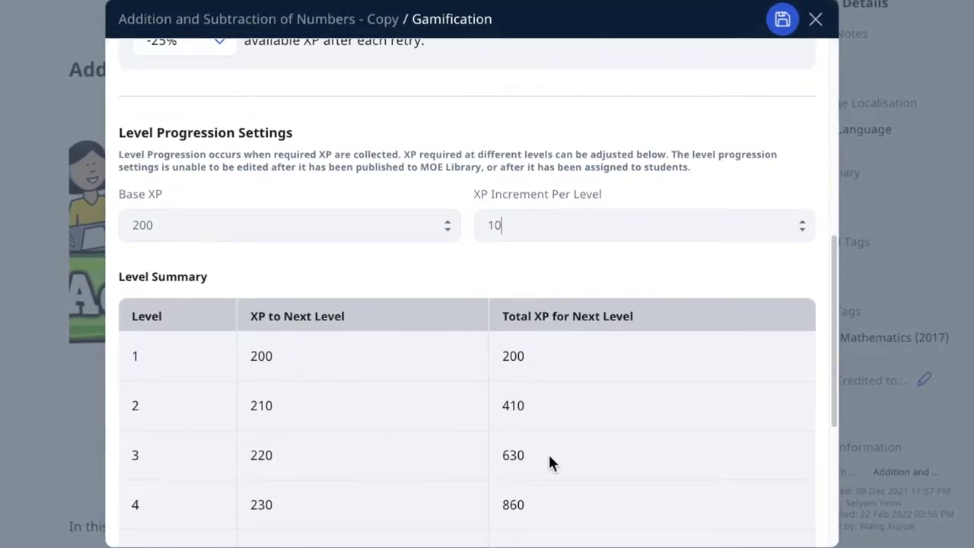
# Step: Review the Level Summary through level 10 and set the XP Increment Per Level to 0
pyautogui.scroll(-2, 550, 463)
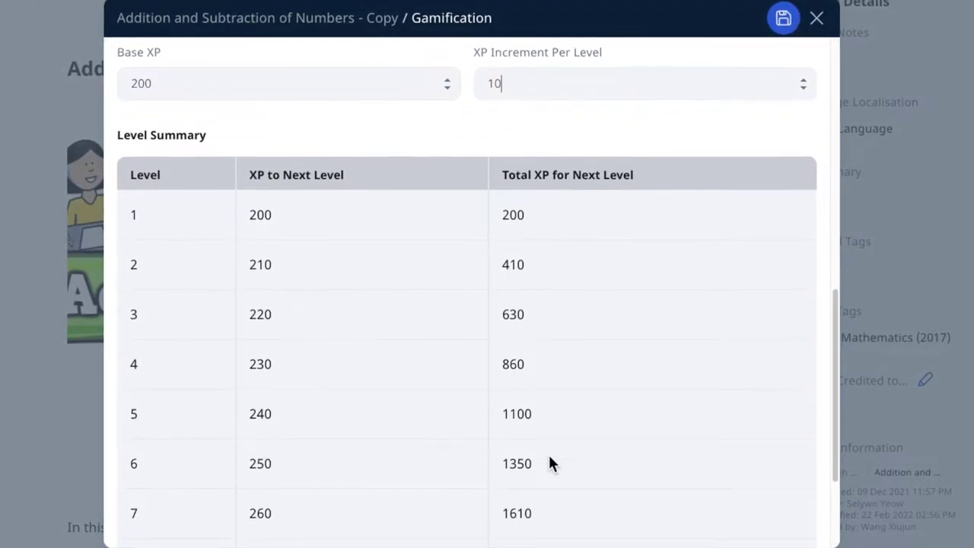
pyautogui.scroll(-2, 550, 461)
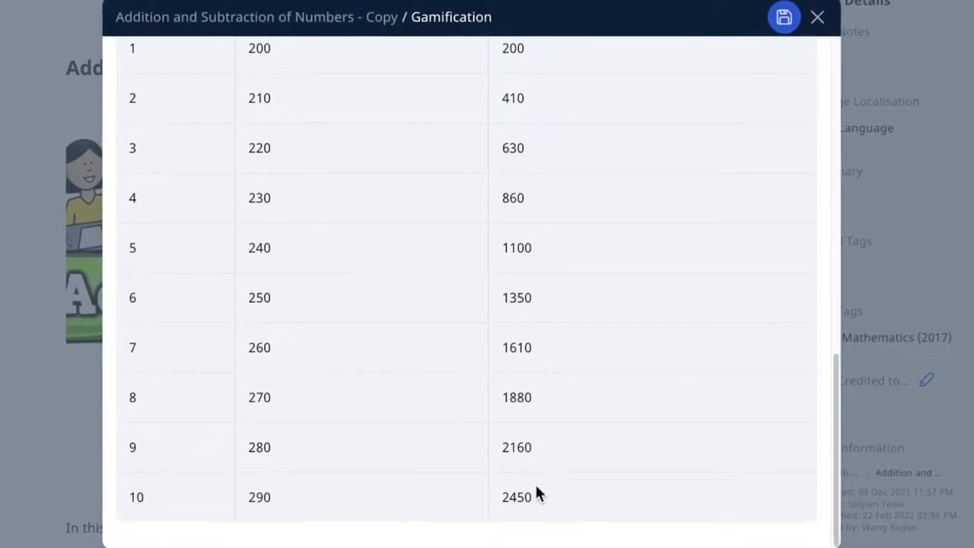
pyautogui.scroll(5, 536, 493)
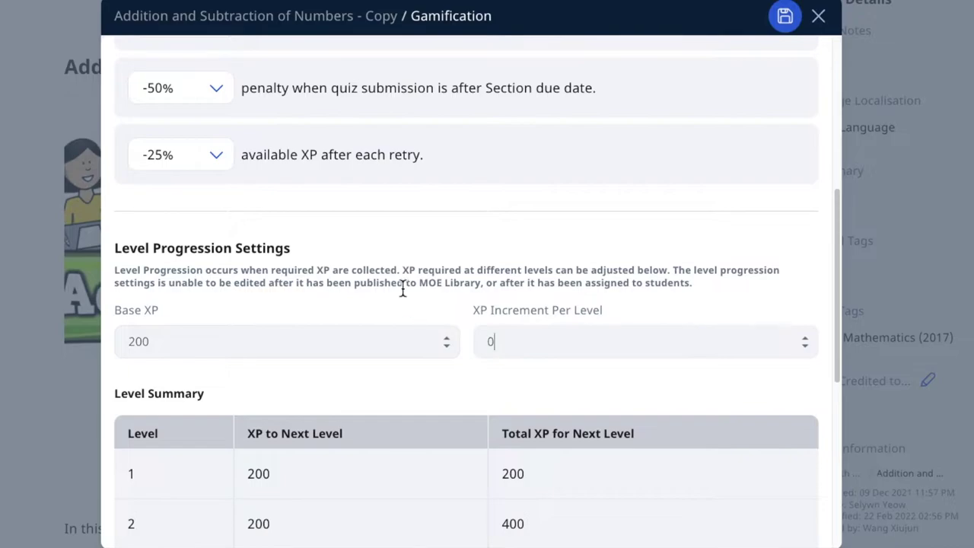
pyautogui.scroll(5, 403, 291)
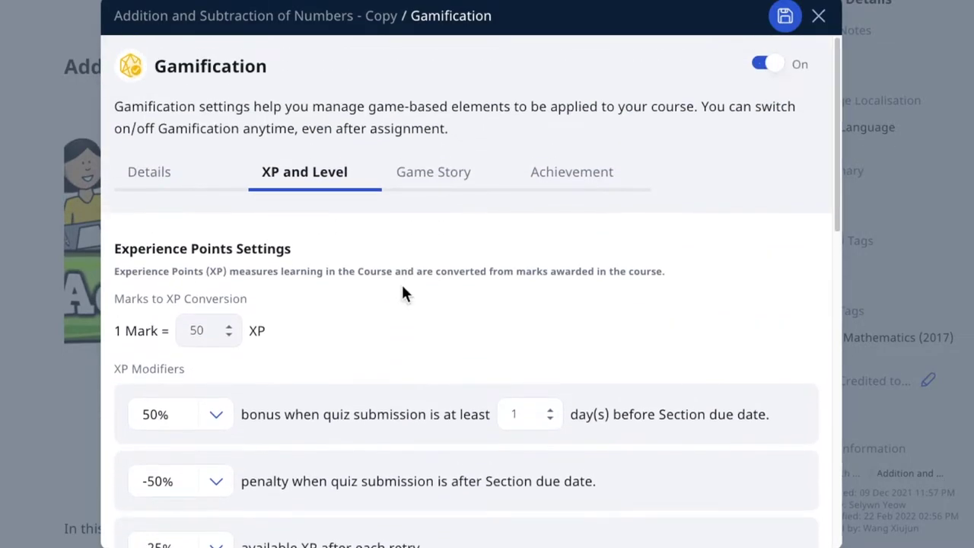
# Step: Open the Game Story settings and look through the list of existing game stories
pyautogui.click(433, 171)
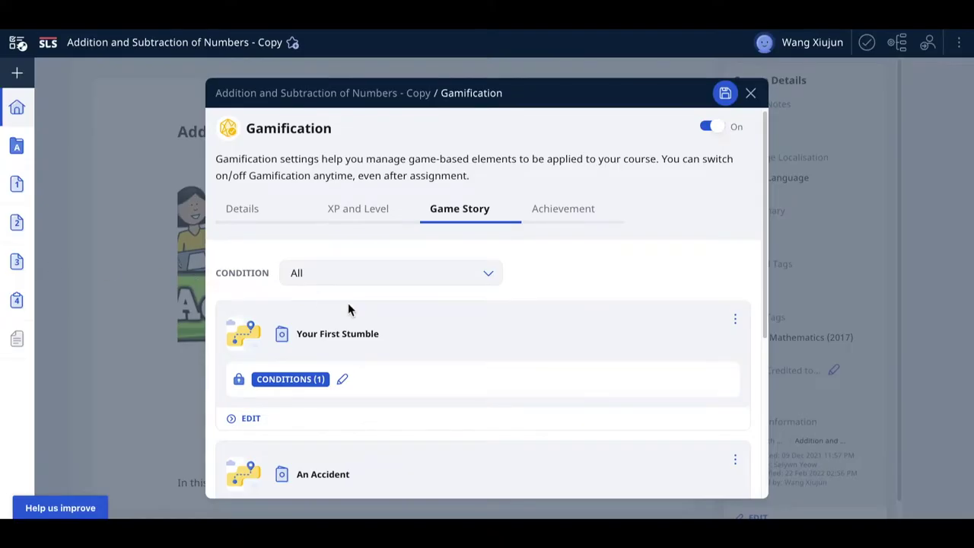
pyautogui.scroll(-1, 348, 308)
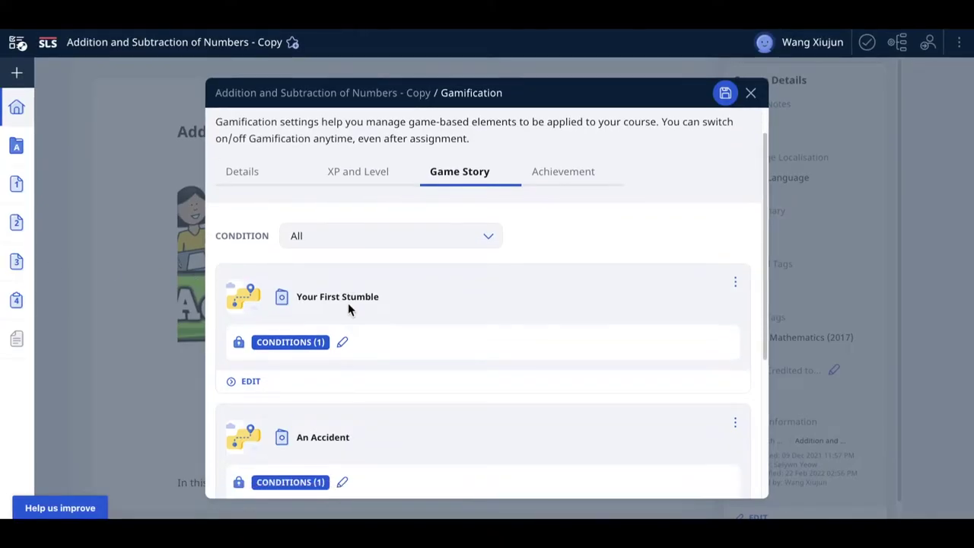
pyautogui.scroll(1, 348, 308)
pyautogui.scroll(-1, 347, 308)
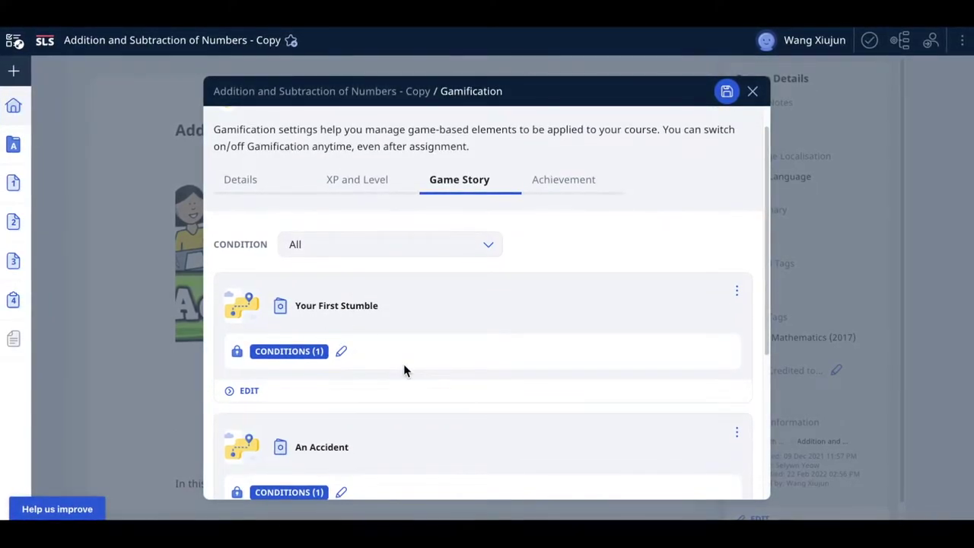
pyautogui.scroll(-5, 403, 371)
pyautogui.scroll(6, 403, 370)
pyautogui.scroll(-1, 403, 371)
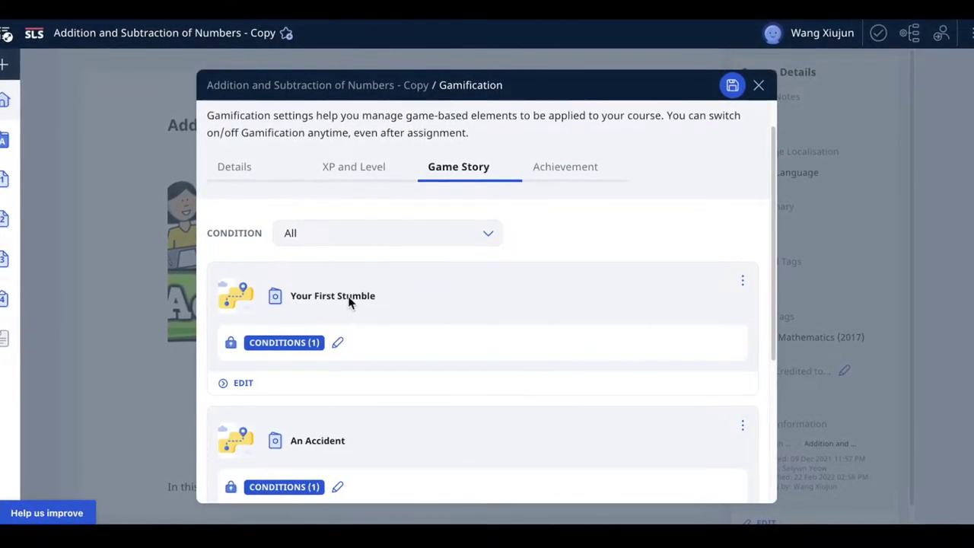
# Step: Examine the title, description and image settings of the Your First Stumble game story and return to the gamification settings
pyautogui.click(257, 386)
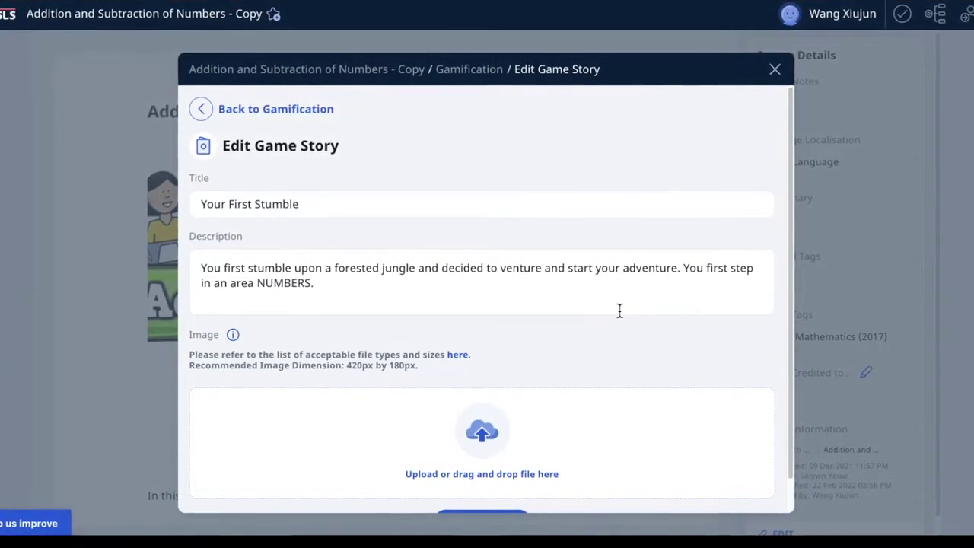
pyautogui.scroll(-2, 619, 309)
pyautogui.scroll(2, 426, 270)
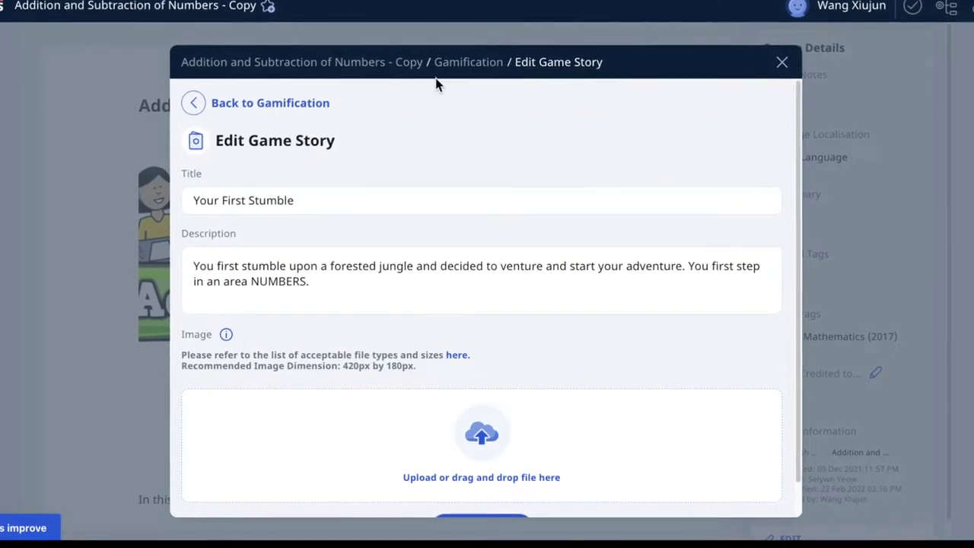
pyautogui.click(194, 103)
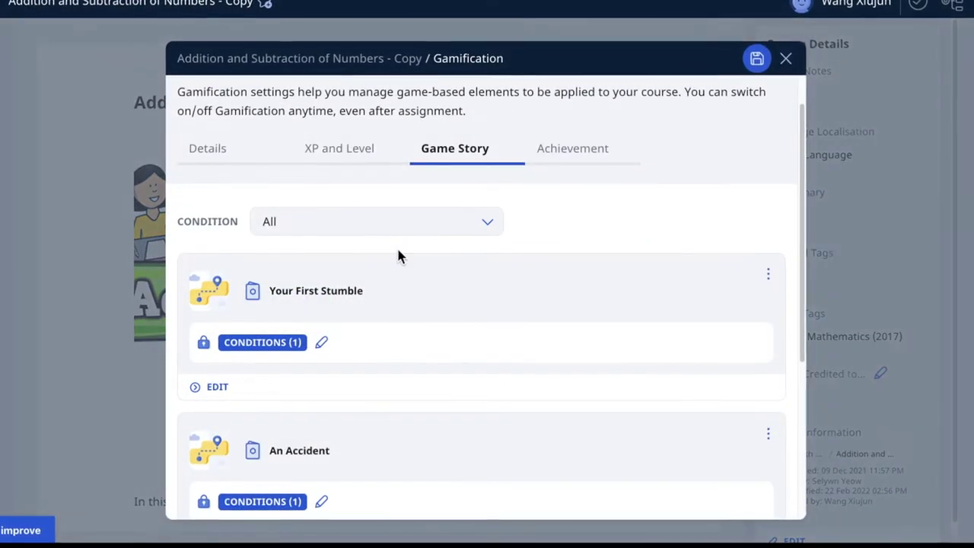
# Step: Inspect the condition that triggers the Your First Stumble game story and close it without changes
pyautogui.click(318, 345)
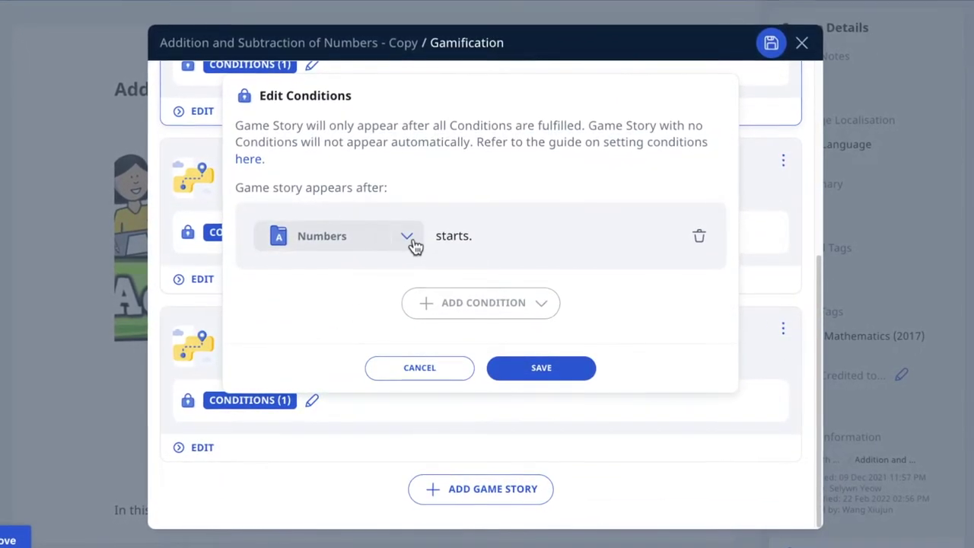
pyautogui.scroll(1, 458, 237)
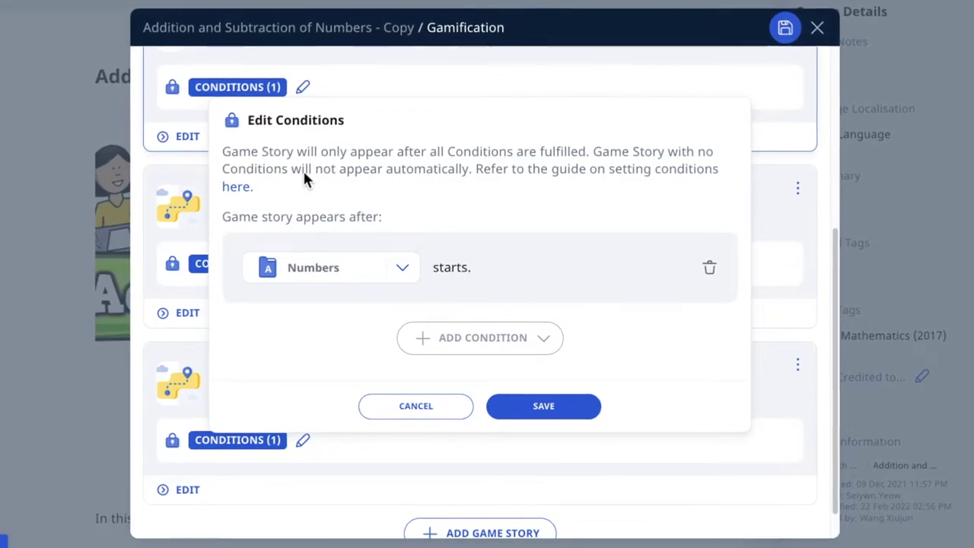
pyautogui.scroll(2, 325, 195)
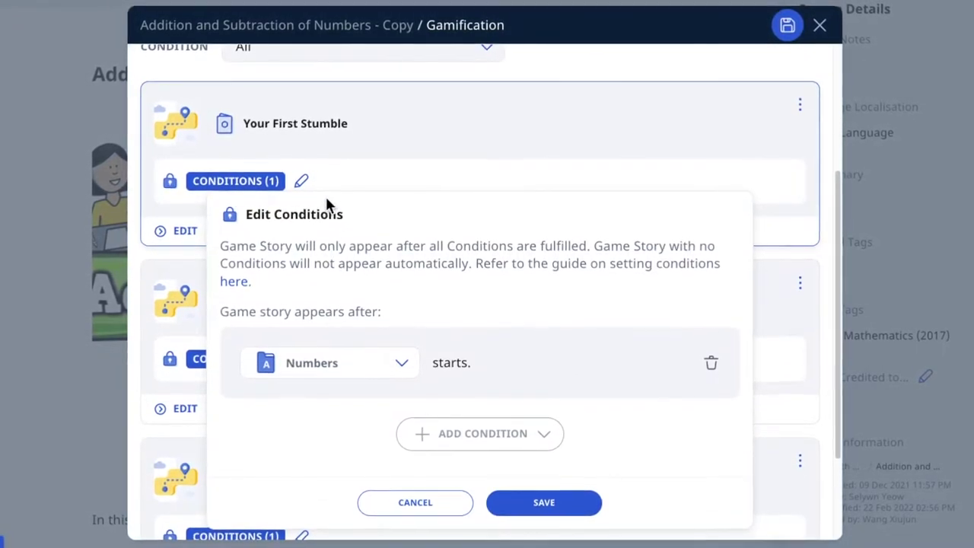
pyautogui.scroll(-1, 326, 195)
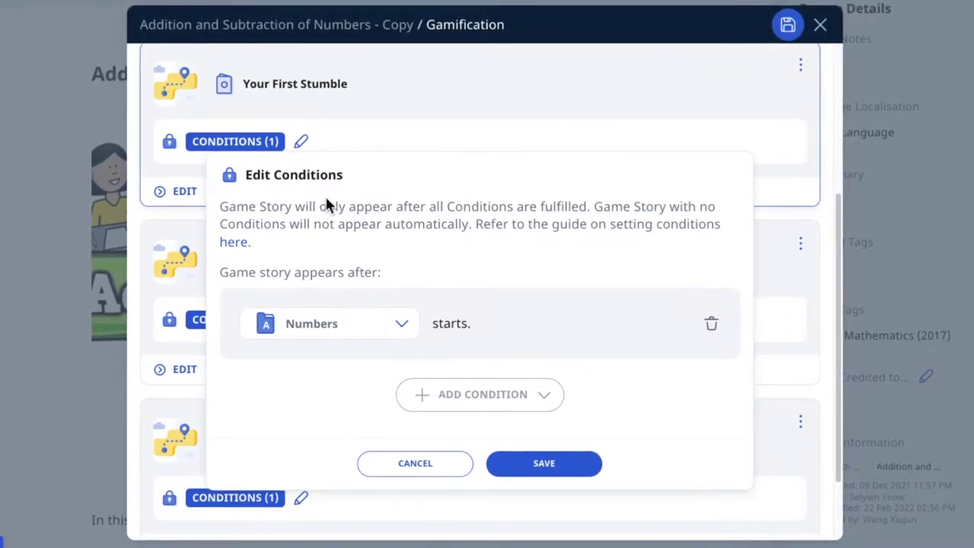
pyautogui.click(415, 464)
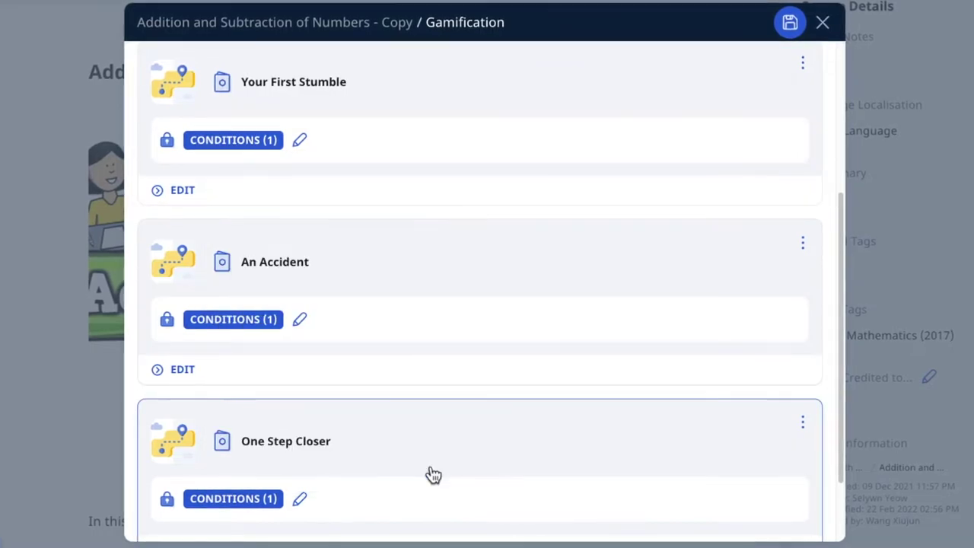
# Step: Inspect the condition that triggers the An Accident game story and close it without changes
pyautogui.scroll(3, 430, 474)
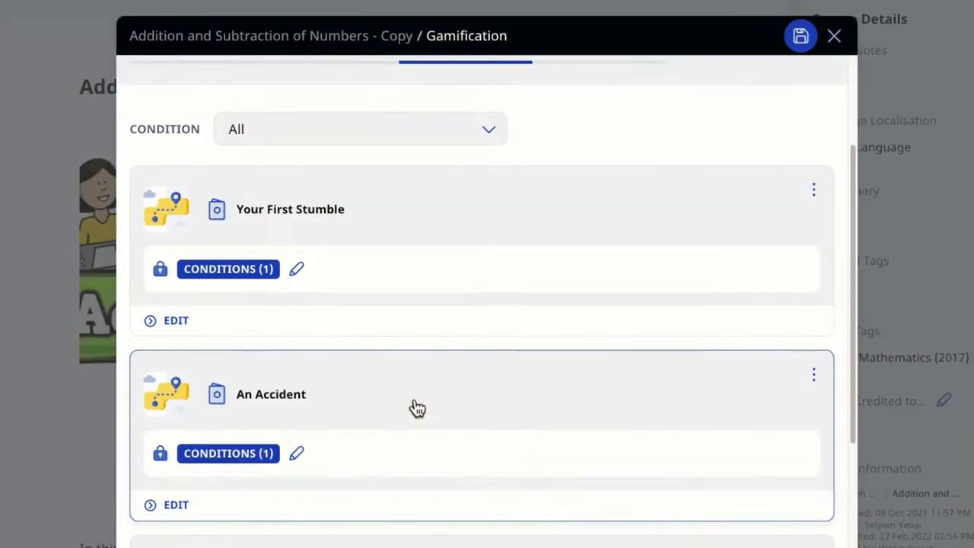
pyautogui.scroll(-1, 411, 405)
pyautogui.click(305, 394)
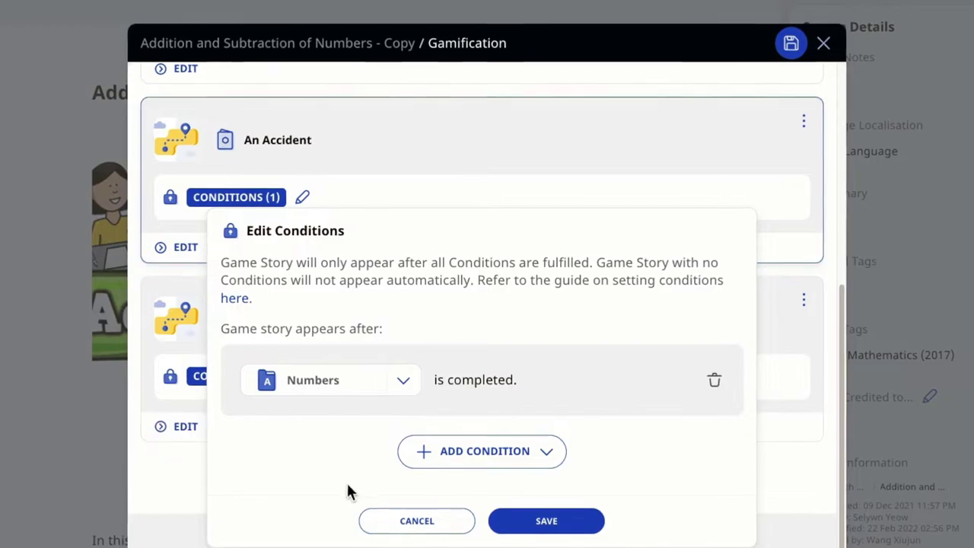
pyautogui.click(397, 524)
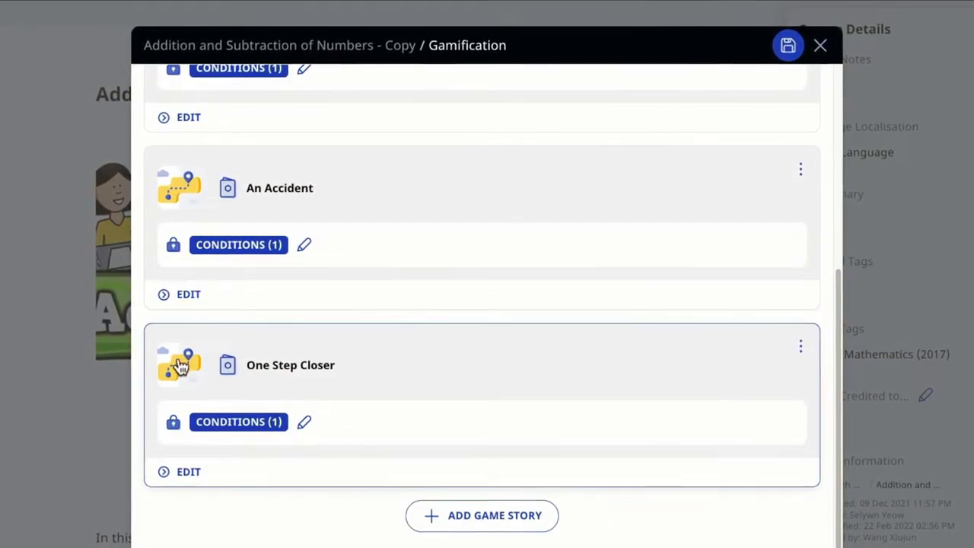
# Step: Inspect the condition that triggers the One Step Closer game story and close it without changes
pyautogui.scroll(2, 167, 231)
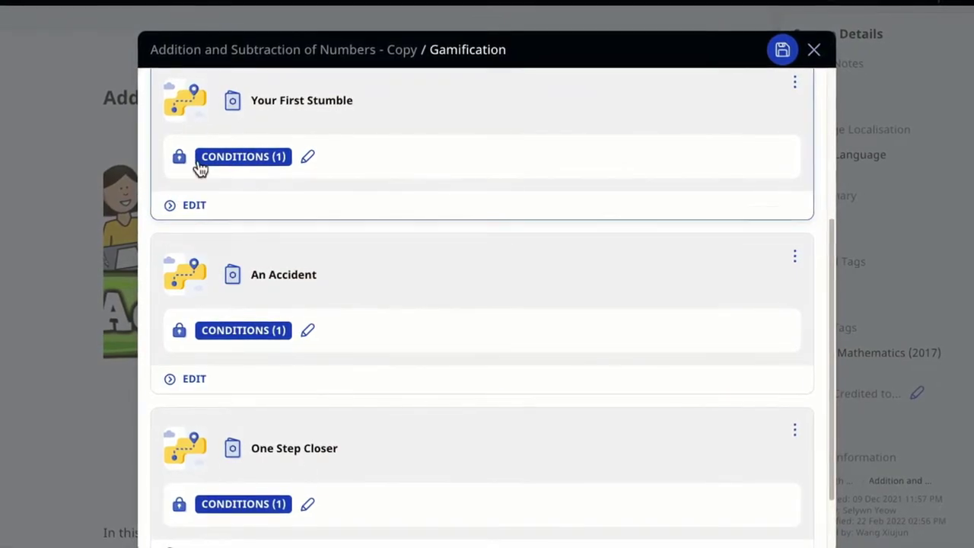
pyautogui.scroll(-2, 211, 246)
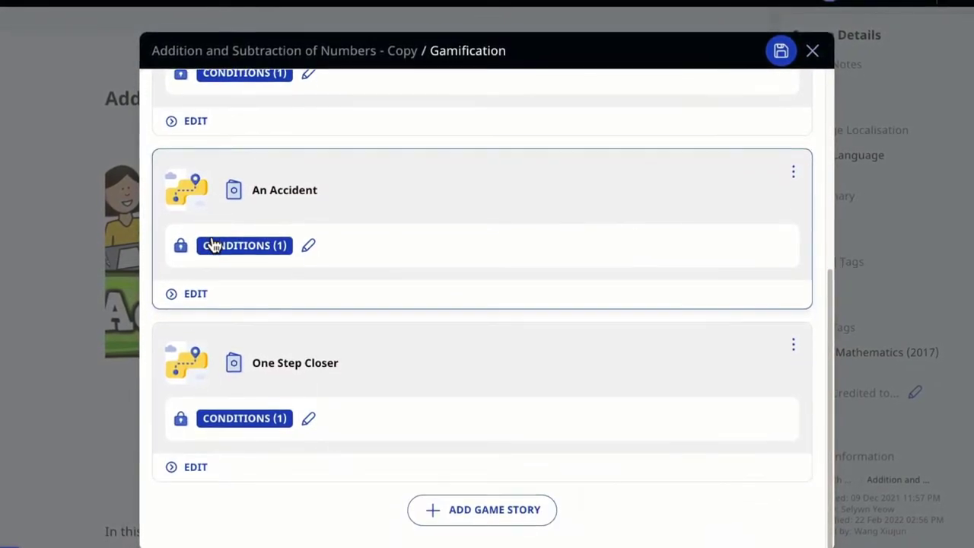
pyautogui.click(320, 418)
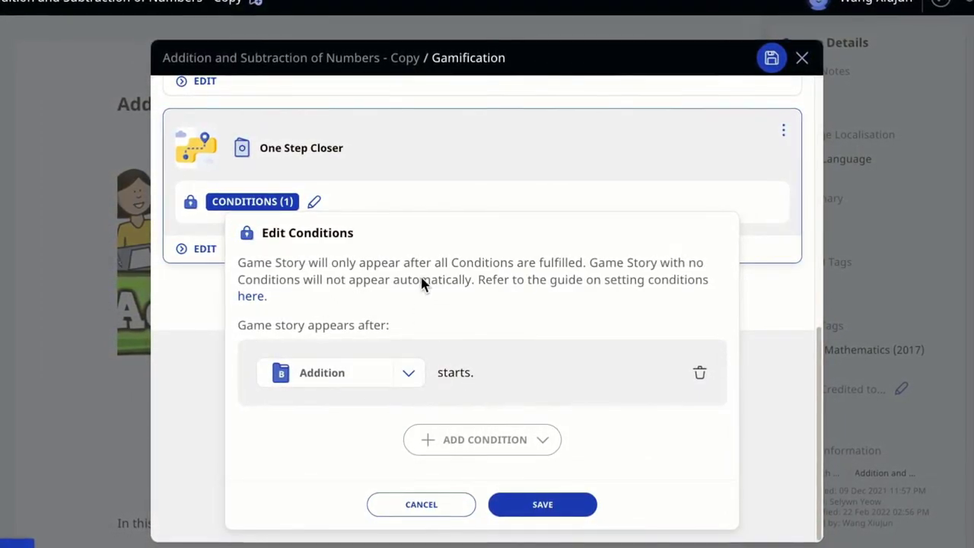
pyautogui.click(426, 506)
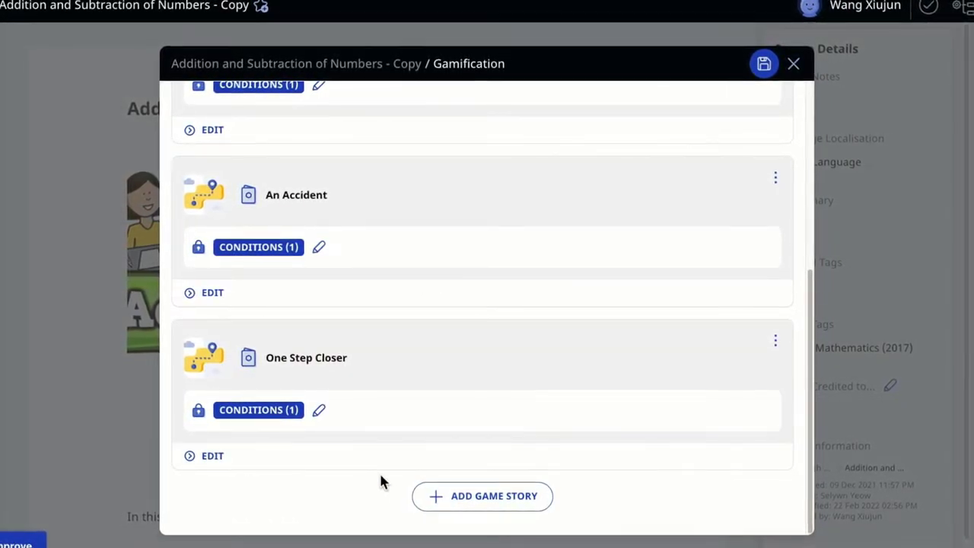
# Step: Create a new game story with the default title, an empty description and no image
pyautogui.click(502, 494)
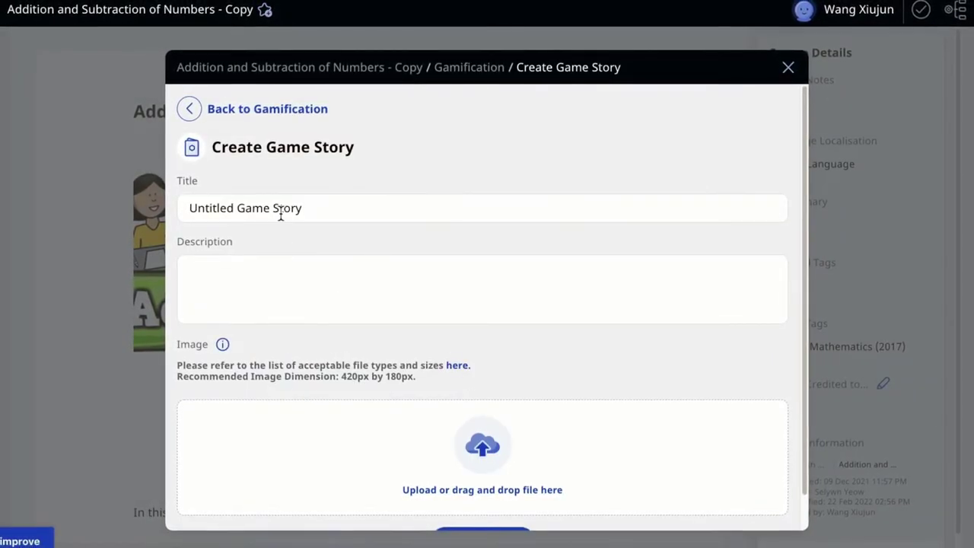
pyautogui.moveTo(324, 208); pyautogui.dragTo(185, 208)
pyautogui.click(204, 258)
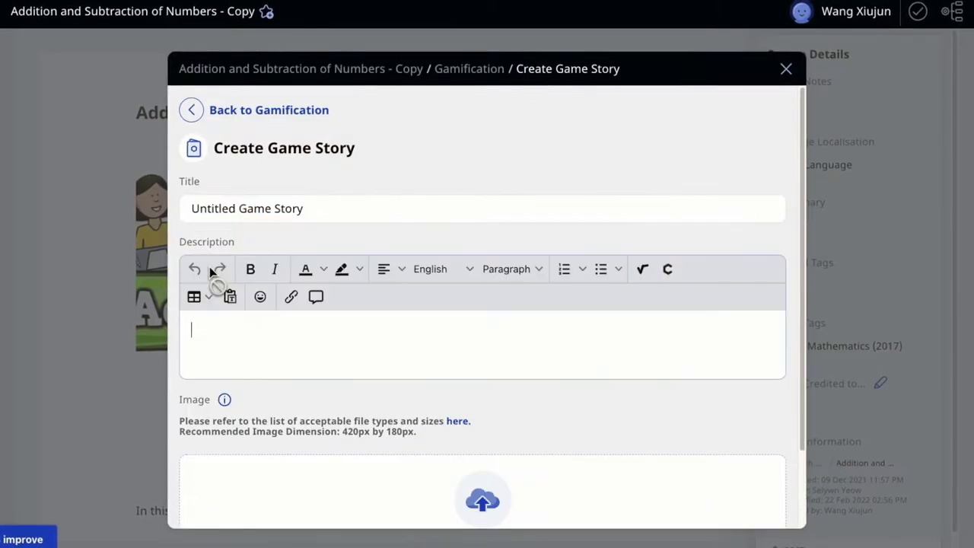
pyautogui.scroll(-2, 269, 404)
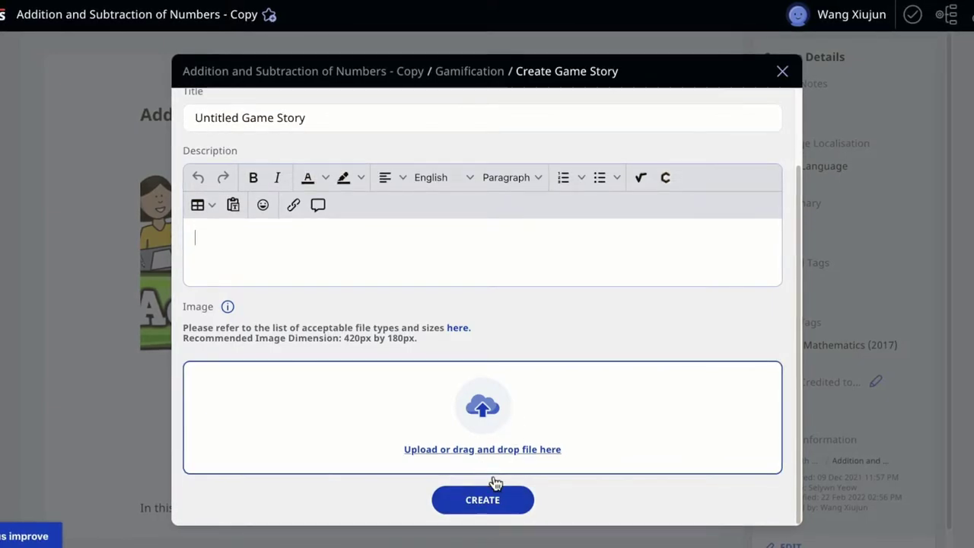
pyautogui.click(491, 502)
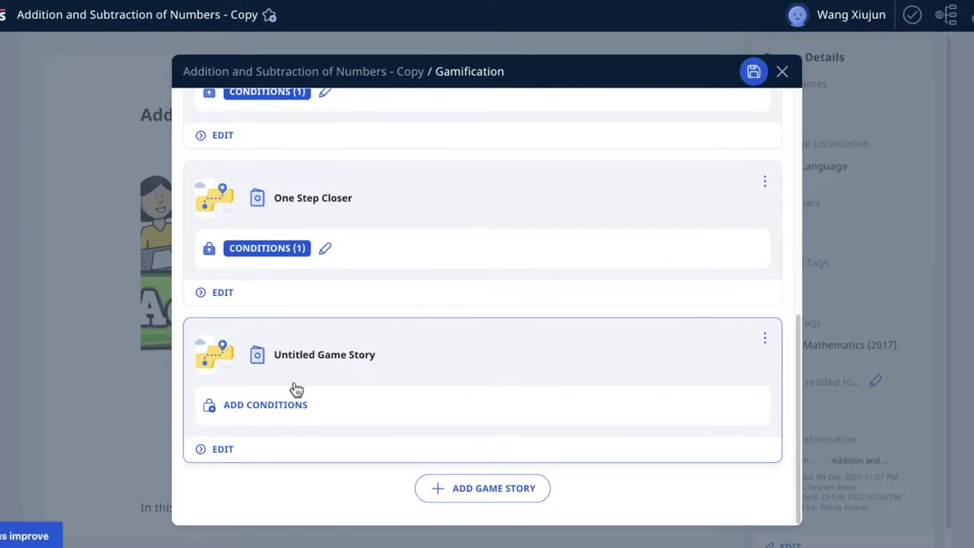
# Step: Add and save an Awarded Marks For Quiz condition on the new game story, requiring at least 75% for the Untitled quiz
pyautogui.click(274, 405)
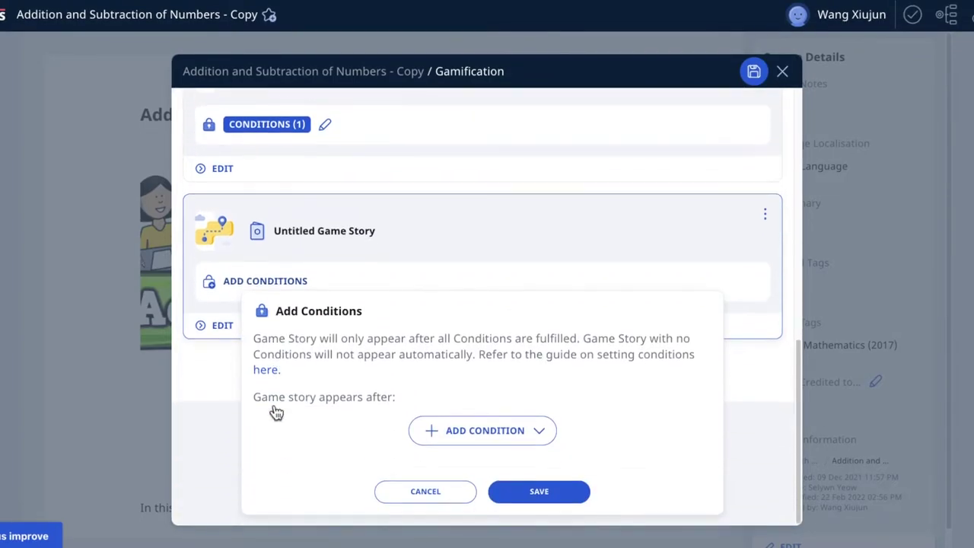
pyautogui.click(482, 428)
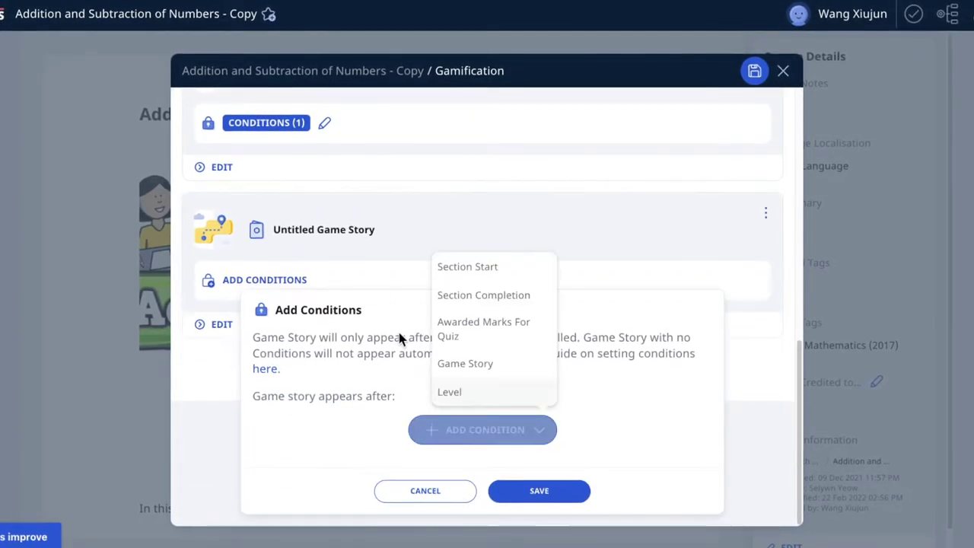
pyautogui.click(482, 343)
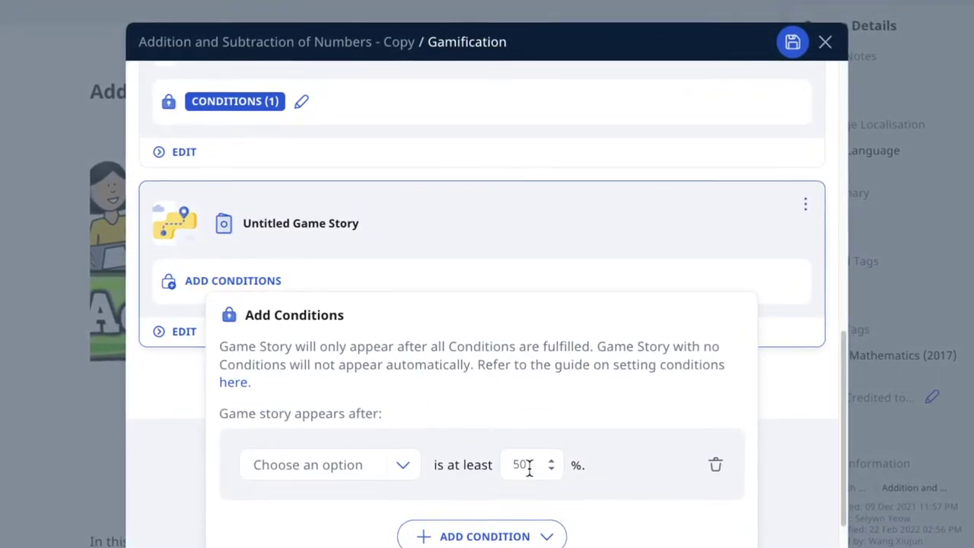
pyautogui.scroll(-1, 529, 466)
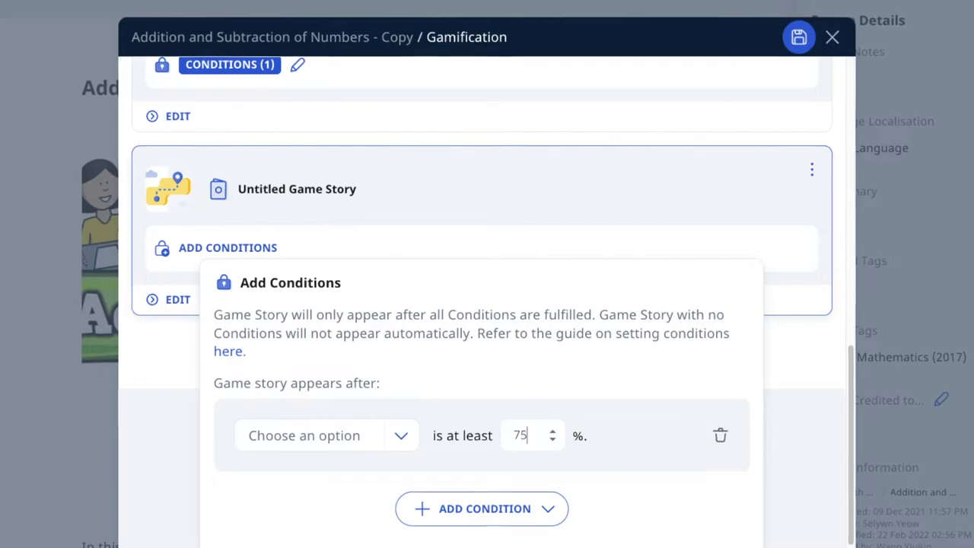
pyautogui.scroll(-1, 615, 481)
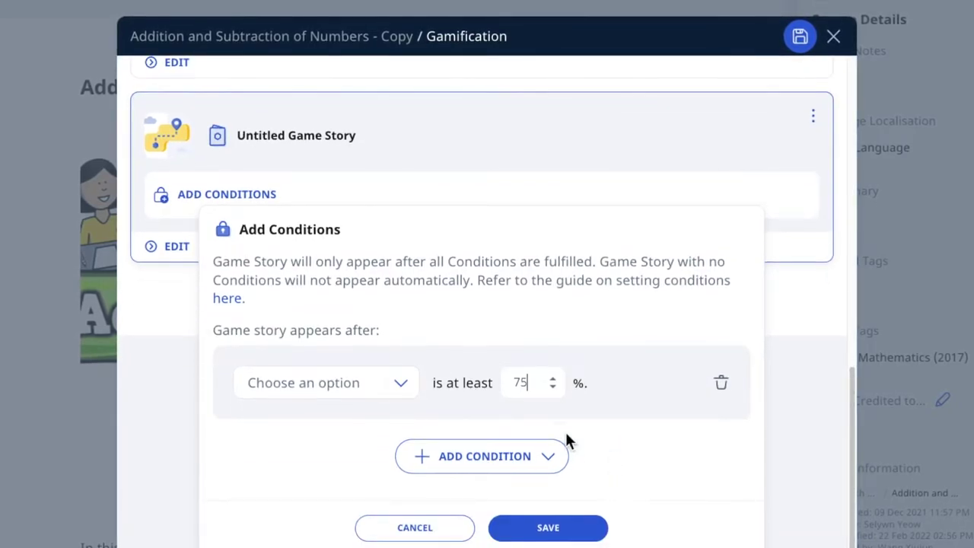
pyautogui.click(366, 389)
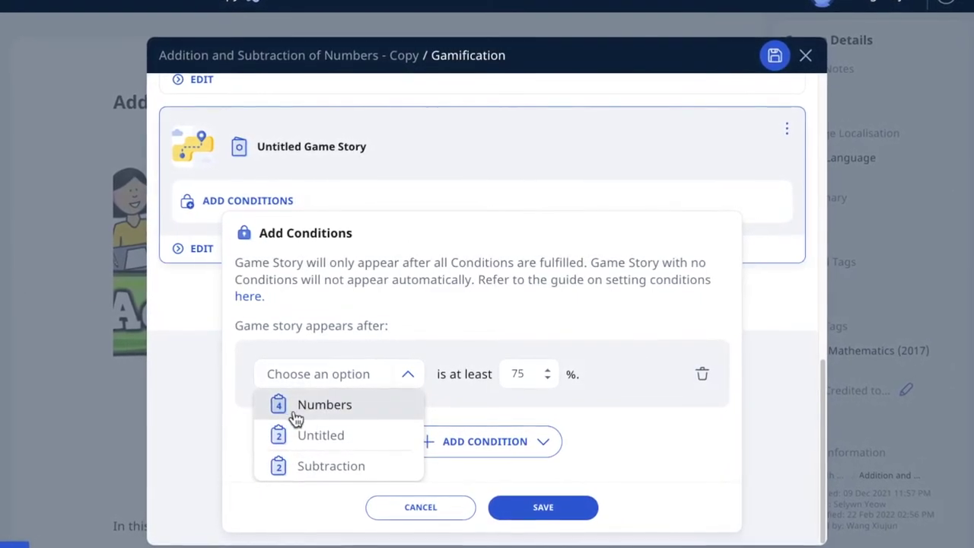
pyautogui.click(335, 437)
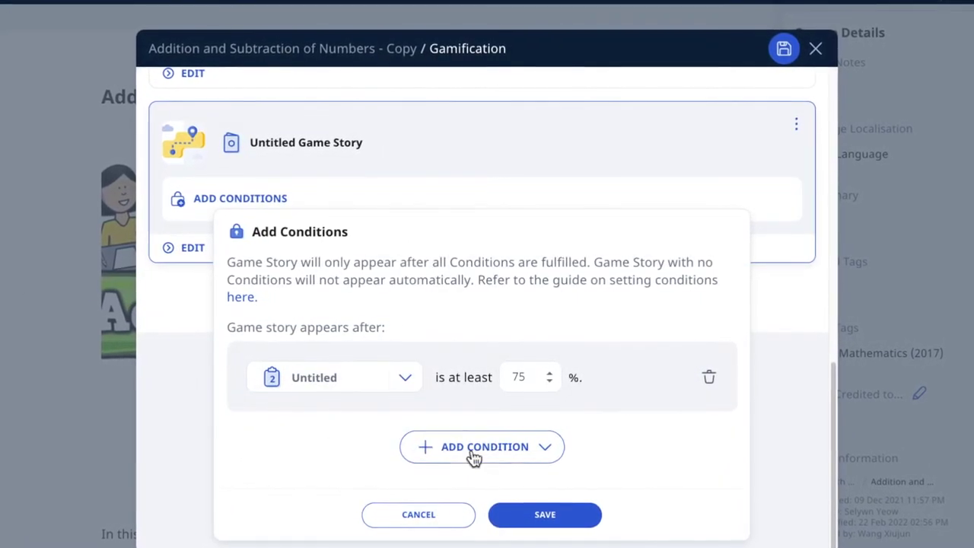
pyautogui.click(553, 521)
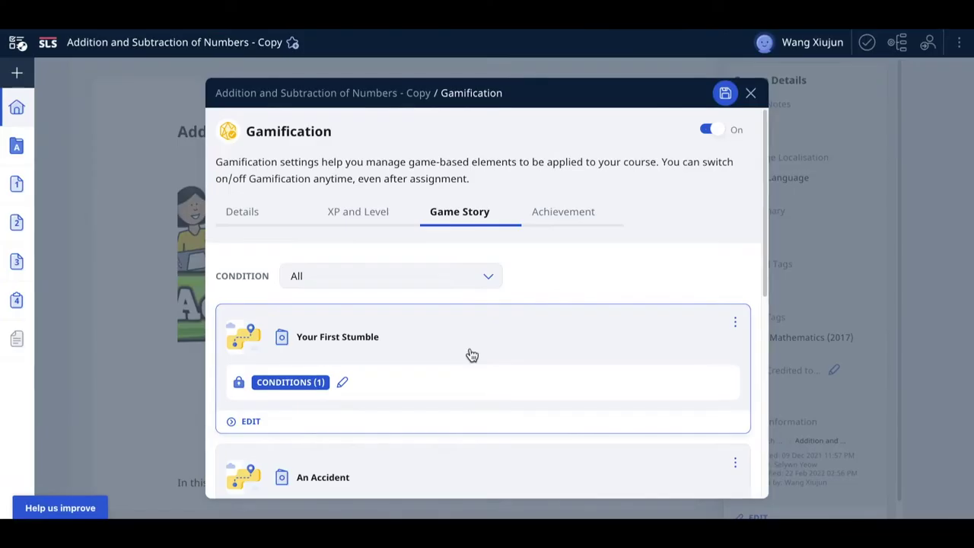
# Step: Review the game story list and the experience points settings in the gamification settings
pyautogui.scroll(-1, 468, 352)
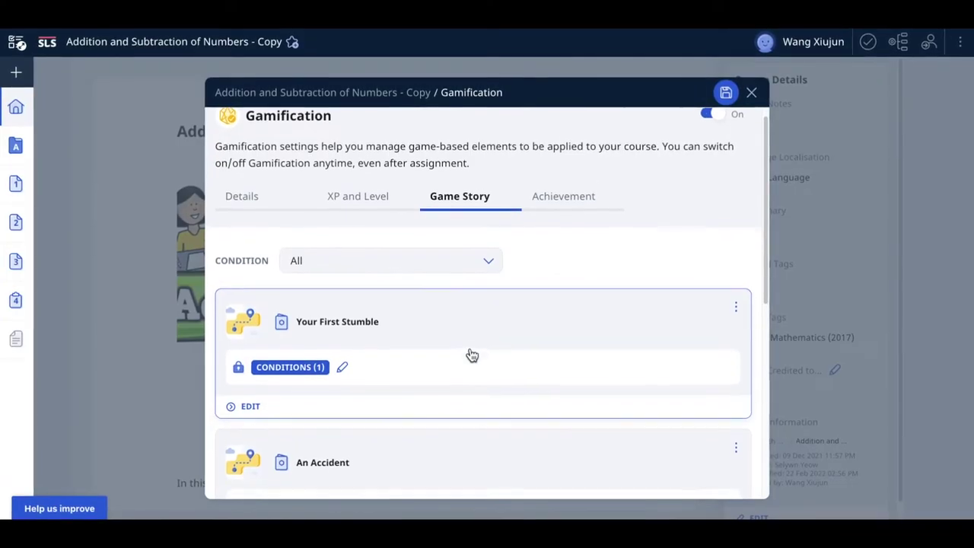
pyautogui.scroll(1, 467, 353)
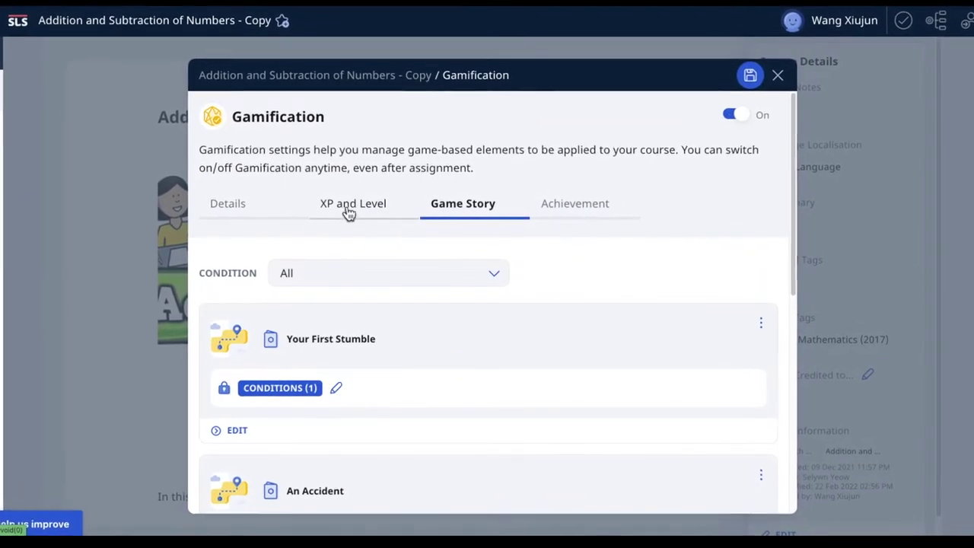
pyautogui.click(358, 210)
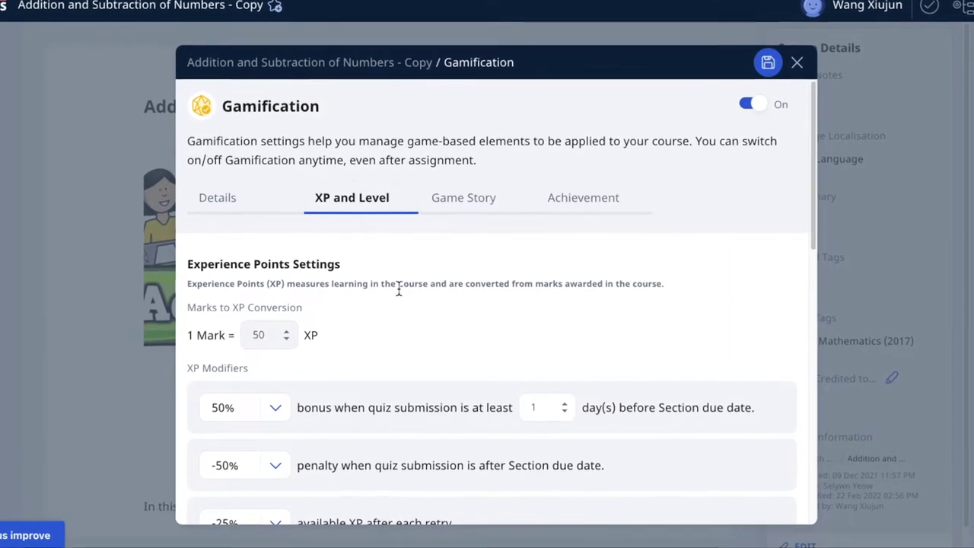
pyautogui.scroll(-3, 416, 337)
pyautogui.scroll(-5, 413, 328)
pyautogui.scroll(7, 413, 327)
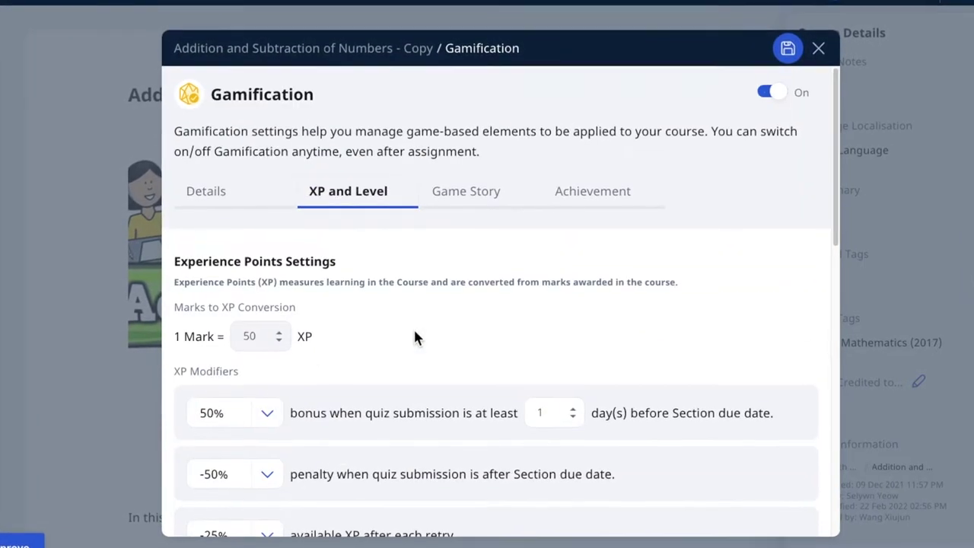
pyautogui.click(477, 204)
pyautogui.scroll(-7, 382, 452)
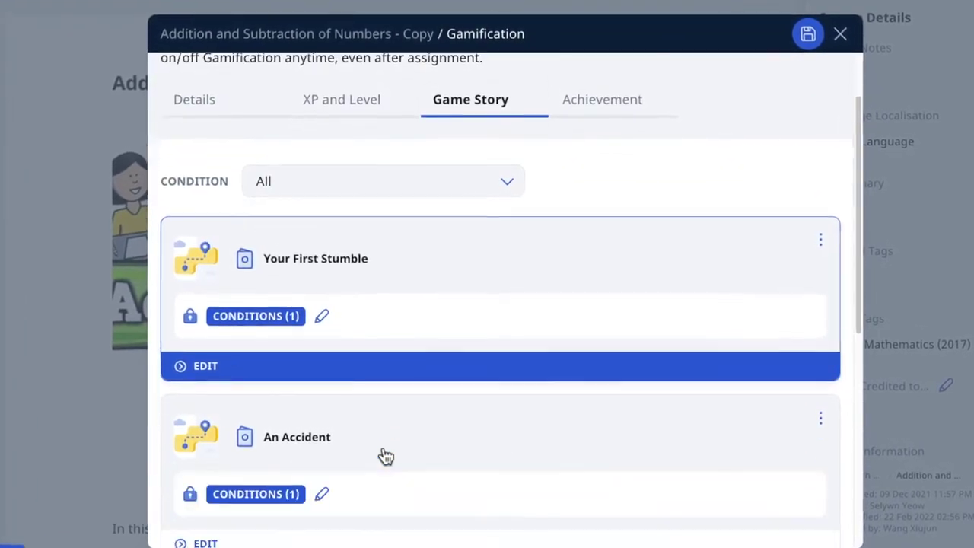
pyautogui.scroll(10, 383, 457)
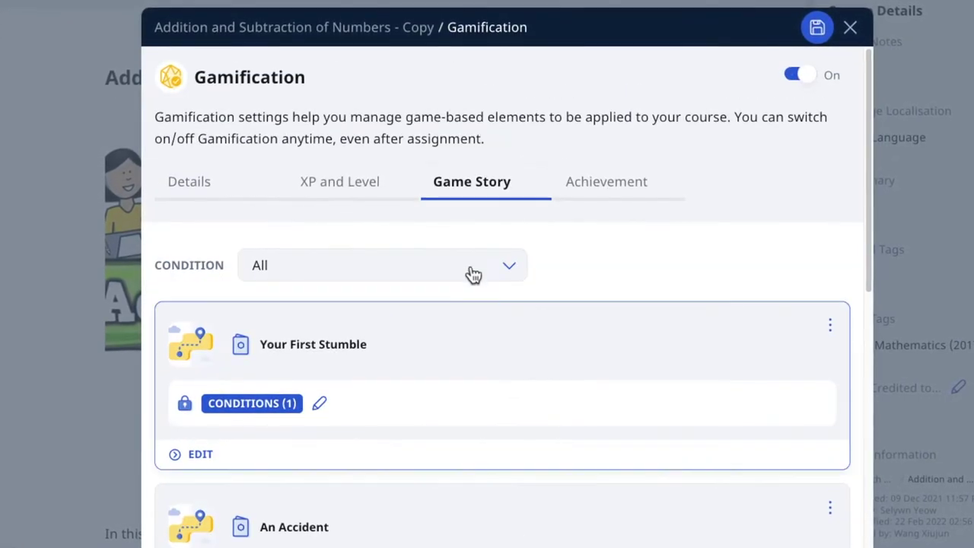
# Step: Filter the achievements to those with conditions, then restore the full list
pyautogui.click(607, 180)
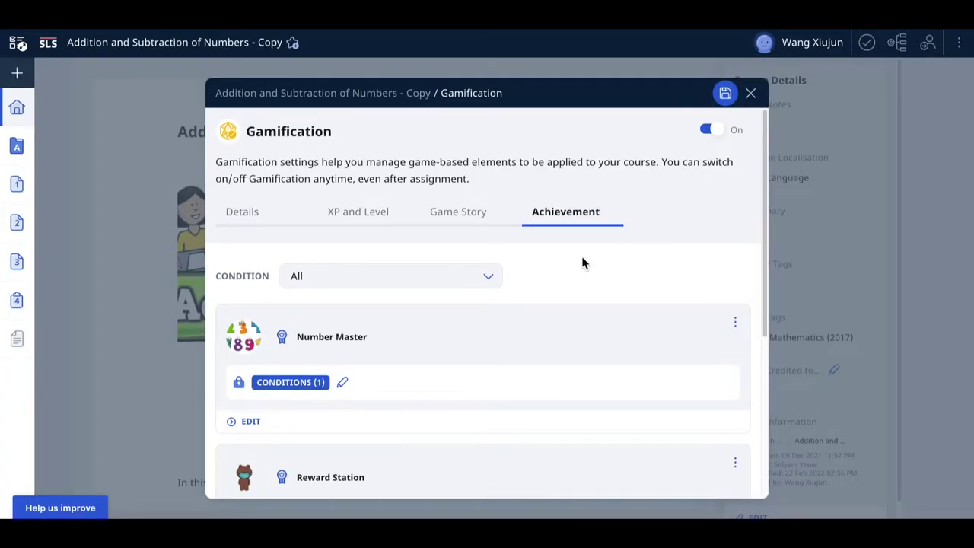
pyautogui.click(428, 283)
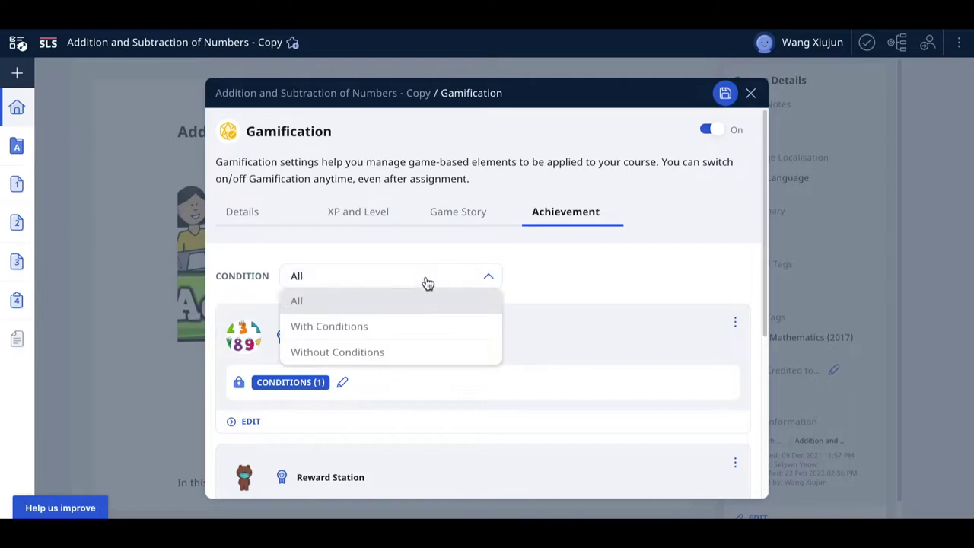
pyautogui.click(391, 339)
pyautogui.click(425, 283)
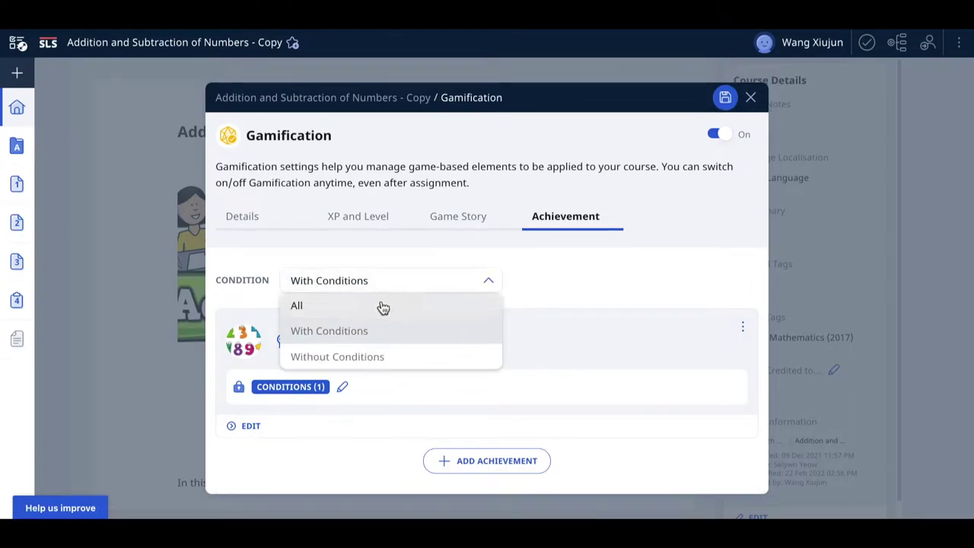
pyautogui.click(381, 306)
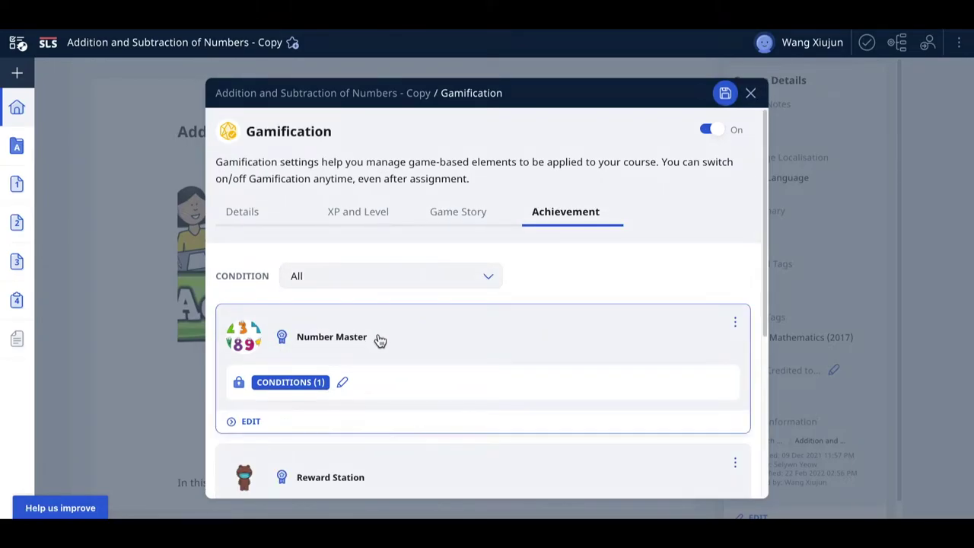
# Step: Filter the achievements to those without conditions and look through them
pyautogui.click(380, 284)
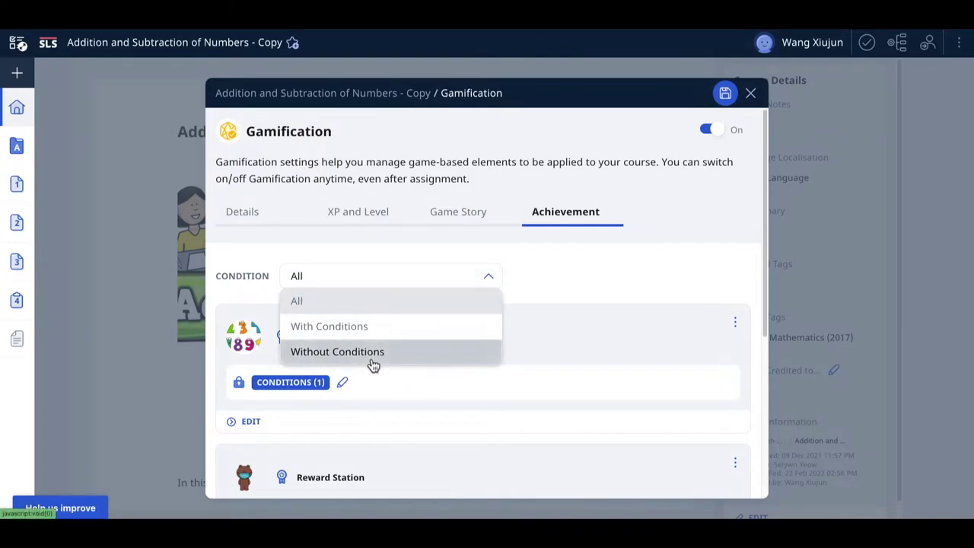
pyautogui.click(373, 354)
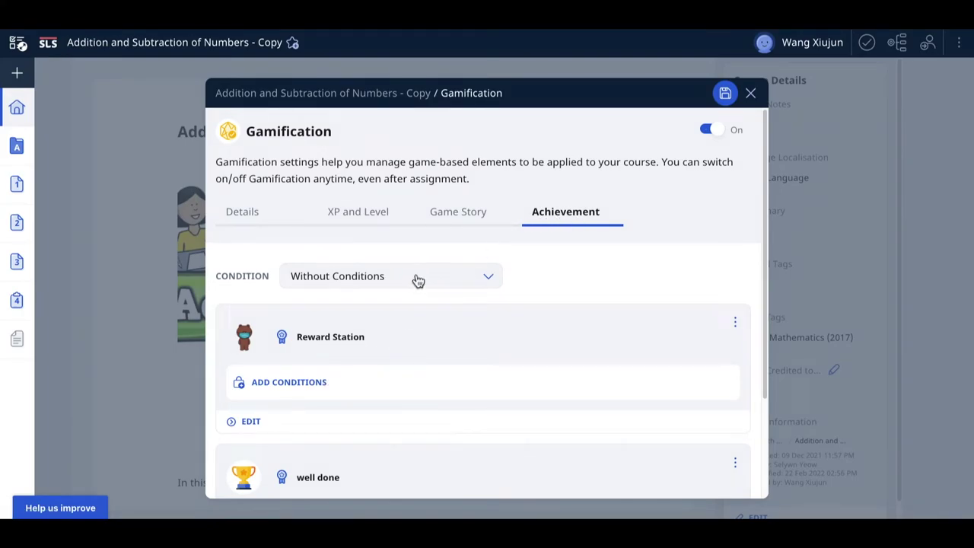
pyautogui.scroll(-2, 395, 382)
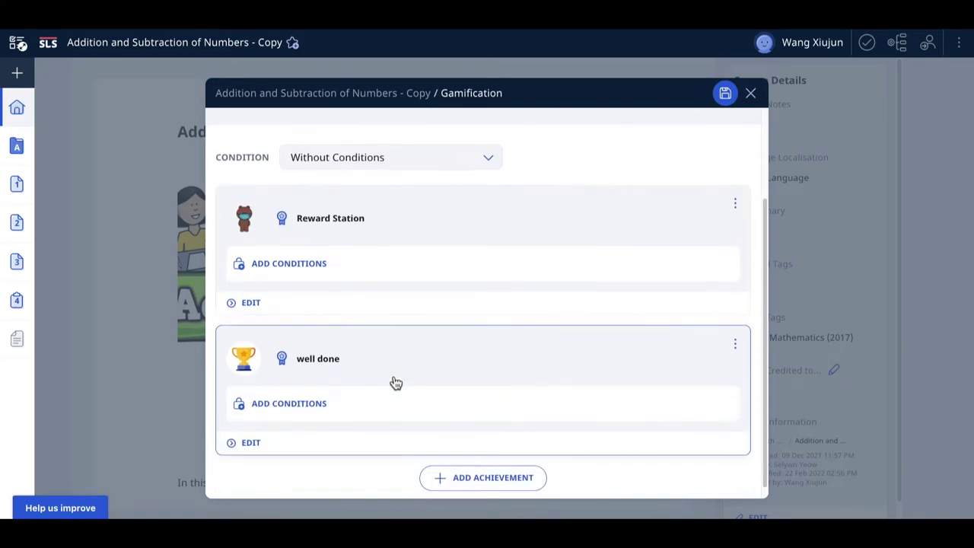
# Step: Hide the Reward Station achievement from students and save the achievement
pyautogui.click(286, 321)
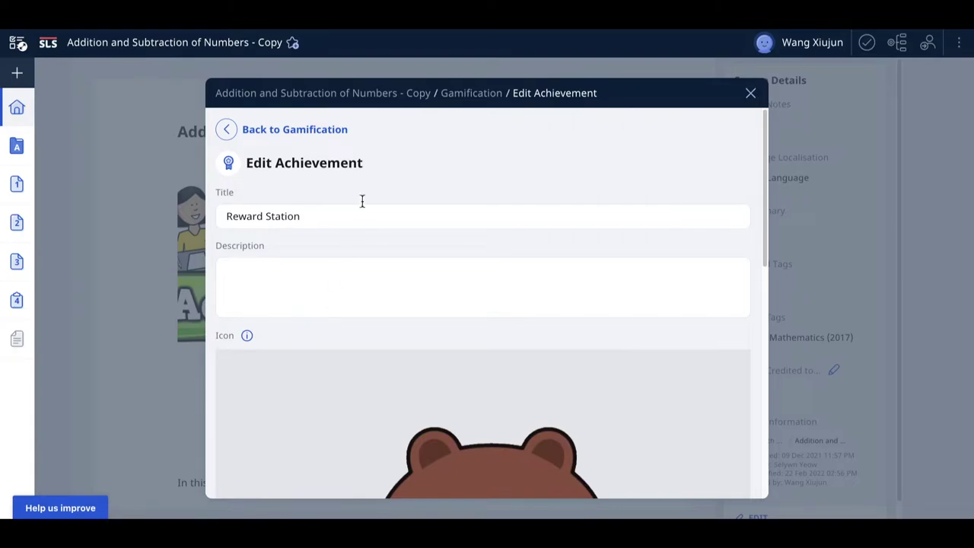
pyautogui.scroll(-6, 374, 271)
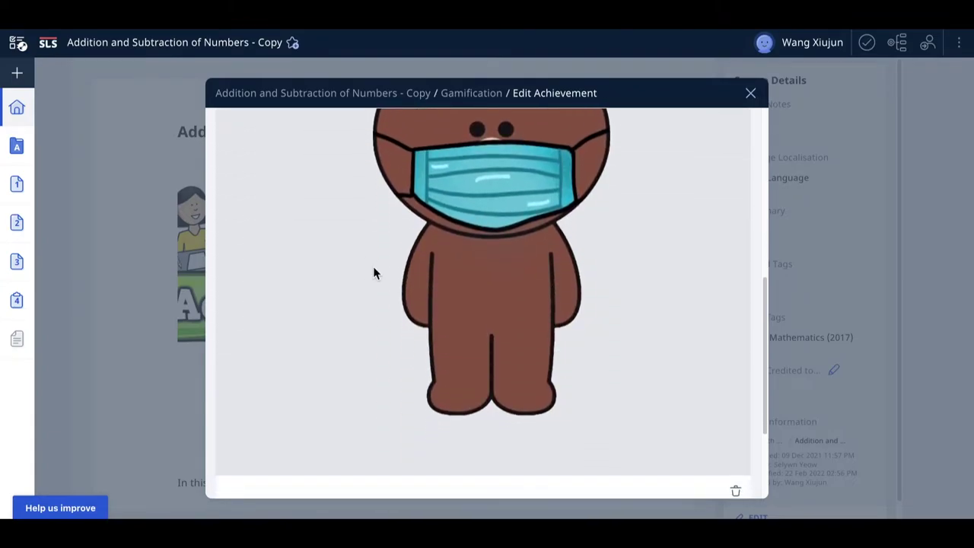
pyautogui.scroll(1, 374, 272)
pyautogui.scroll(-2, 373, 273)
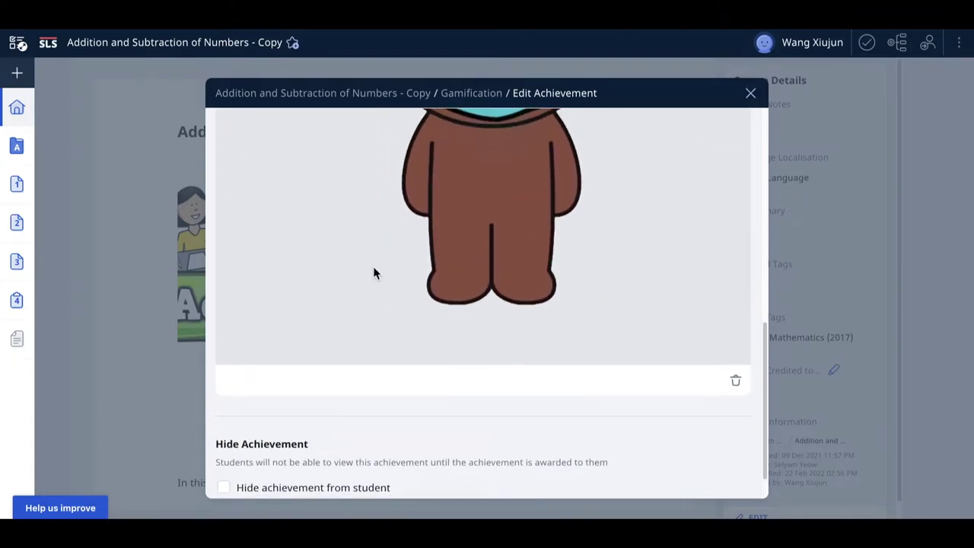
pyautogui.scroll(3, 426, 251)
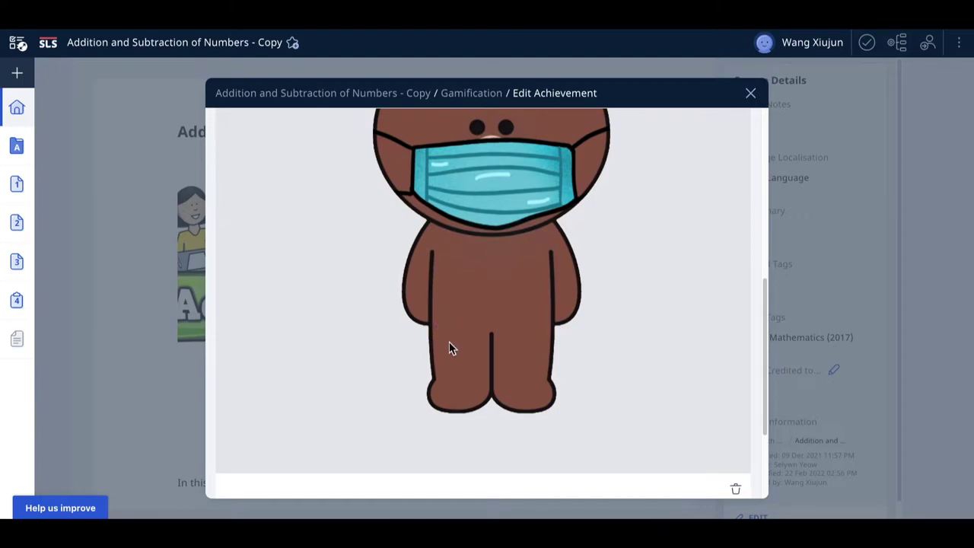
pyautogui.scroll(-4, 452, 350)
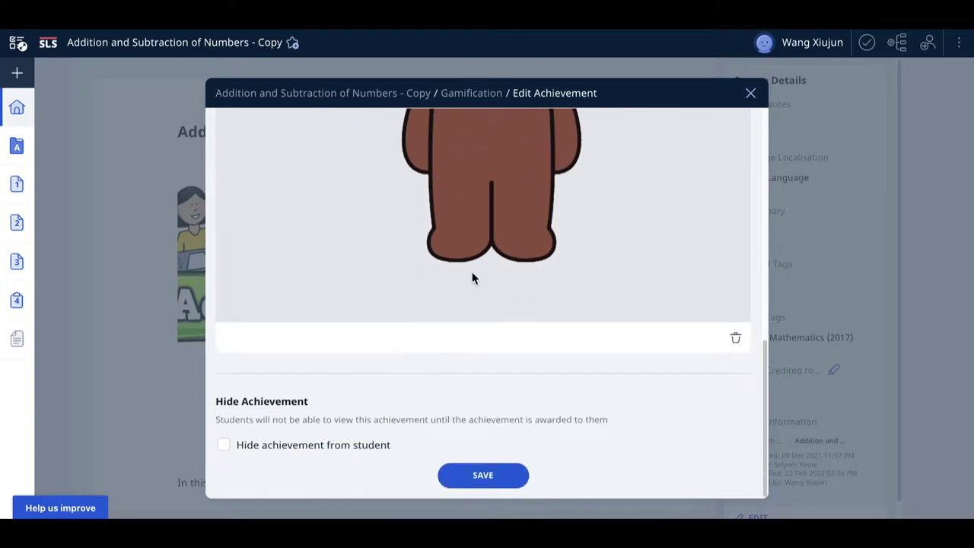
pyautogui.scroll(4, 473, 276)
pyautogui.scroll(-4, 453, 323)
pyautogui.click(260, 450)
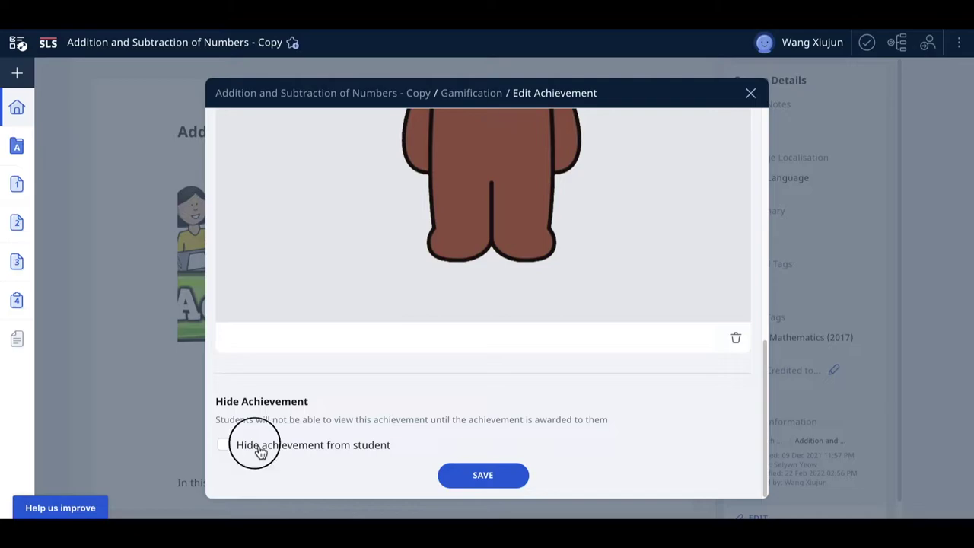
pyautogui.click(487, 476)
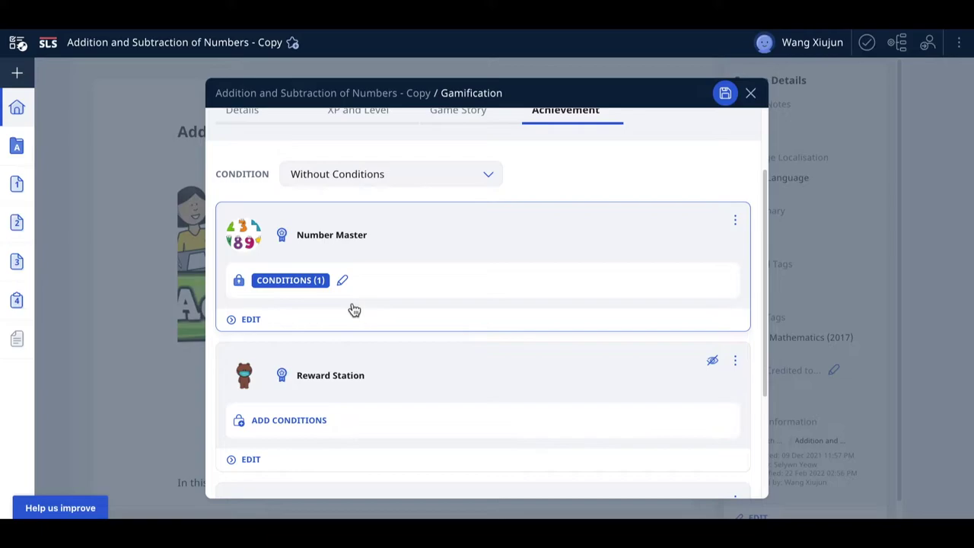
# Step: Add and save an awarding condition for the Reward Station achievement
pyautogui.click(315, 423)
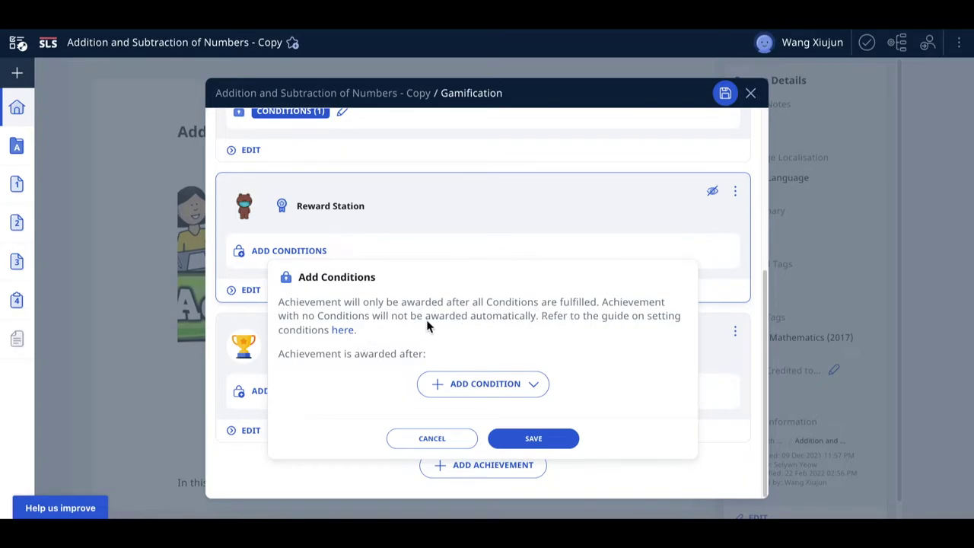
pyautogui.click(502, 386)
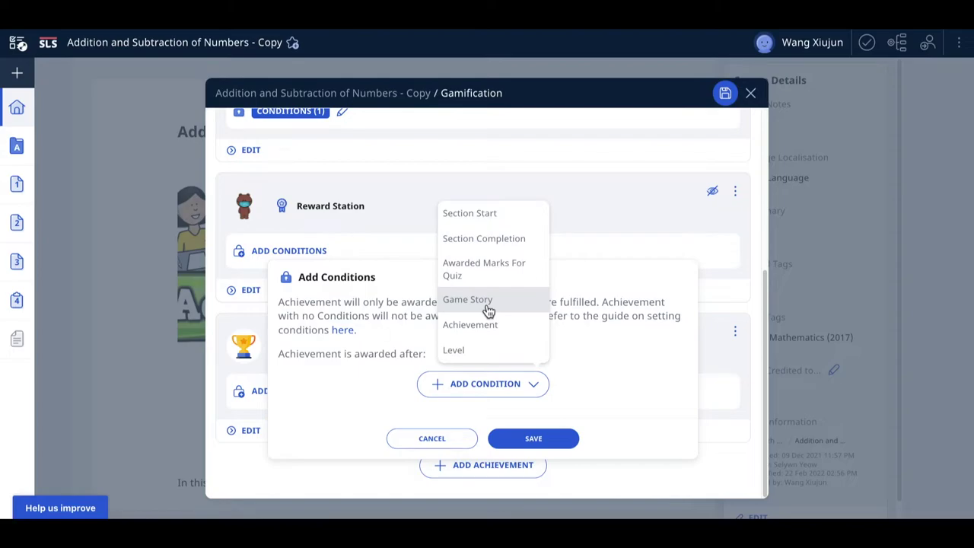
pyautogui.scroll(5, 366, 311)
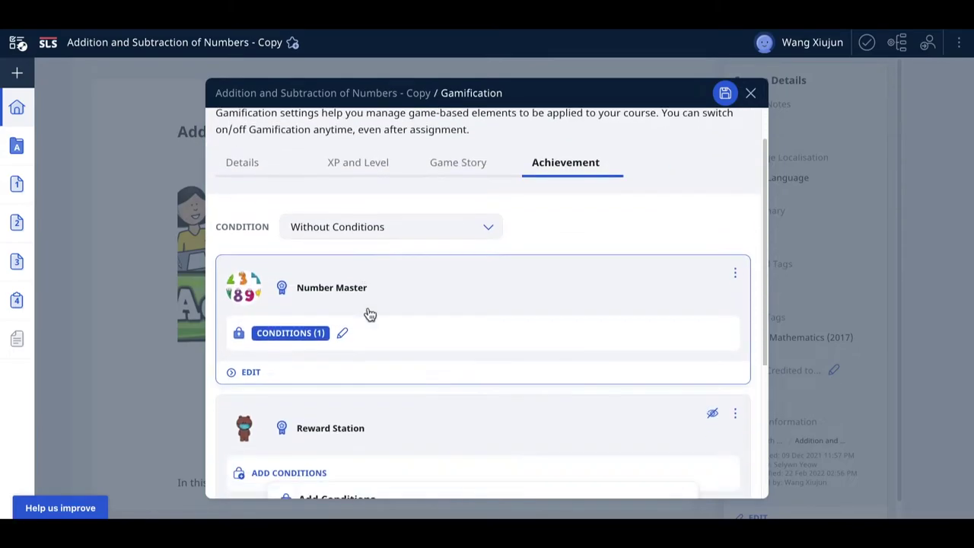
pyautogui.scroll(-5, 370, 315)
pyautogui.click(479, 384)
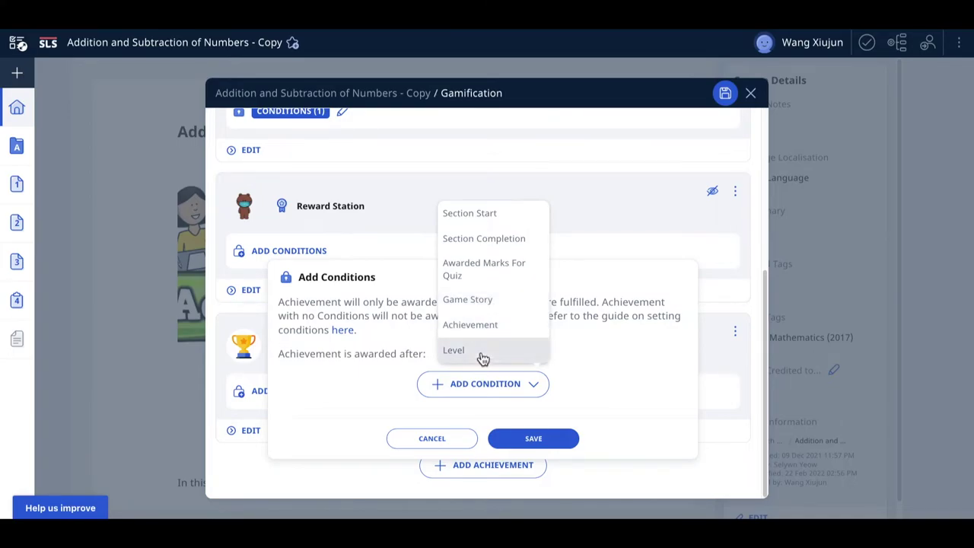
pyautogui.scroll(5, 404, 341)
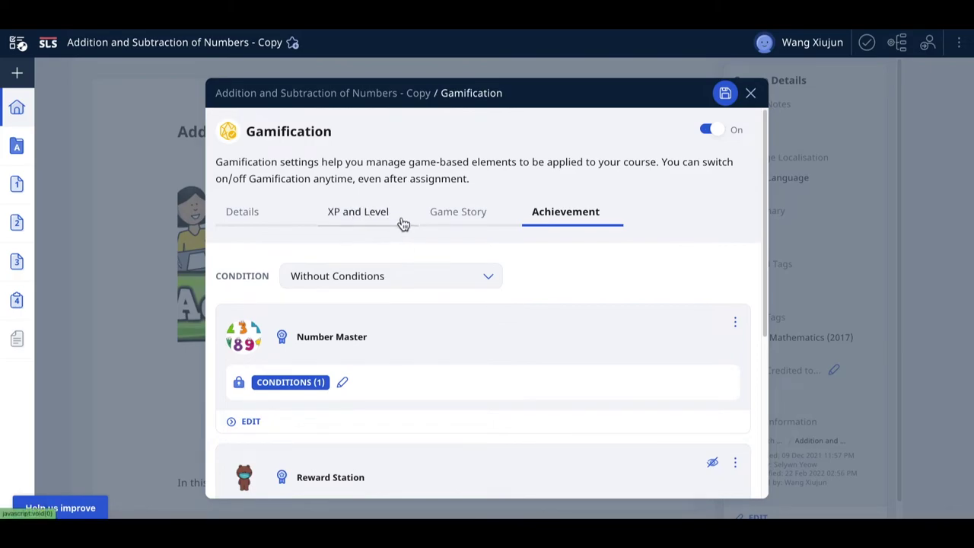
pyautogui.scroll(-4, 552, 248)
pyautogui.click(503, 388)
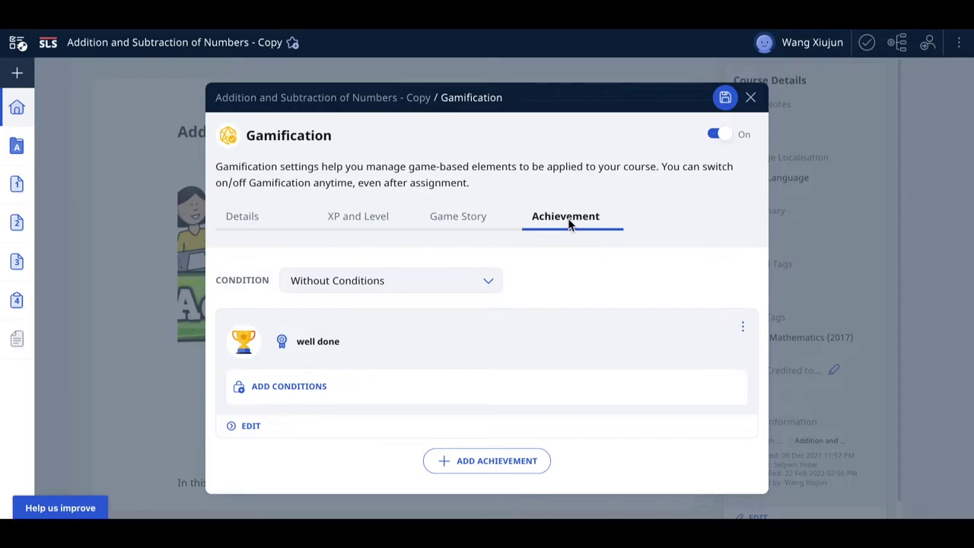
# Step: Examine the condition types available for the well done achievement
pyautogui.click(317, 388)
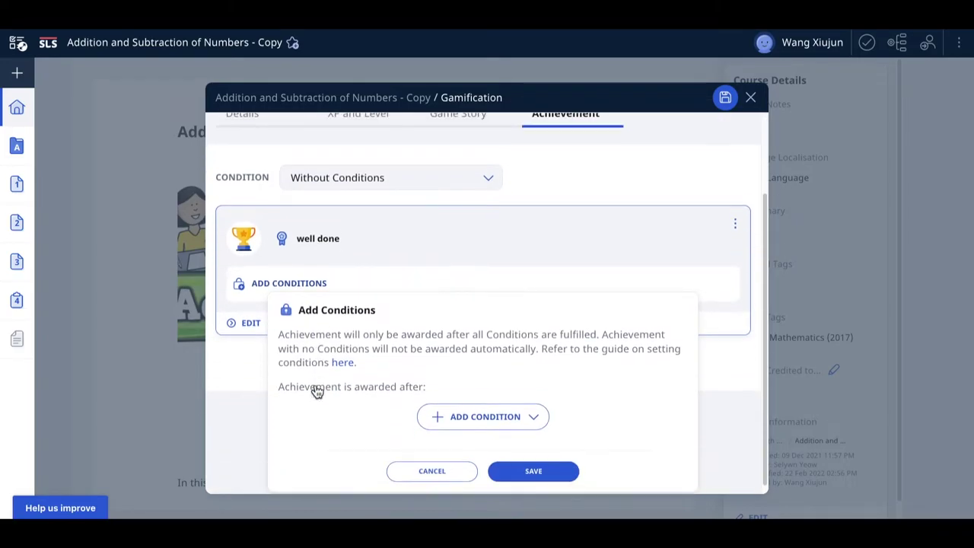
pyautogui.click(480, 414)
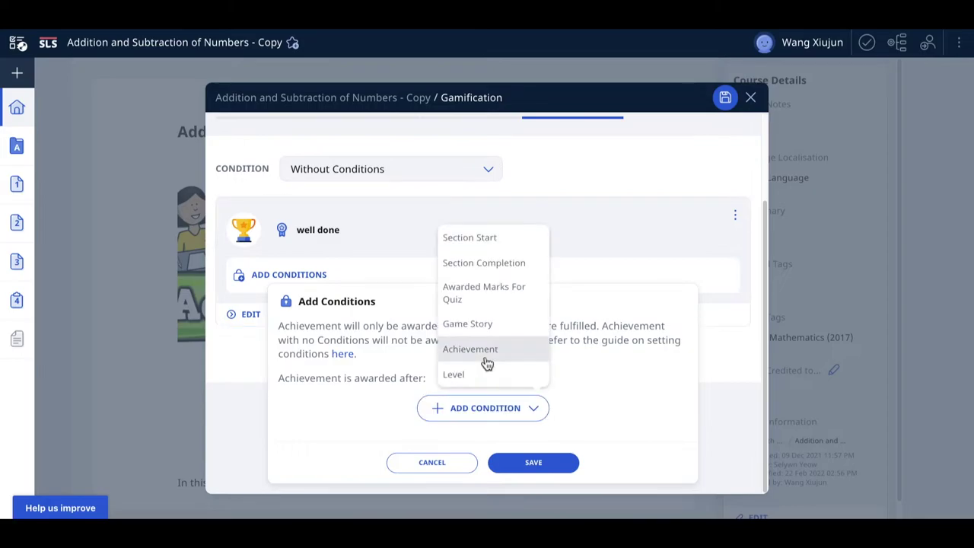
pyautogui.click(602, 170)
pyautogui.scroll(1, 531, 166)
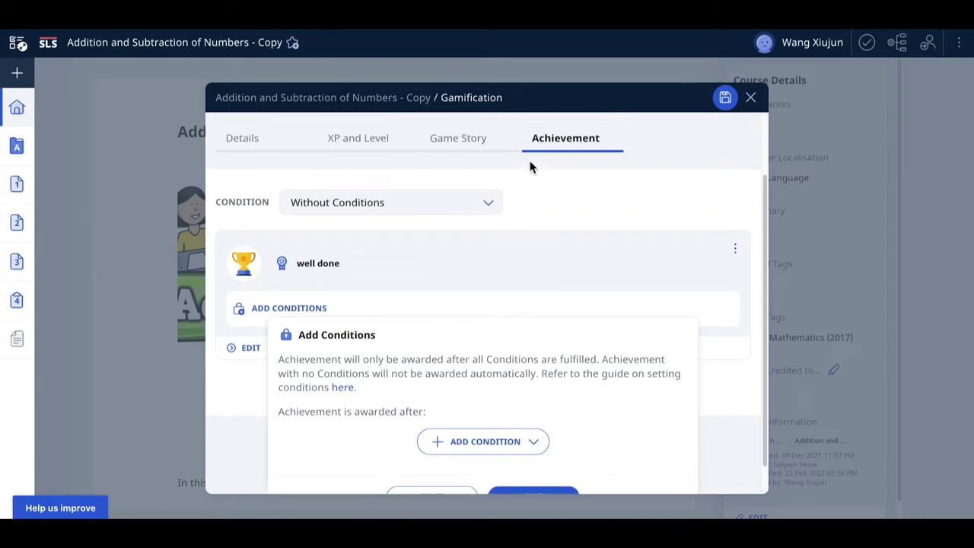
# Step: Compare with the condition types offered for the Untitled Game Story, including the 75% quiz condition it already has
pyautogui.click(480, 148)
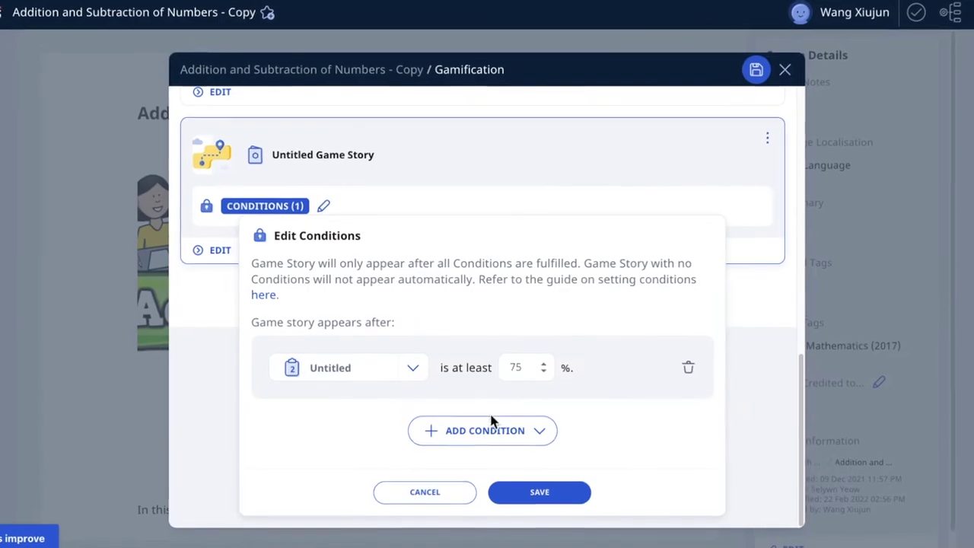
pyautogui.click(487, 426)
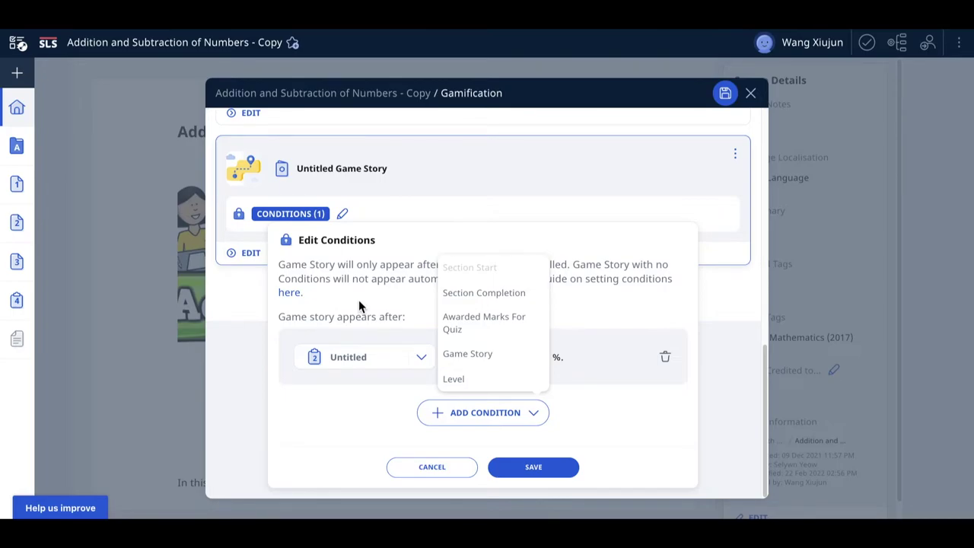
pyautogui.scroll(8, 359, 302)
pyautogui.scroll(-1, 364, 304)
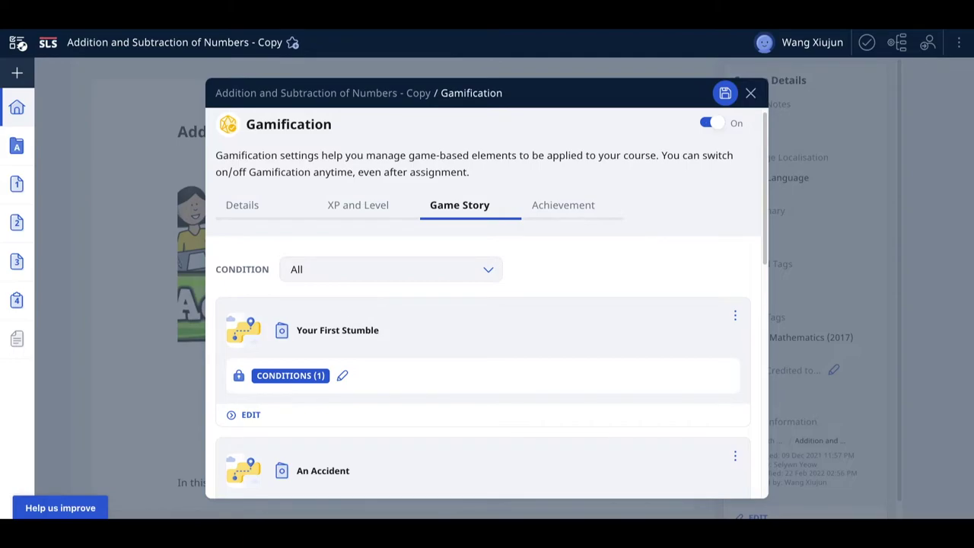
# Step: Close the gamification settings and review question Q1 in the Whole Numbers activity of section A
pyautogui.click(750, 93)
pyautogui.click(21, 187)
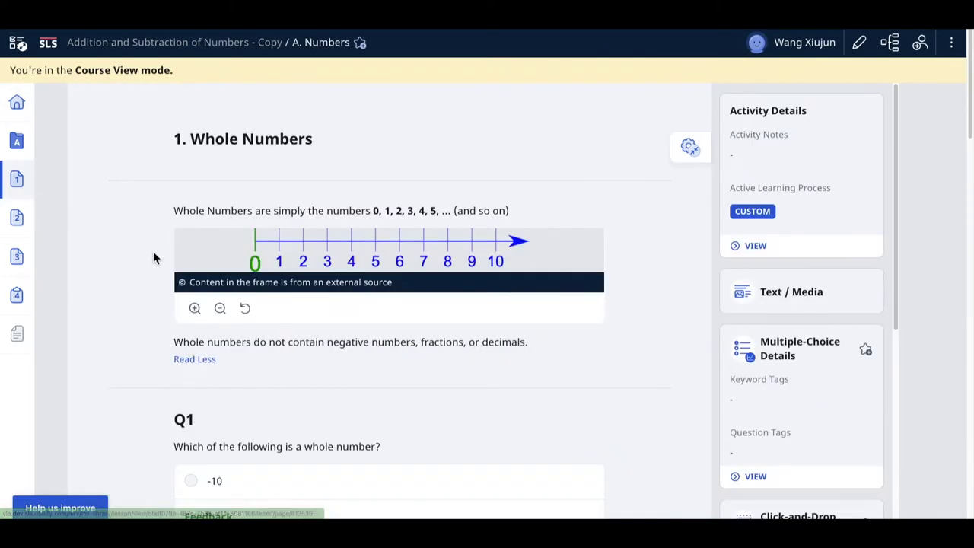
pyautogui.scroll(-5, 281, 385)
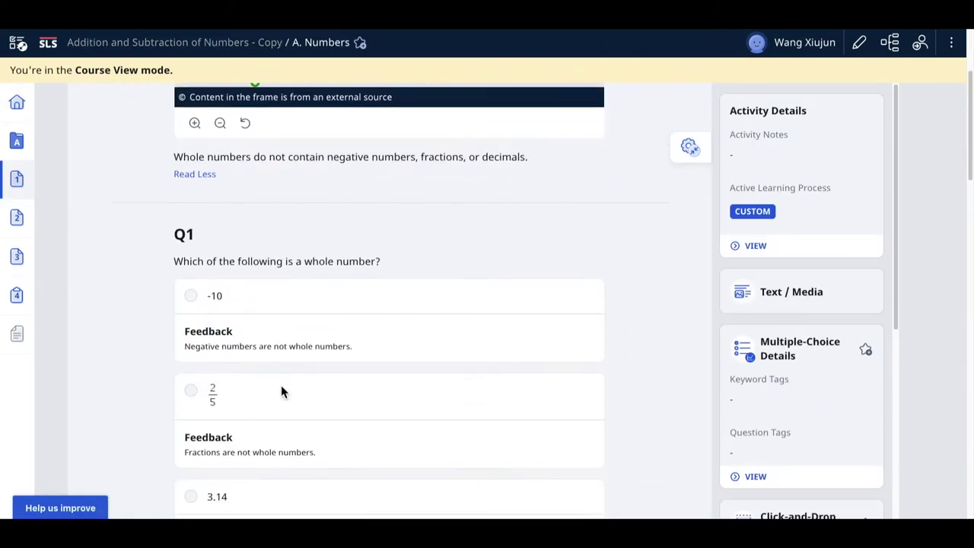
pyautogui.scroll(4, 281, 385)
pyautogui.scroll(-3, 281, 392)
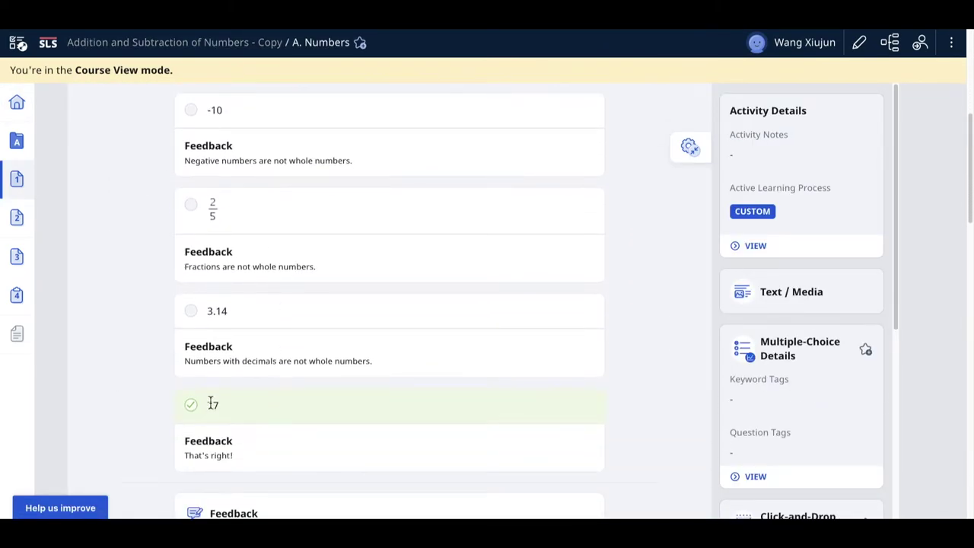
# Step: Preview the course as a student and submit 77 as the answer to Q1 of the Whole Numbers activity
pyautogui.scroll(5, 213, 414)
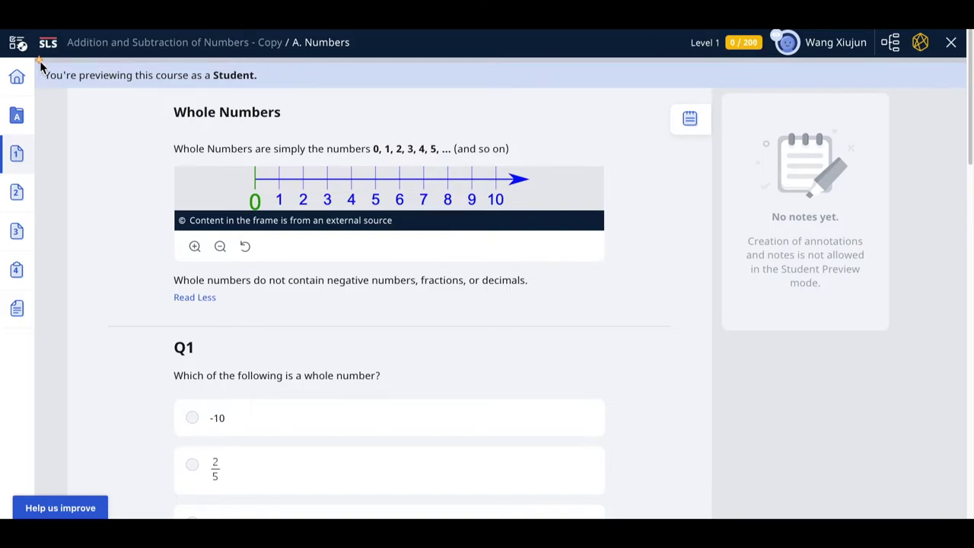
pyautogui.scroll(-2, 111, 267)
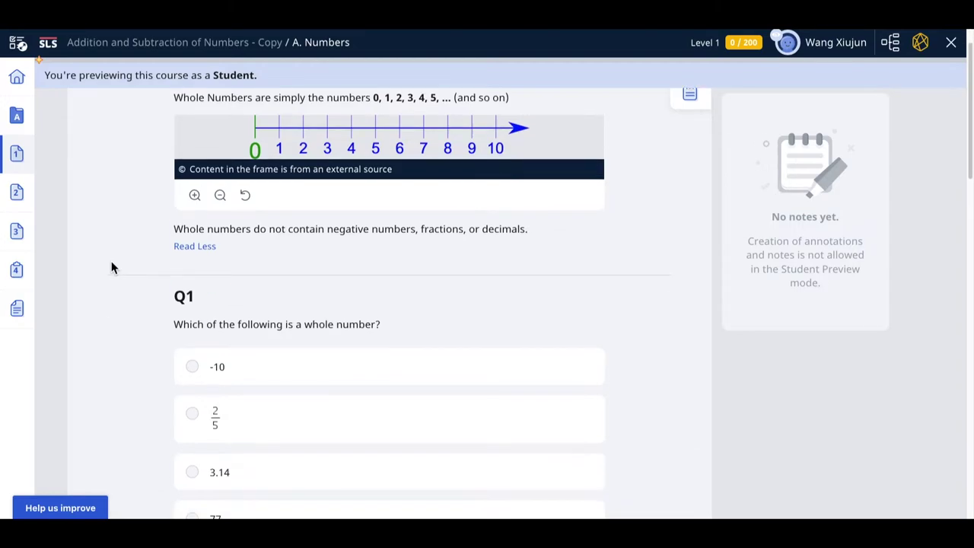
pyautogui.scroll(2, 111, 267)
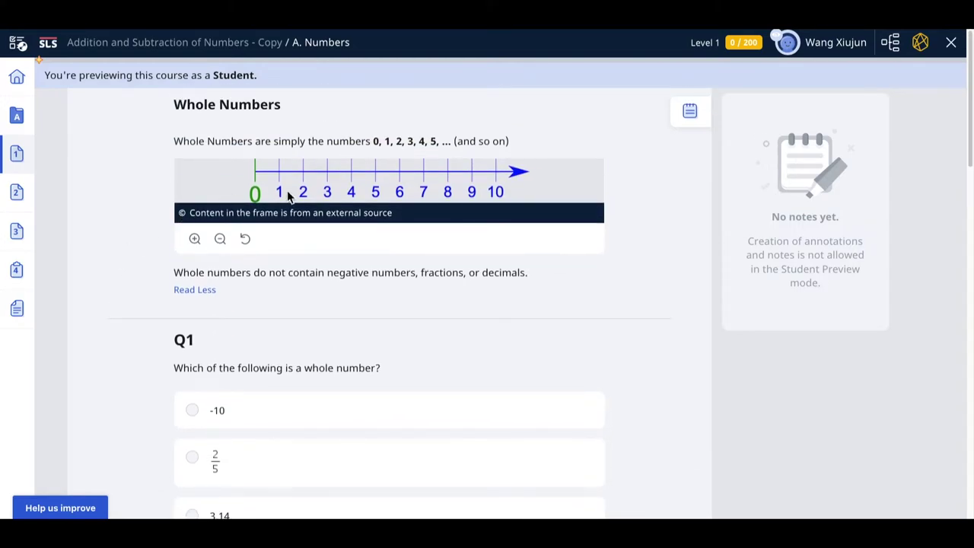
pyautogui.scroll(-3, 343, 312)
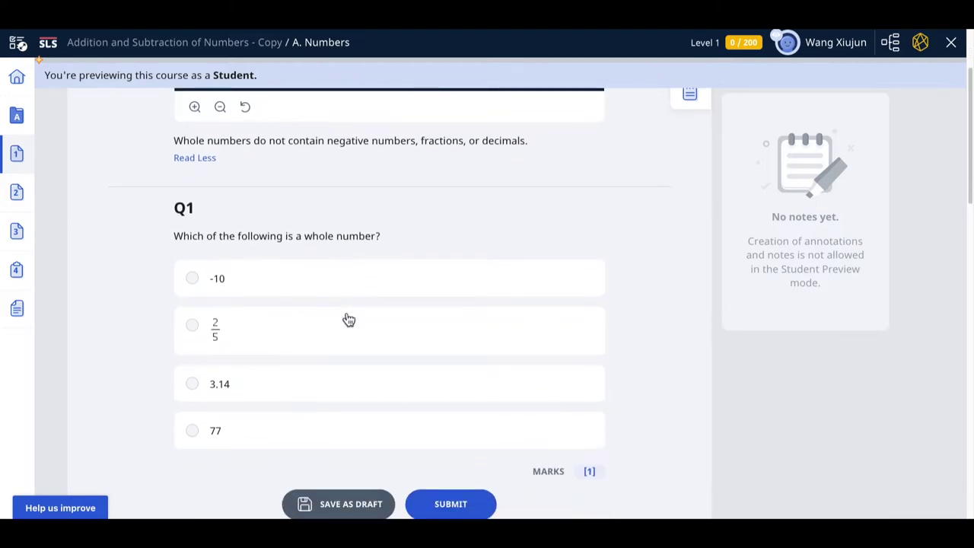
pyautogui.click(220, 436)
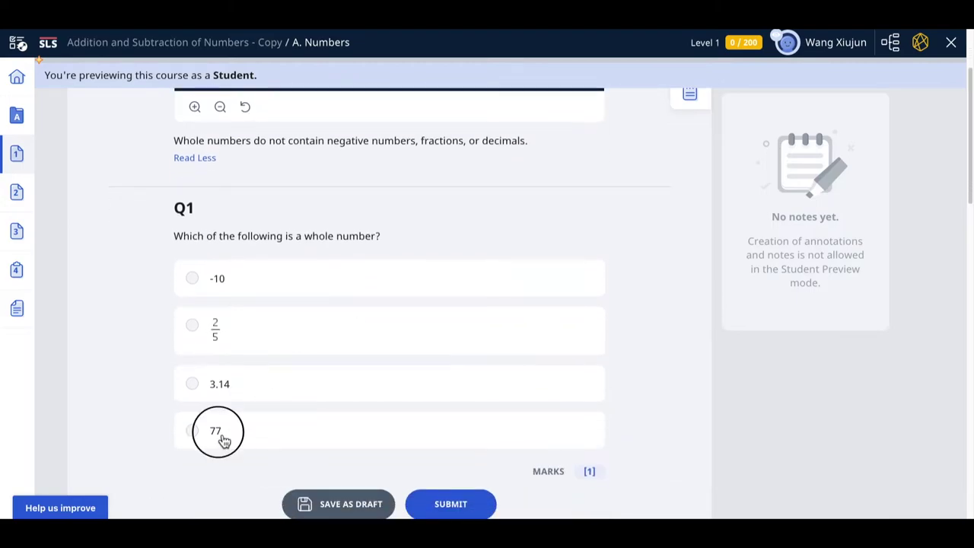
pyautogui.click(450, 506)
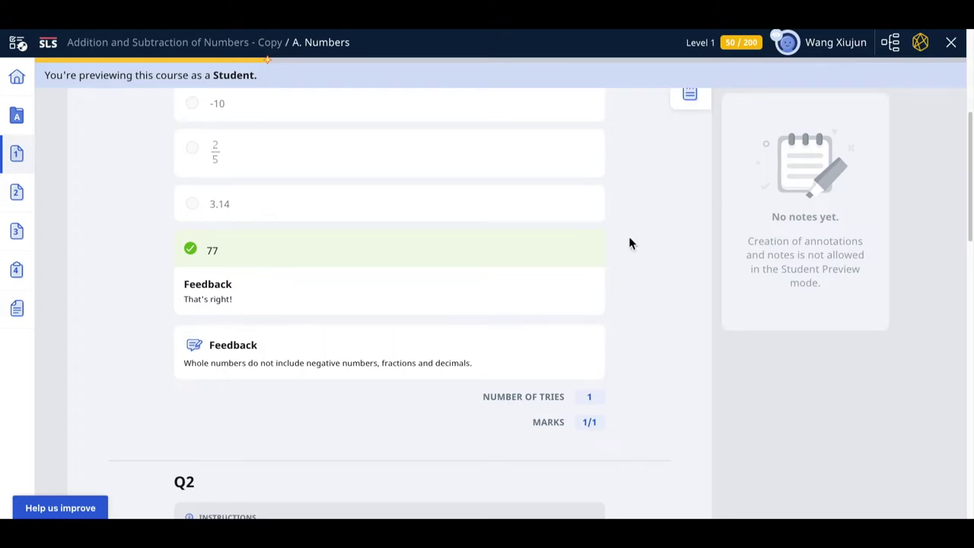
# Step: Fill the Whole Numbers boxes of Q2 with 1, 30 and 1001, from the first box to the last
pyautogui.scroll(-5, 628, 240)
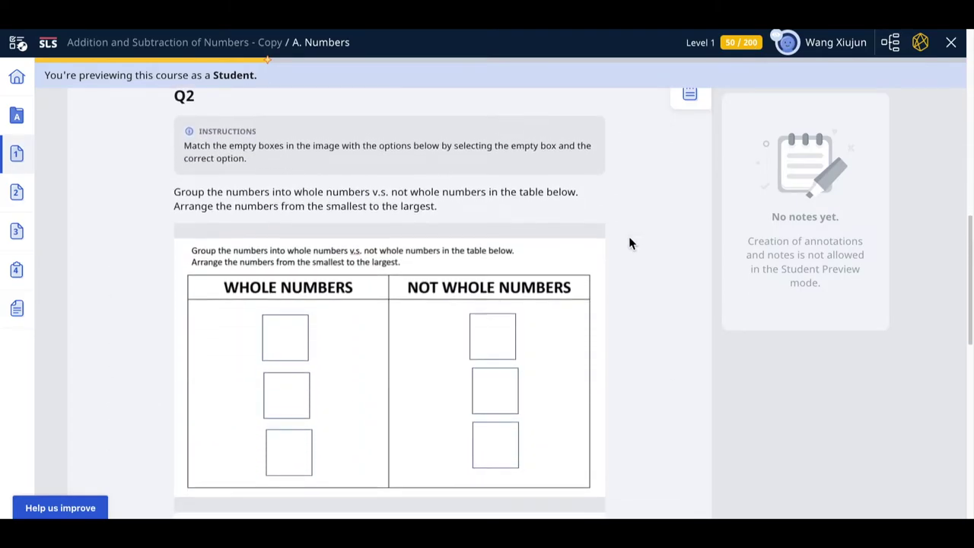
pyautogui.scroll(-2, 628, 238)
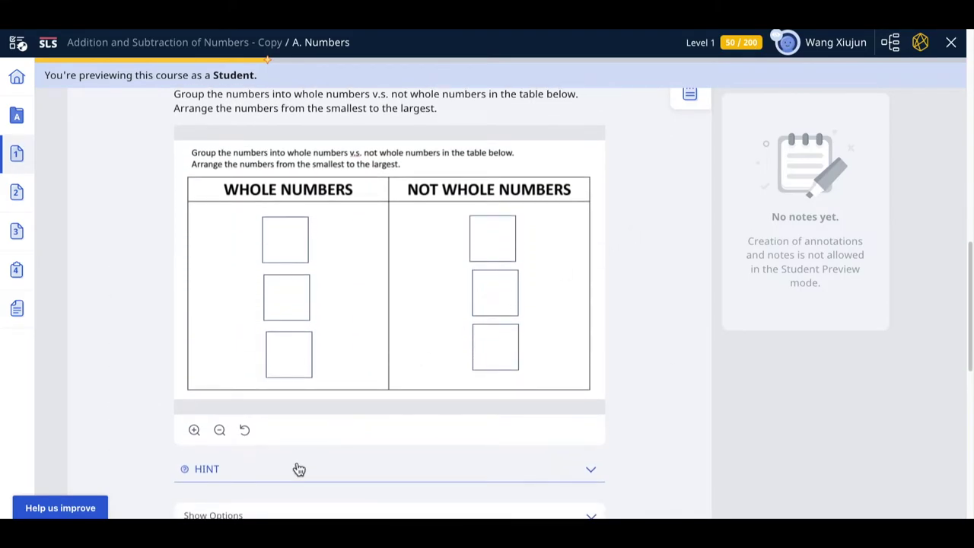
pyautogui.scroll(-1, 302, 478)
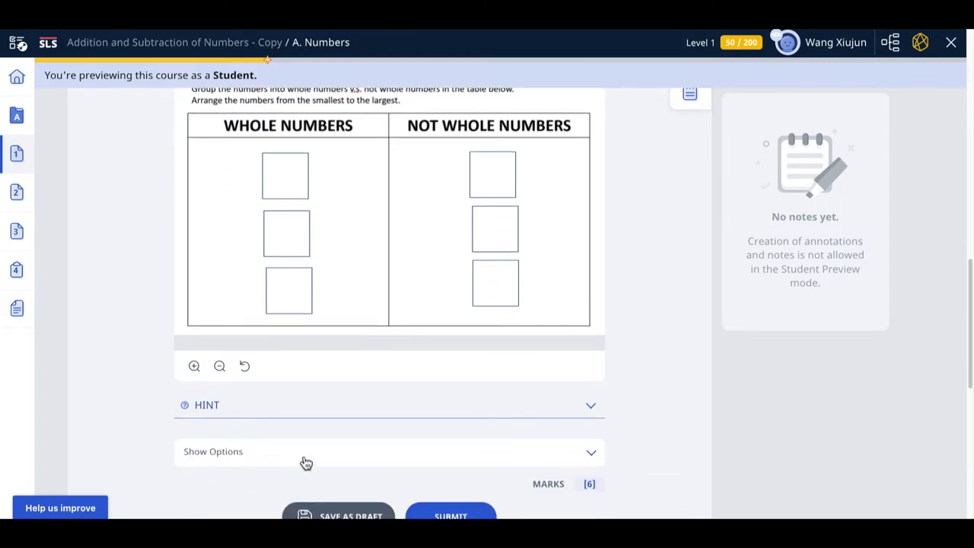
pyautogui.click(288, 455)
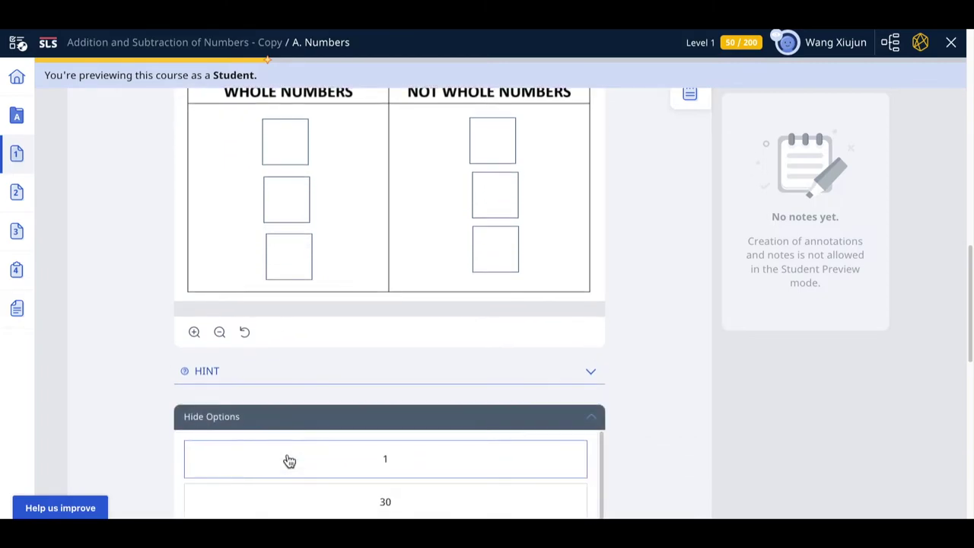
pyautogui.click(331, 466)
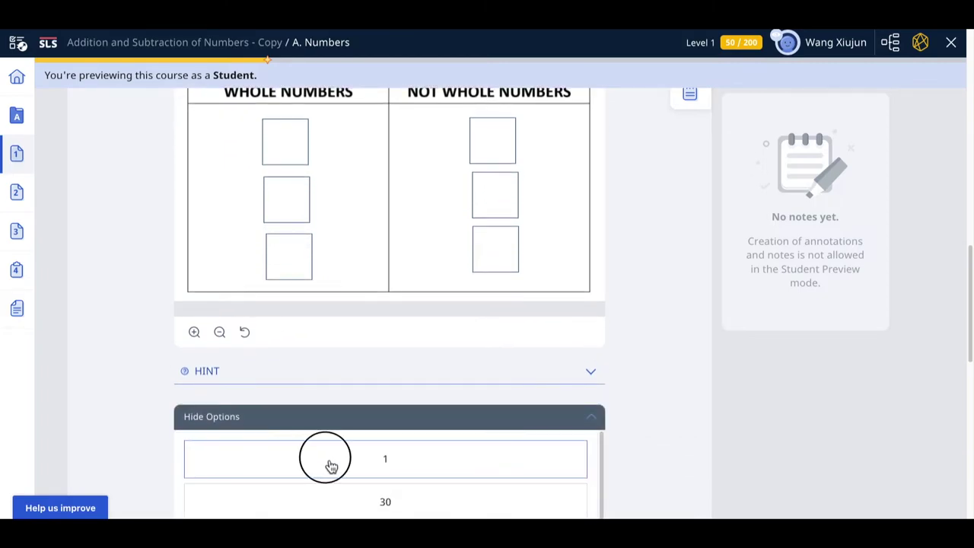
pyautogui.click(297, 157)
pyautogui.scroll(-1, 325, 411)
pyautogui.click(326, 424)
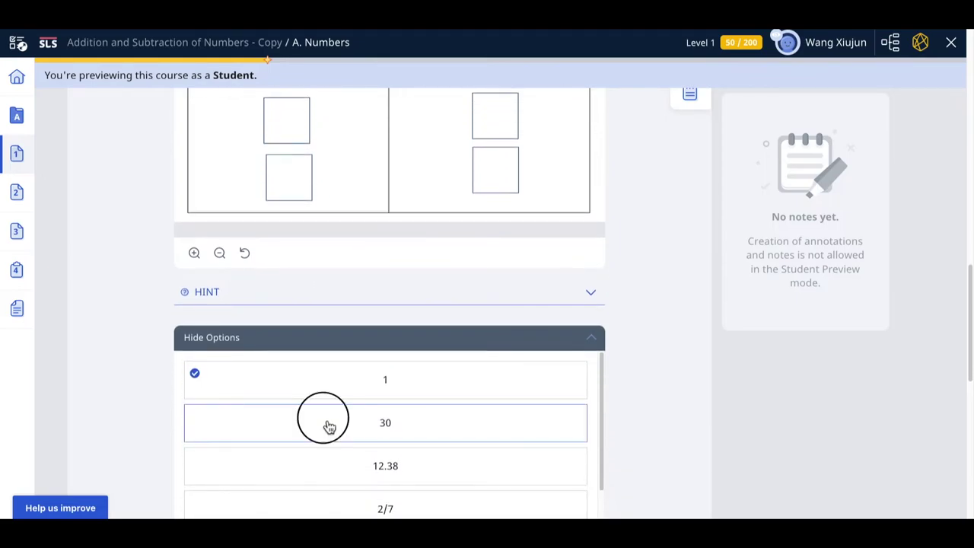
pyautogui.click(299, 131)
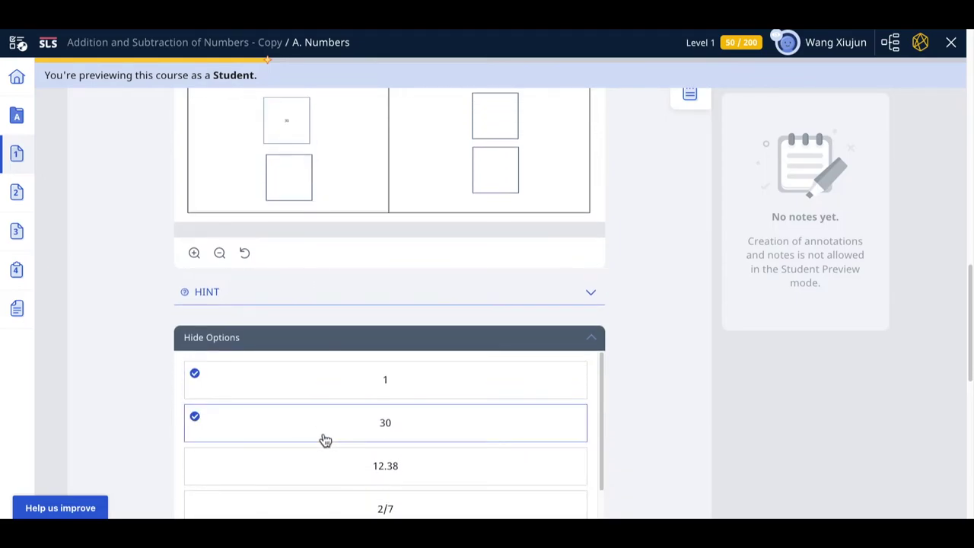
pyautogui.scroll(-1, 322, 441)
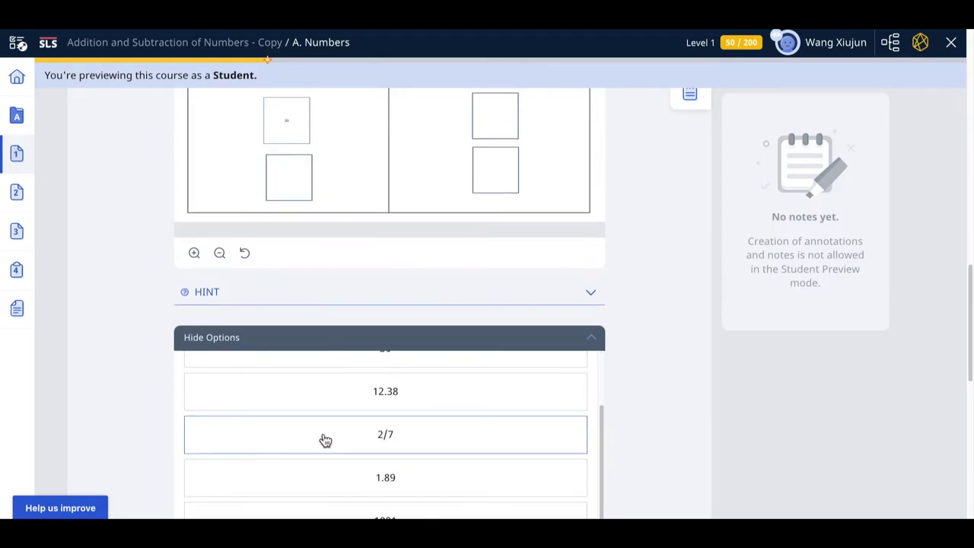
pyautogui.click(304, 509)
pyautogui.click(305, 180)
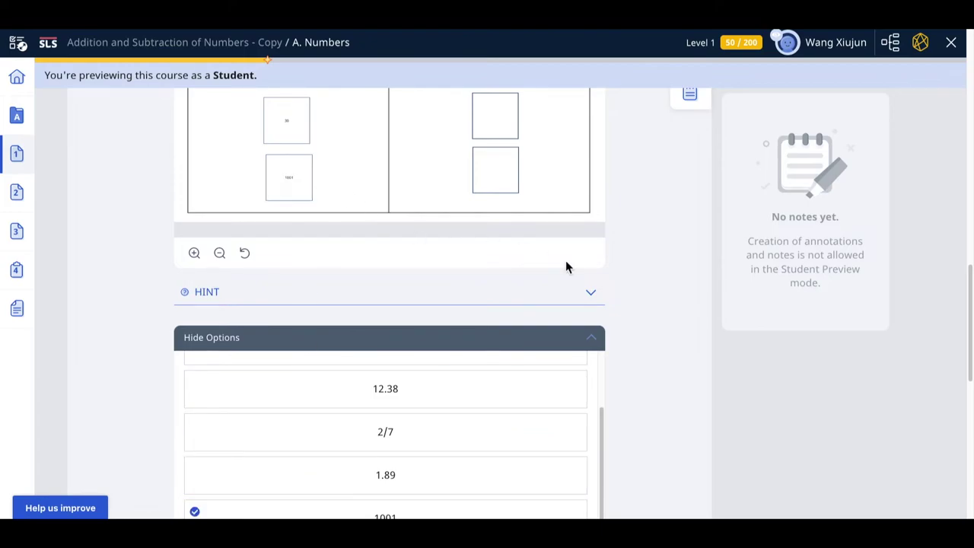
# Step: Fill the Not Whole Numbers boxes of Q2 with 1.89, 2/7 and 12.38 in that order and submit the answer
pyautogui.click(498, 196)
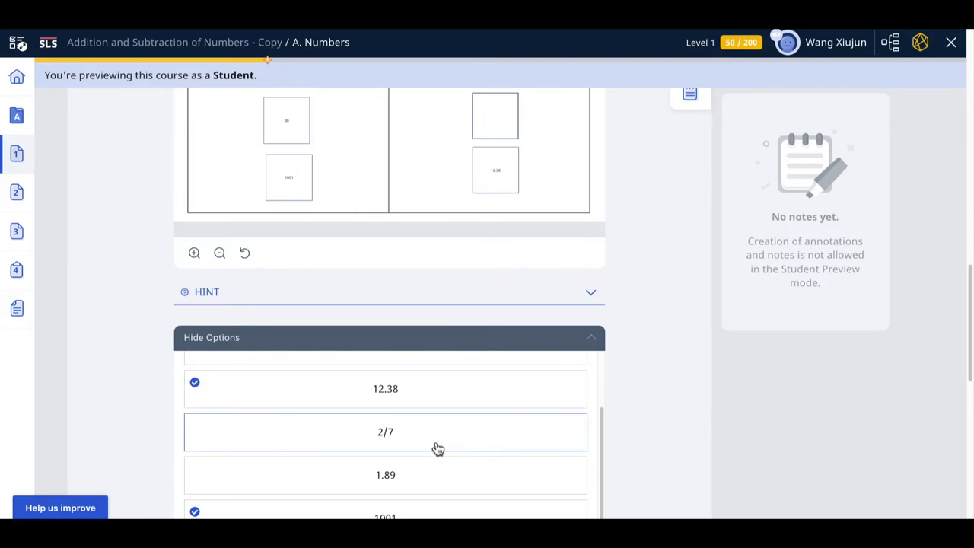
pyautogui.click(500, 130)
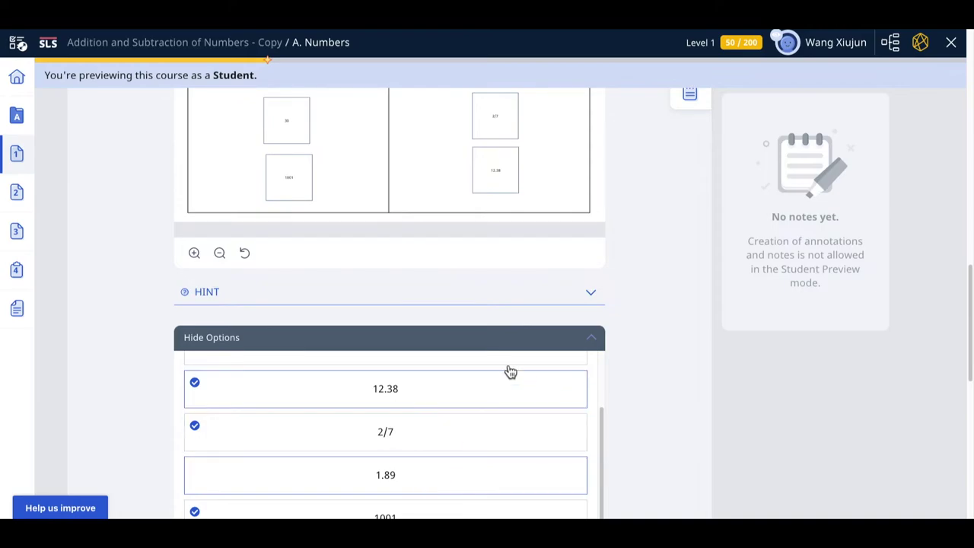
pyautogui.scroll(4, 522, 311)
pyautogui.click(494, 319)
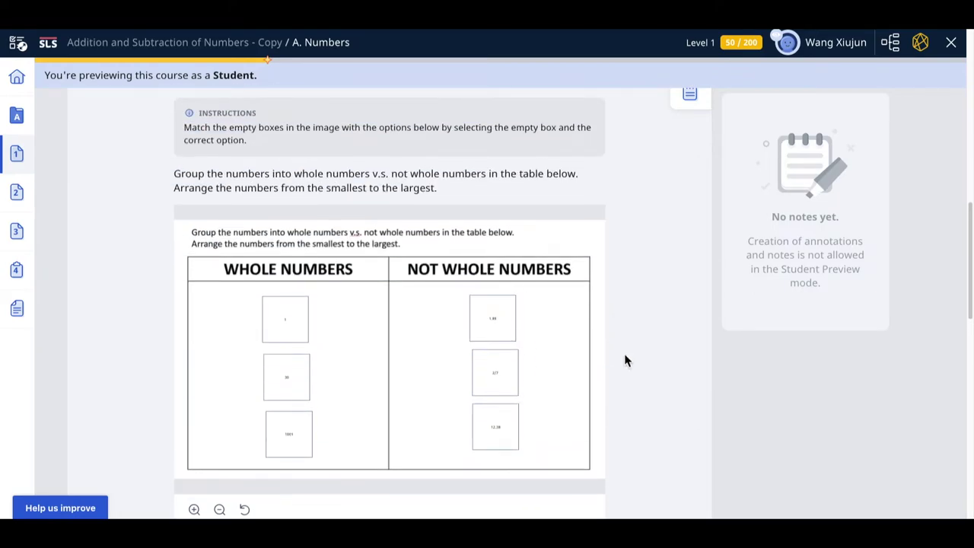
pyautogui.scroll(-8, 624, 360)
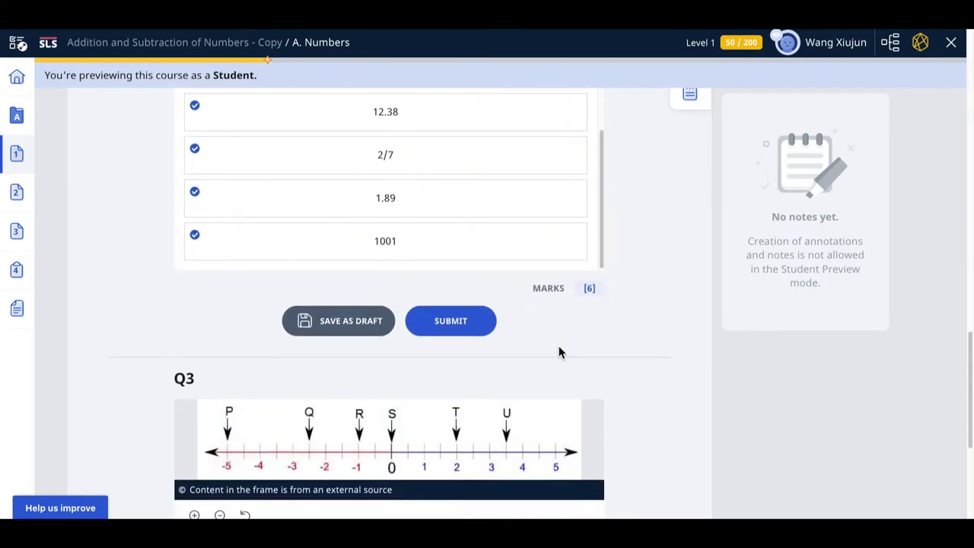
pyautogui.scroll(2, 558, 351)
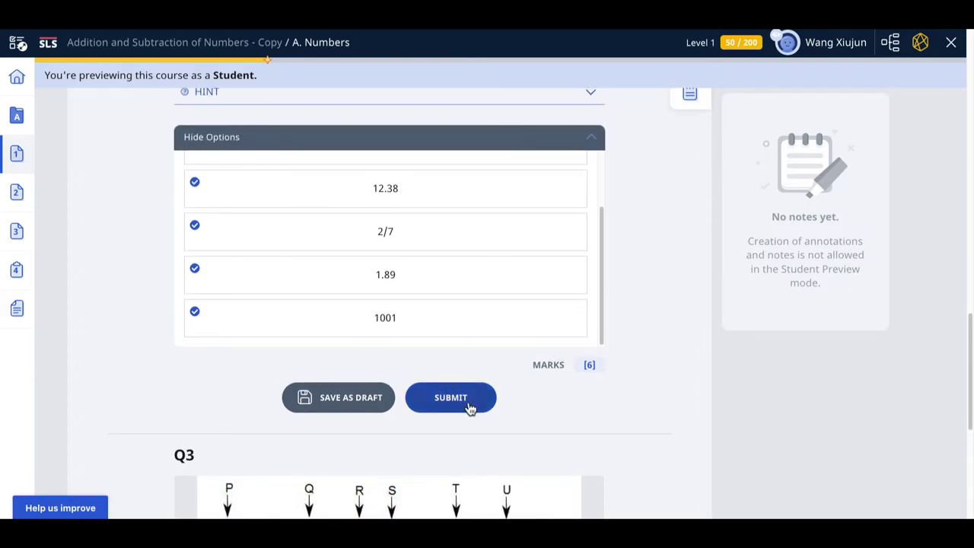
pyautogui.click(452, 399)
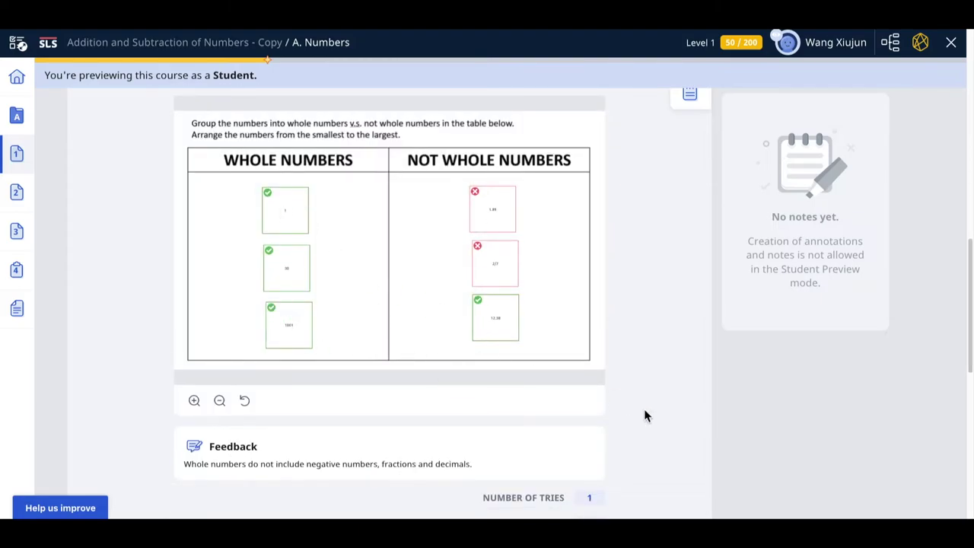
# Step: Review the marking and feedback of the submitted Q2 and start another try
pyautogui.scroll(-1, 644, 415)
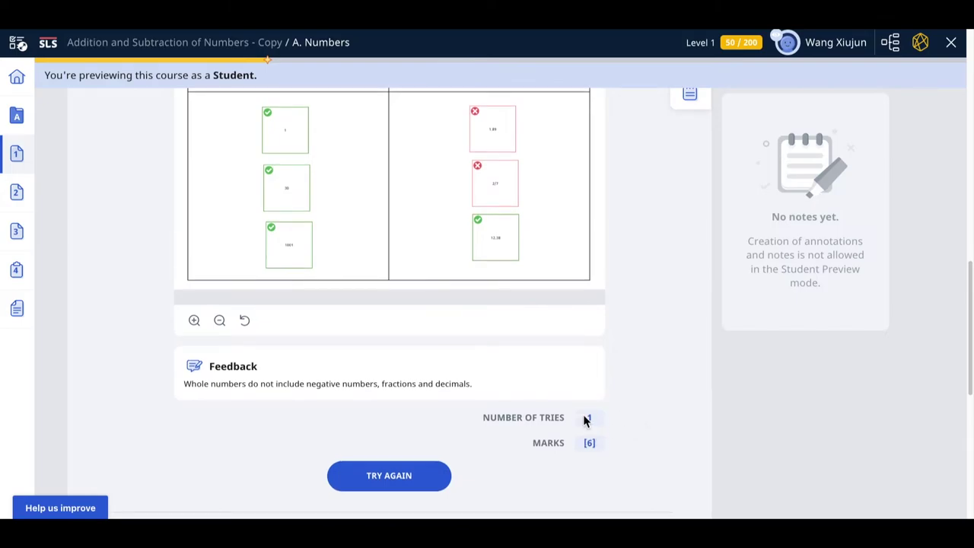
pyautogui.scroll(1, 586, 426)
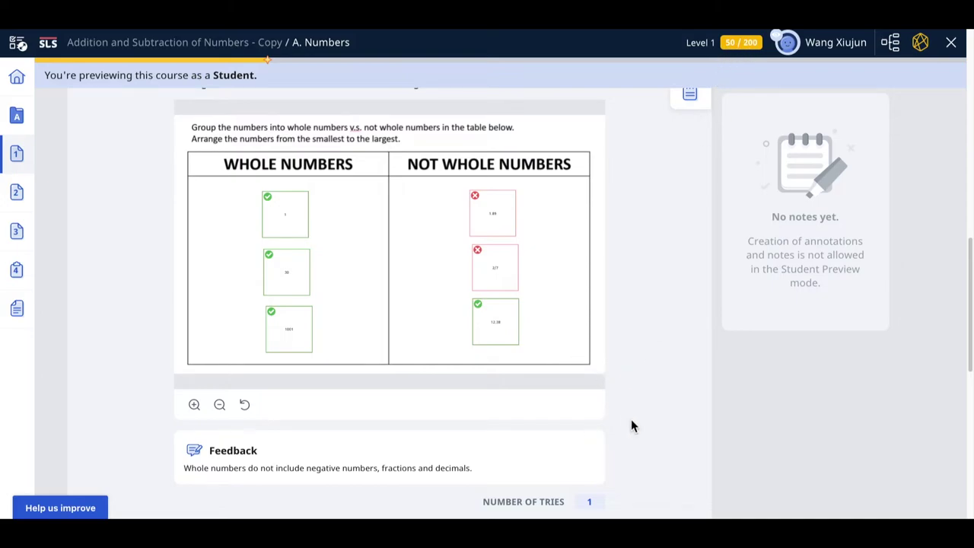
pyautogui.scroll(-2, 632, 425)
pyautogui.scroll(-1, 632, 424)
pyautogui.scroll(1, 632, 424)
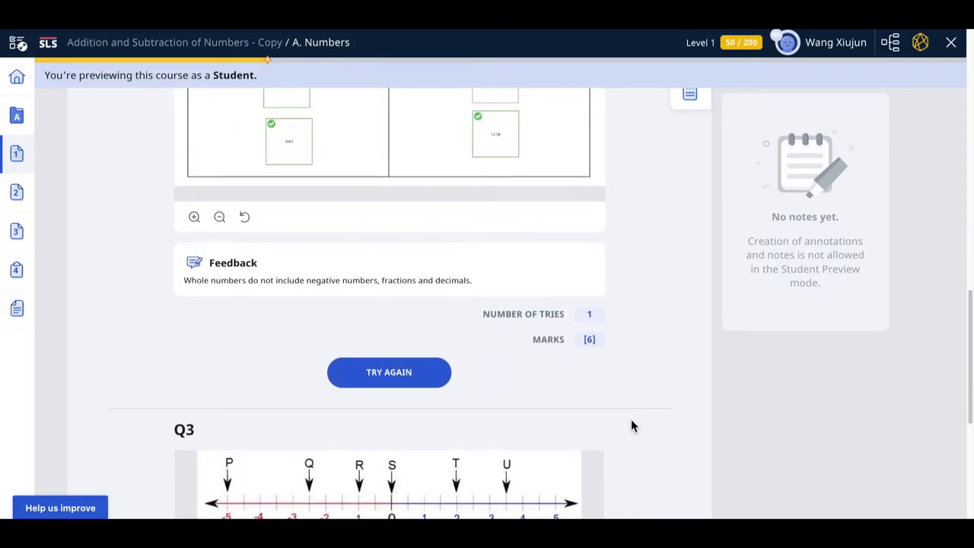
pyautogui.scroll(1, 631, 426)
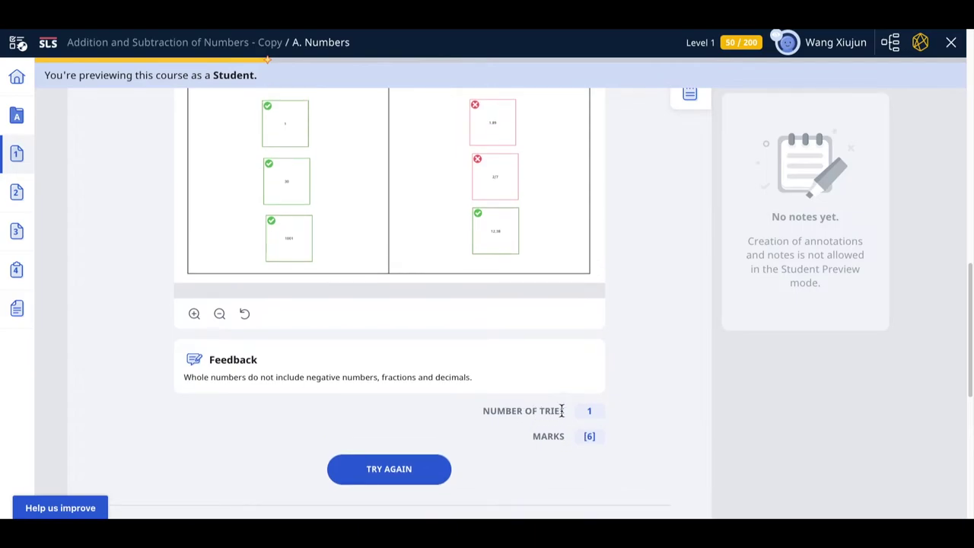
pyautogui.click(383, 473)
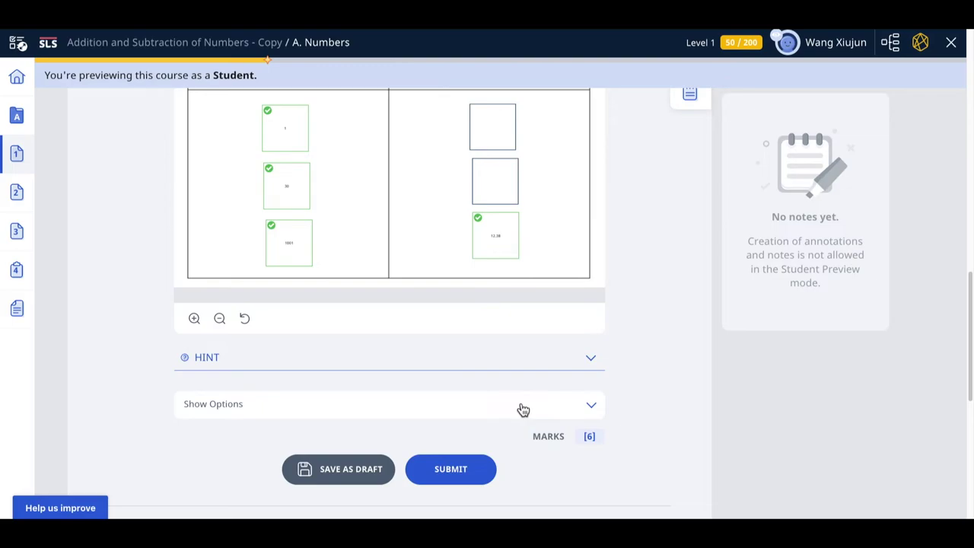
pyautogui.scroll(1, 521, 410)
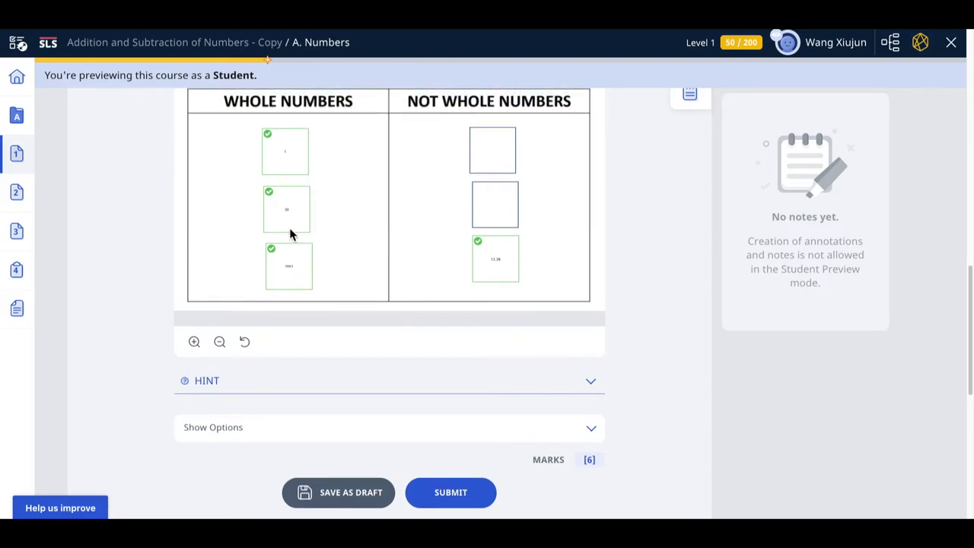
# Step: Place 2/7 in the first and 1.89 in the second Not Whole Numbers box, and resubmit Q2
pyautogui.click(477, 430)
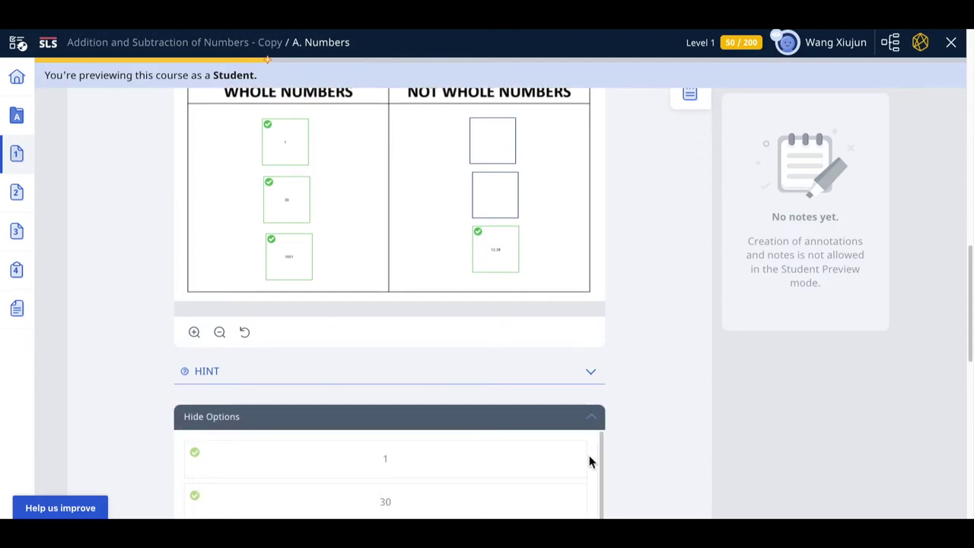
pyautogui.scroll(-4, 589, 460)
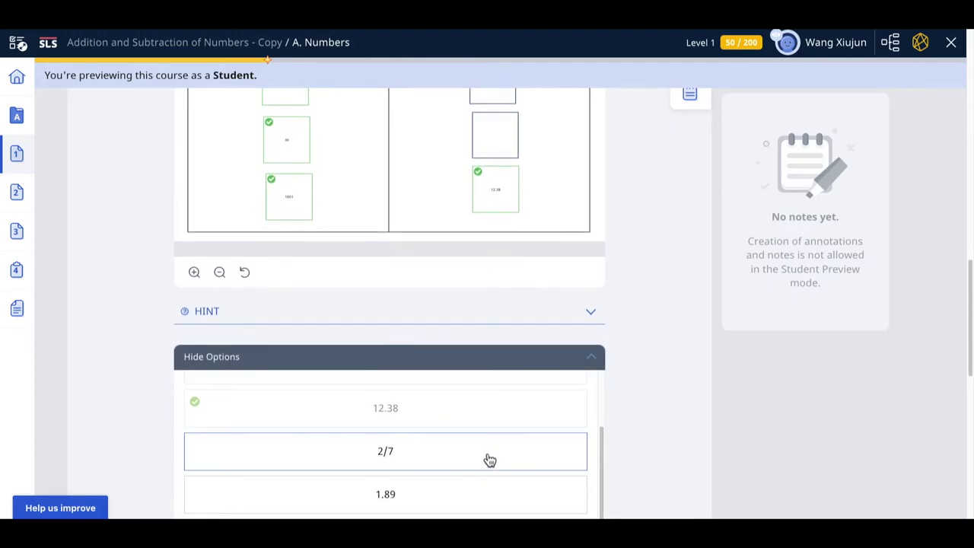
pyautogui.click(472, 465)
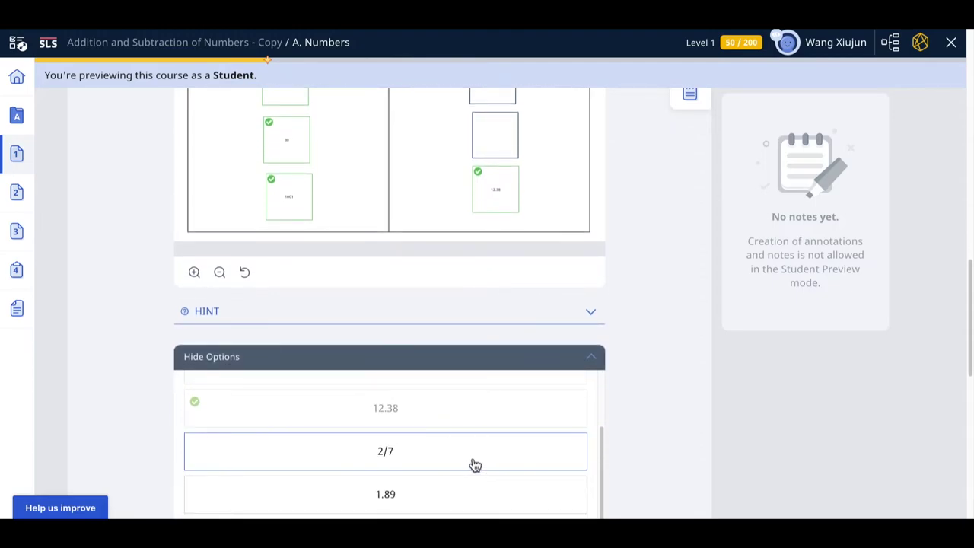
pyautogui.click(498, 96)
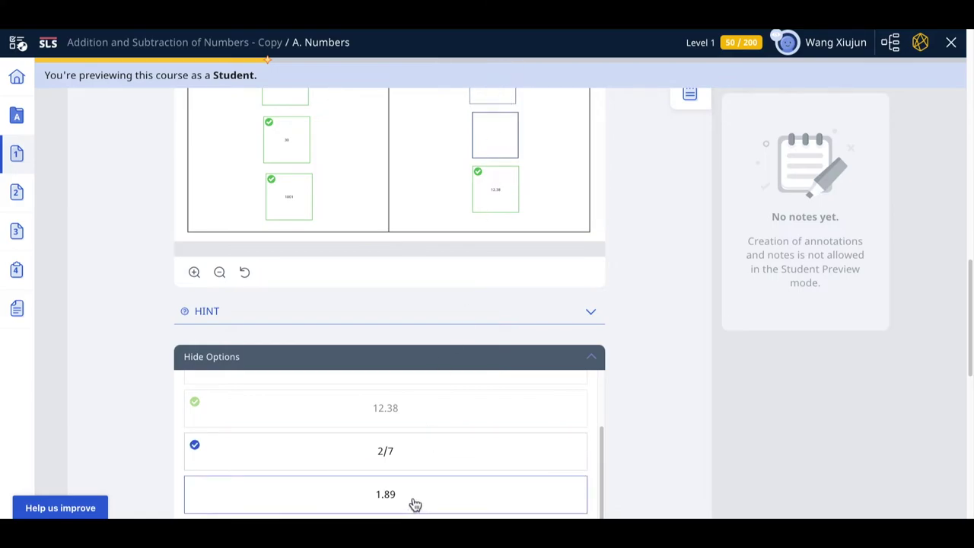
pyautogui.click(494, 154)
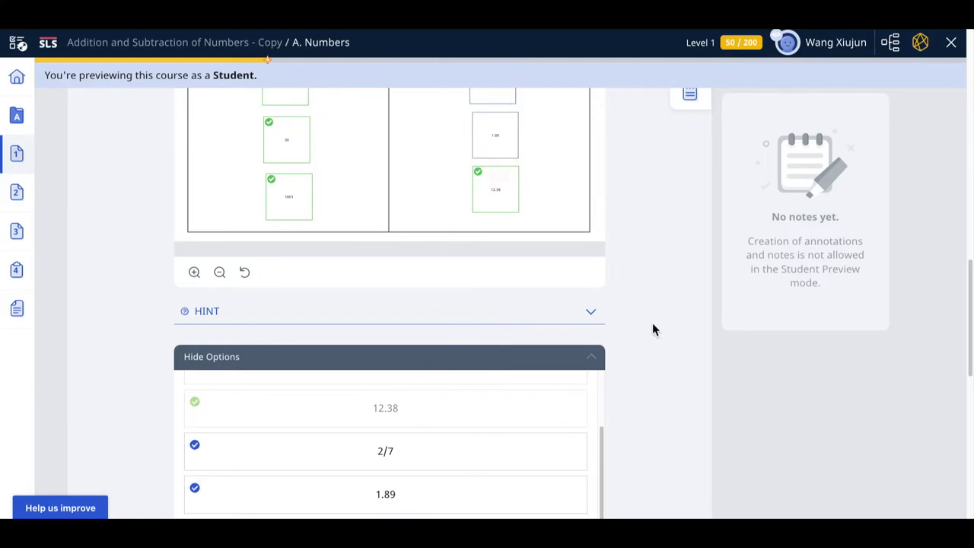
pyautogui.scroll(-2, 664, 411)
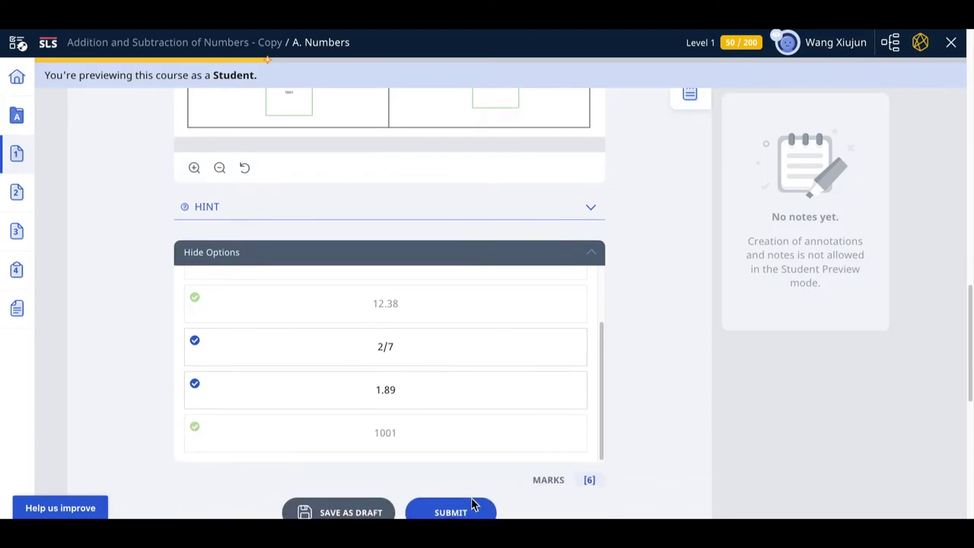
pyautogui.click(450, 512)
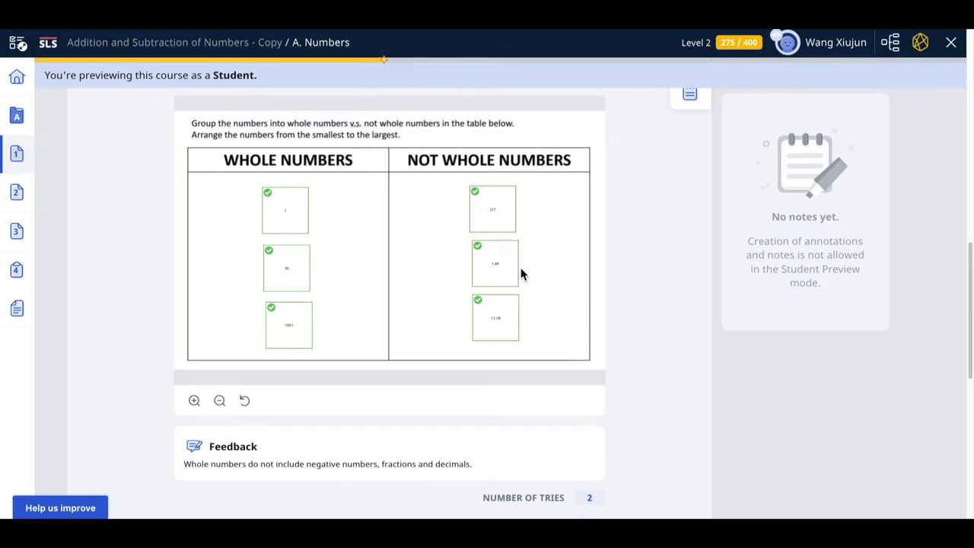
pyautogui.scroll(-1, 631, 346)
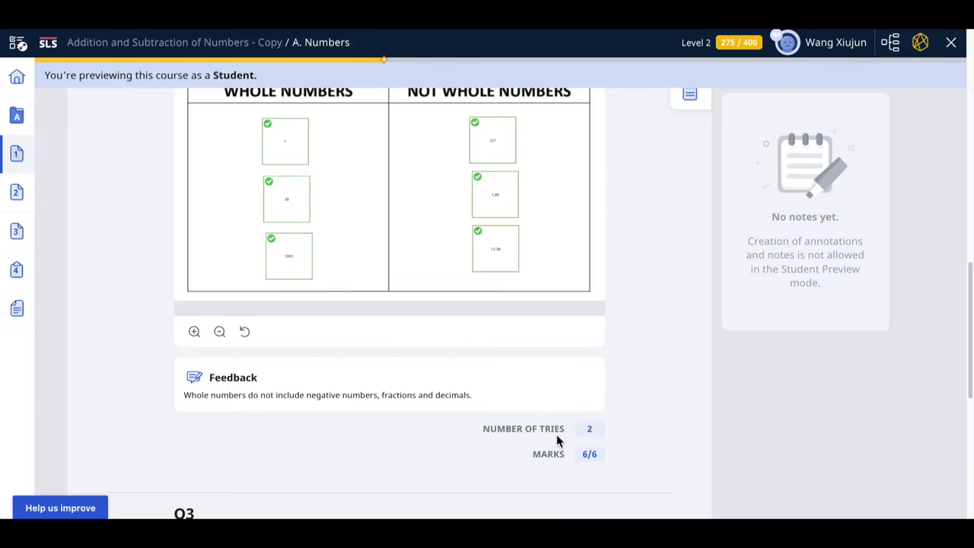
# Step: Answer Q3 with the letter T as the whole number on the number line and submit it
pyautogui.scroll(1, 643, 416)
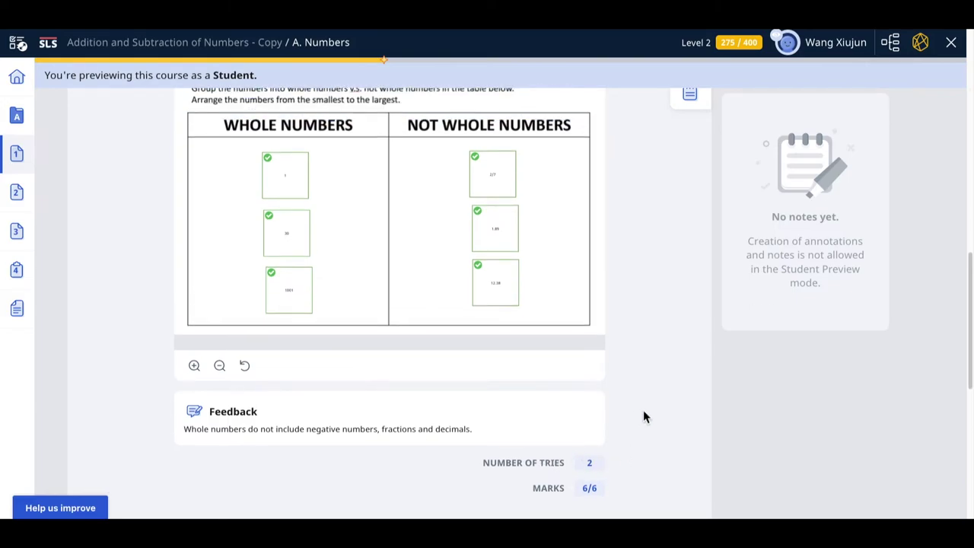
pyautogui.scroll(1, 643, 417)
pyautogui.scroll(-1, 631, 482)
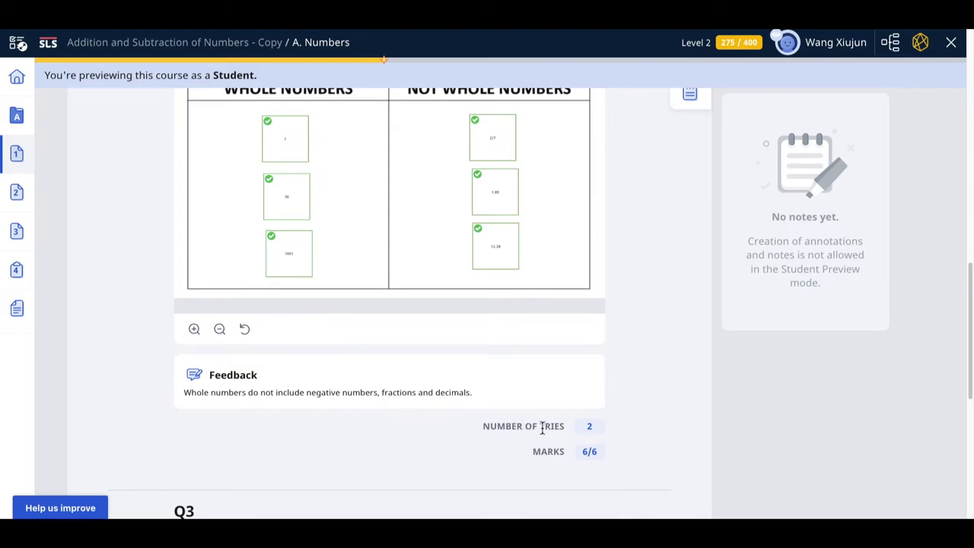
pyautogui.scroll(1, 639, 381)
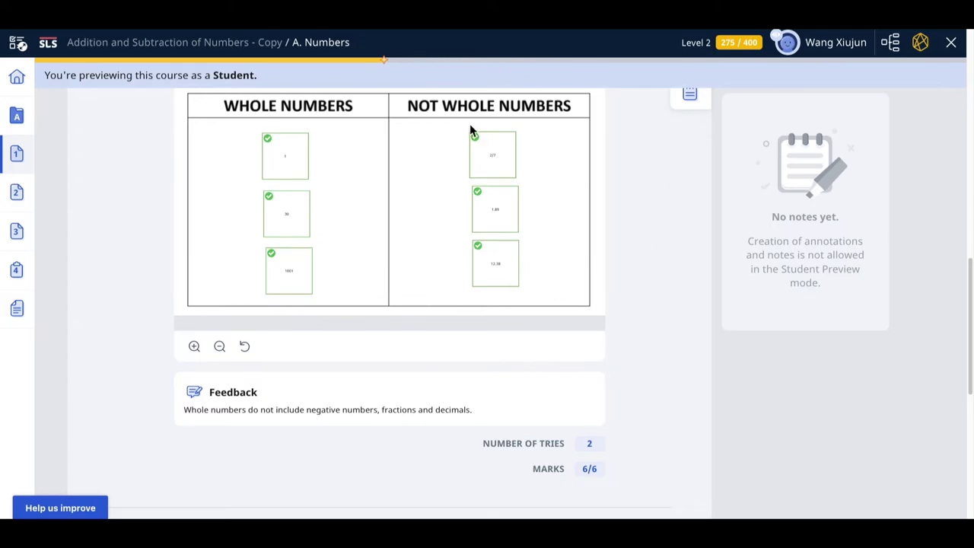
pyautogui.scroll(-5, 663, 402)
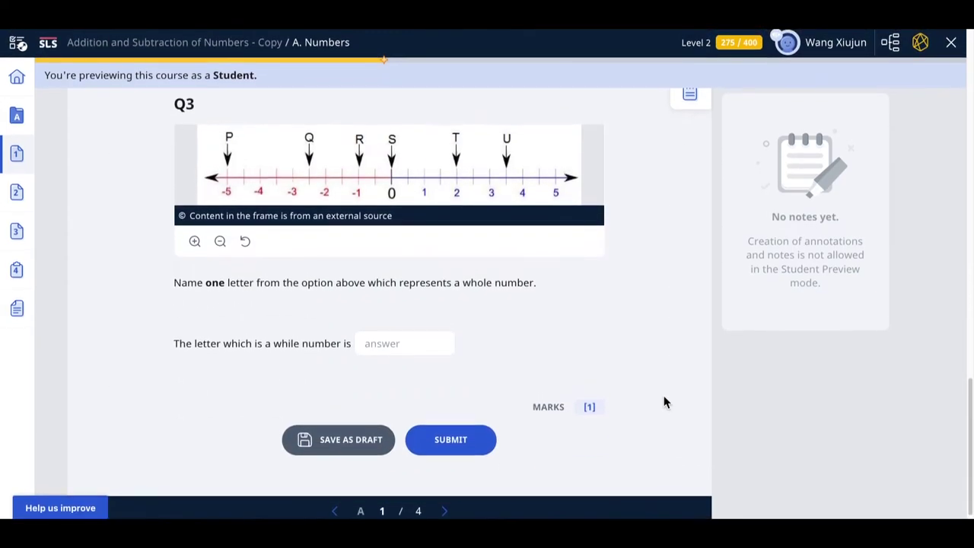
pyautogui.click(383, 343)
pyautogui.scroll(1, 299, 298)
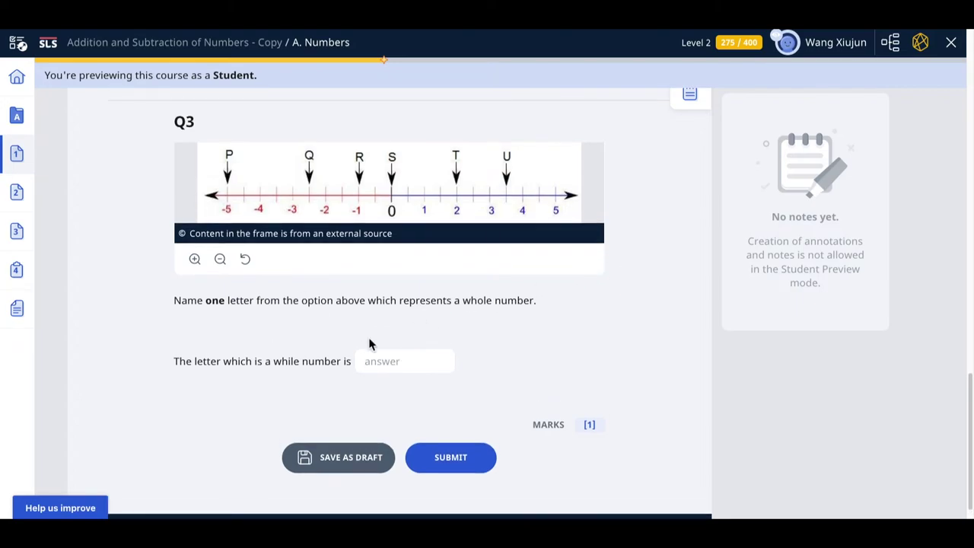
pyautogui.write('T')
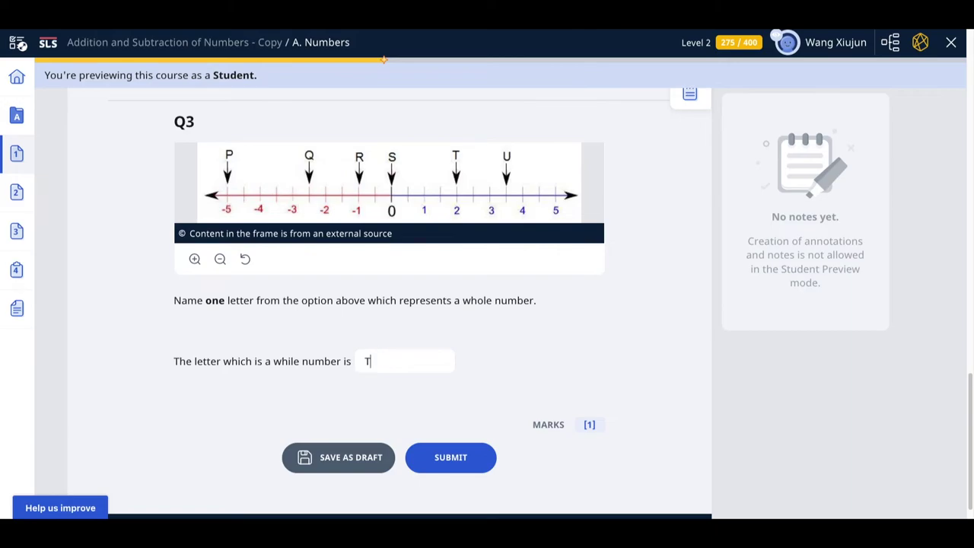
pyautogui.click(459, 463)
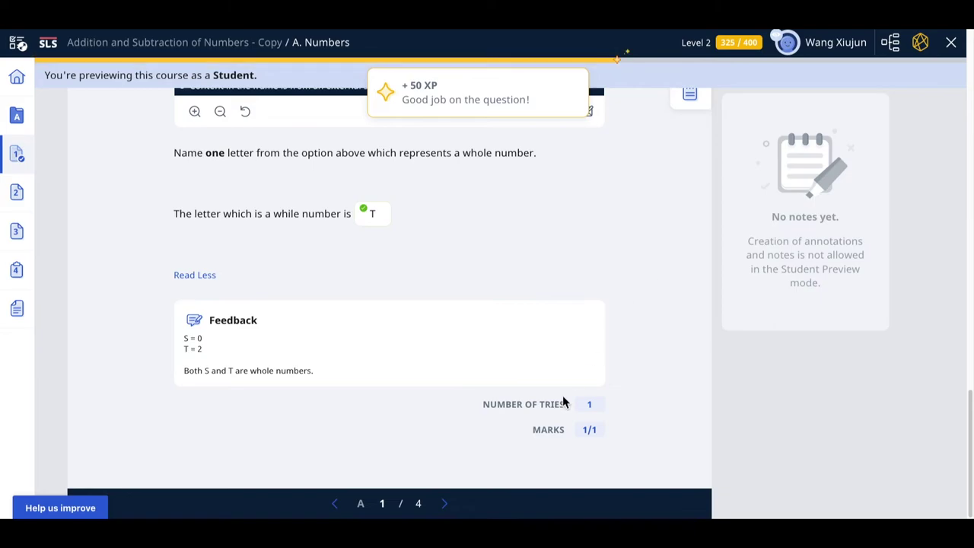
# Step: Move on to the Integers page, dismiss the Reward Station message and read the explanation with Q1
pyautogui.click(444, 503)
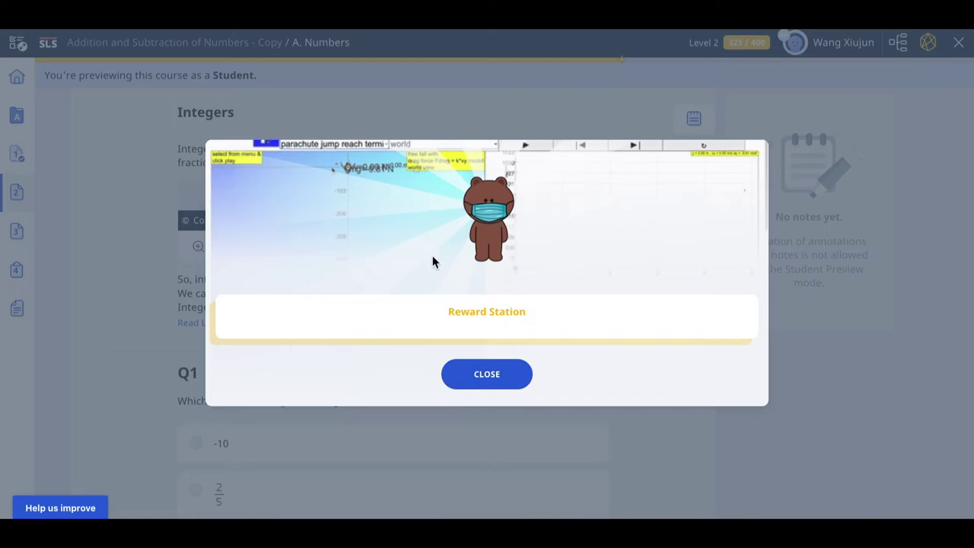
pyautogui.click(505, 377)
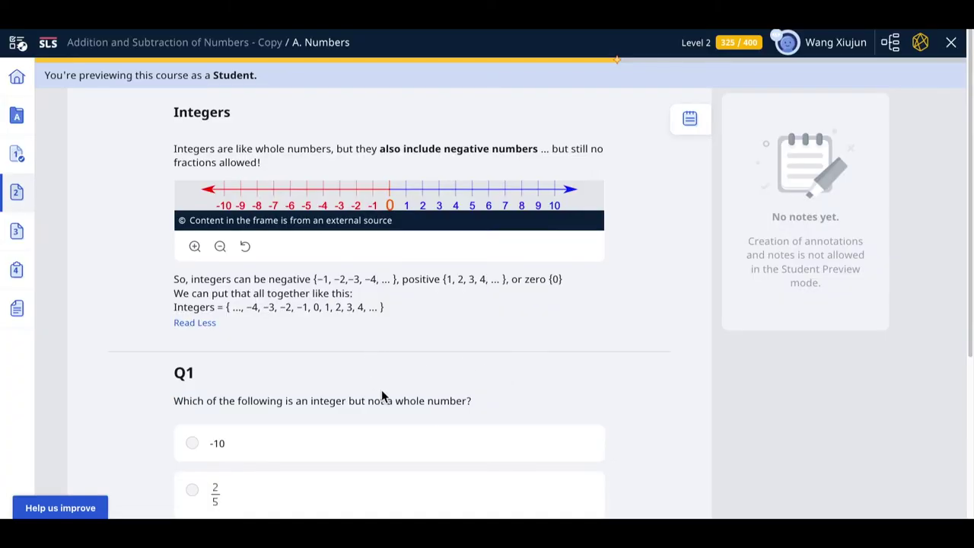
pyautogui.scroll(-3, 381, 390)
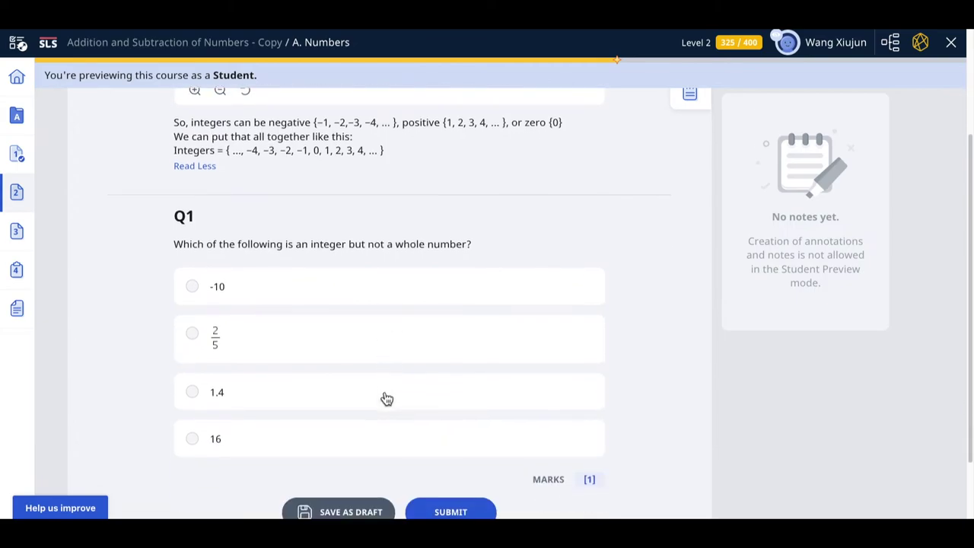
pyautogui.scroll(3, 386, 399)
pyautogui.scroll(-1, 386, 399)
pyautogui.scroll(-1, 386, 398)
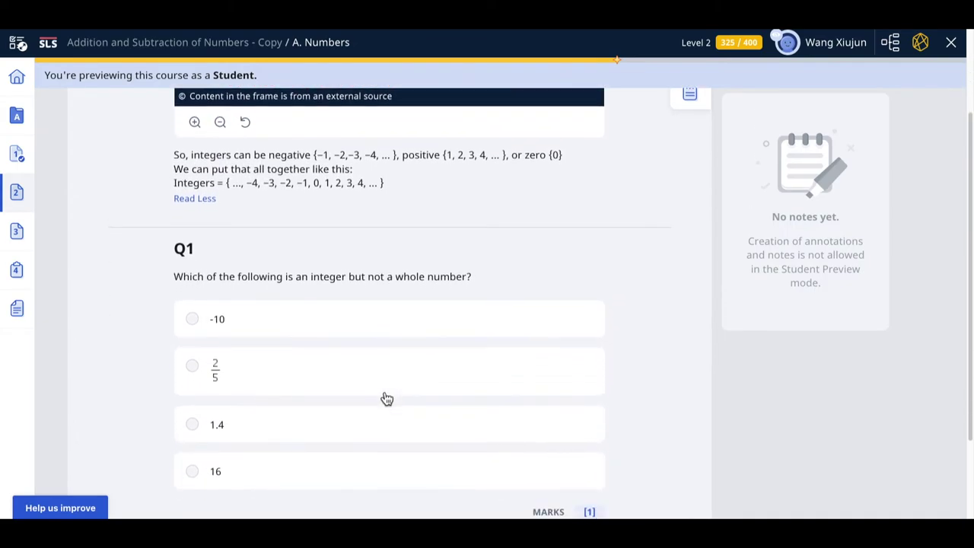
pyautogui.scroll(2, 344, 382)
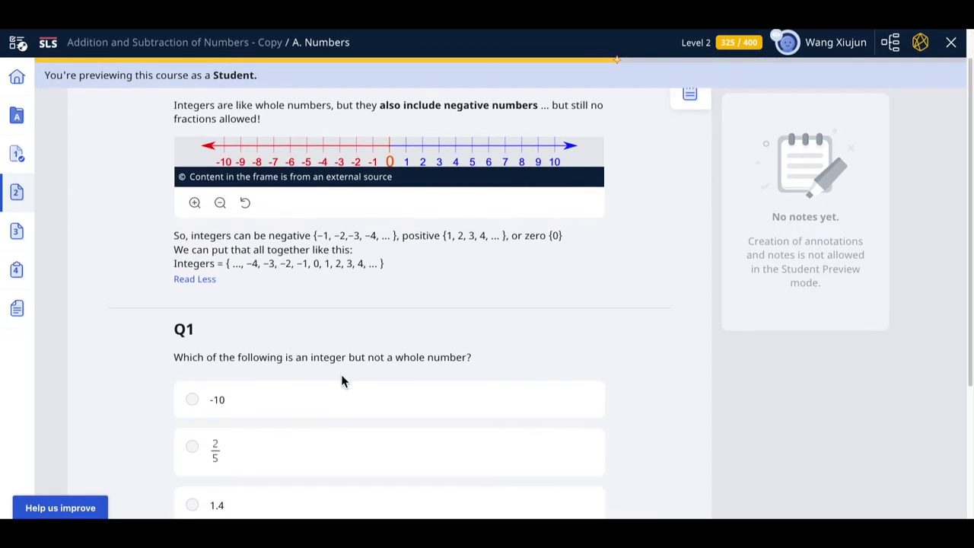
pyautogui.scroll(-2, 342, 382)
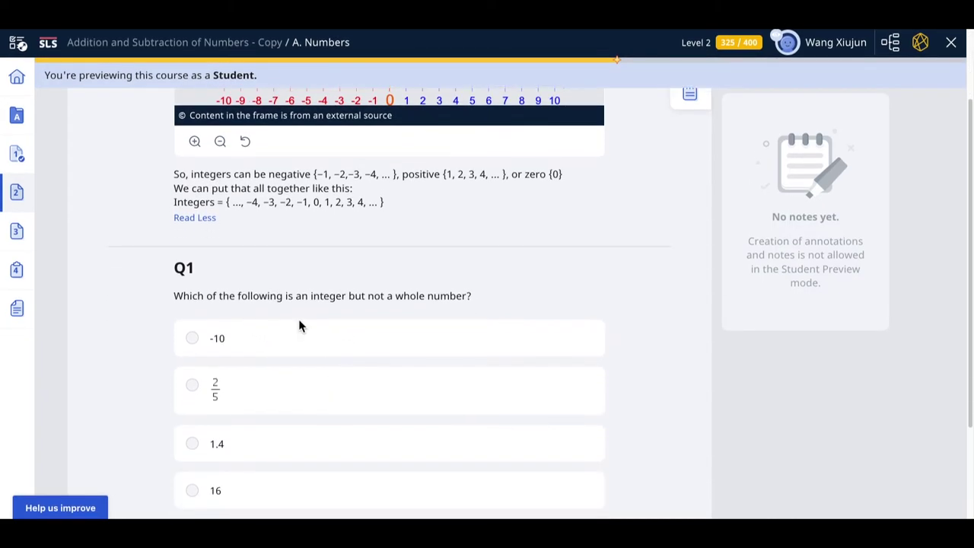
pyautogui.scroll(-1, 335, 372)
# Step: Choose -10 as the integer that is not a whole number in Q1 and submit the answer
pyautogui.click(207, 306)
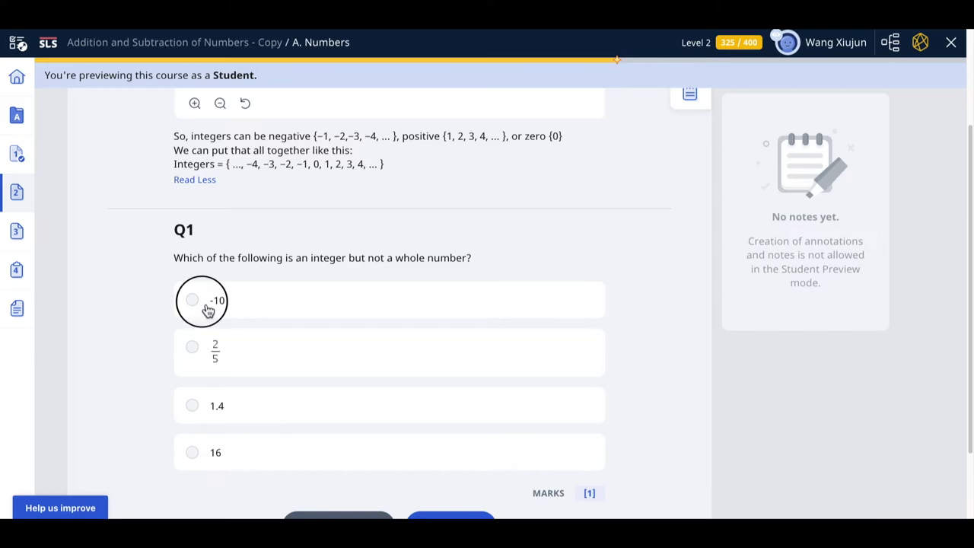
pyautogui.scroll(-2, 323, 384)
pyautogui.click(457, 449)
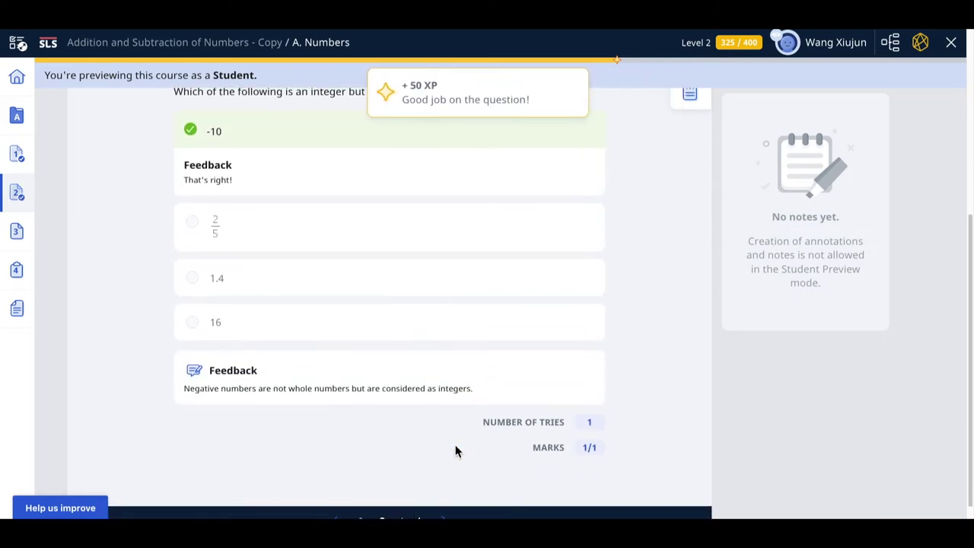
# Step: On the Odd and Even Numbers page, label every number in Q1 odd or even, with 38 as even, and submit
pyautogui.scroll(-1, 513, 366)
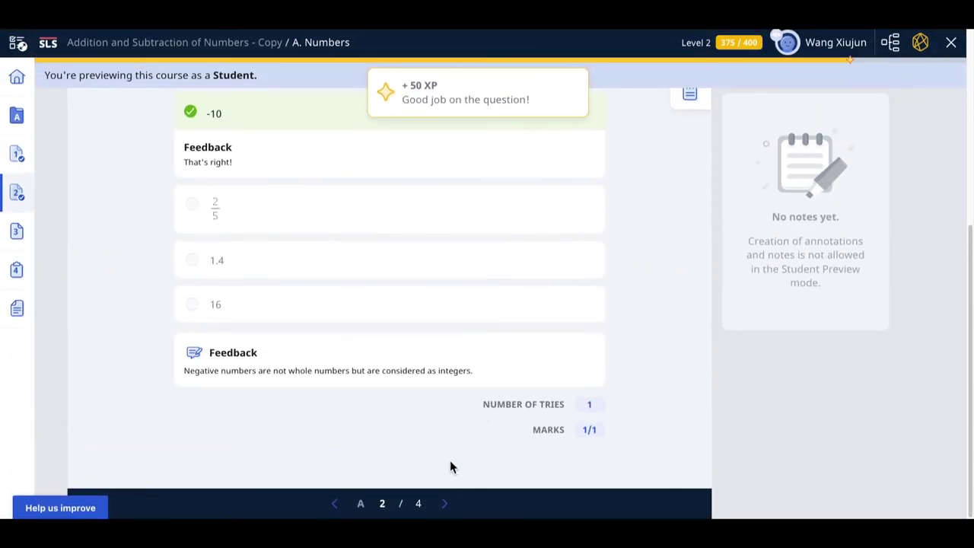
pyautogui.click(445, 504)
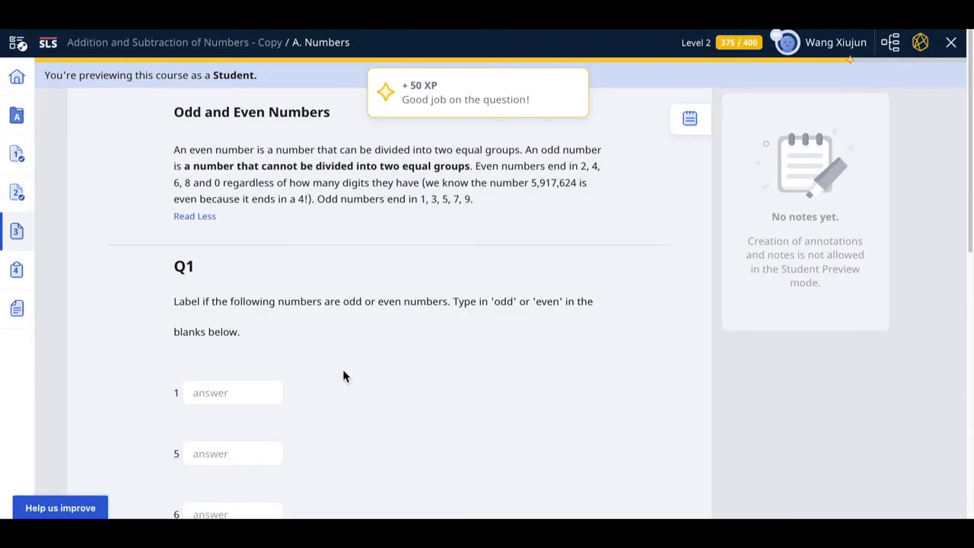
pyautogui.scroll(-3, 388, 329)
pyautogui.scroll(1, 370, 397)
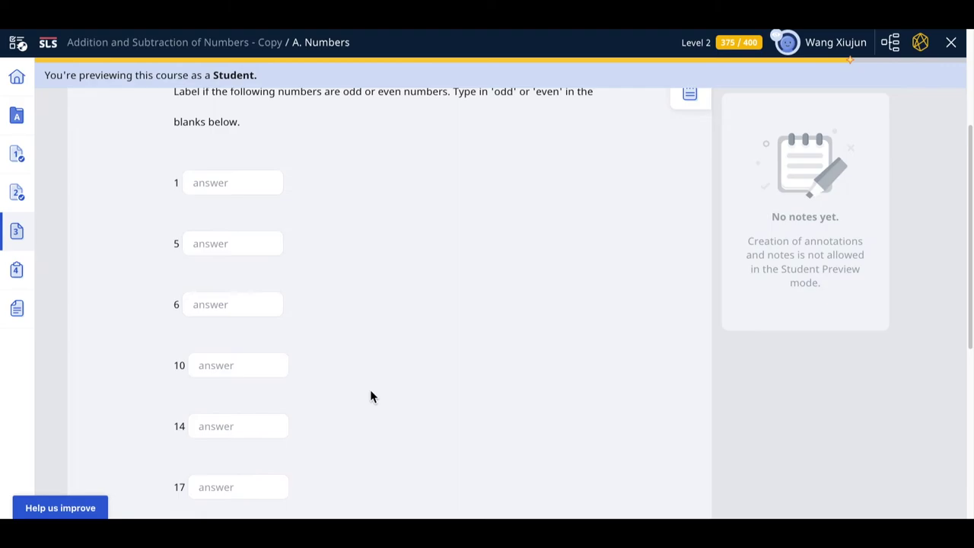
pyautogui.click(202, 443)
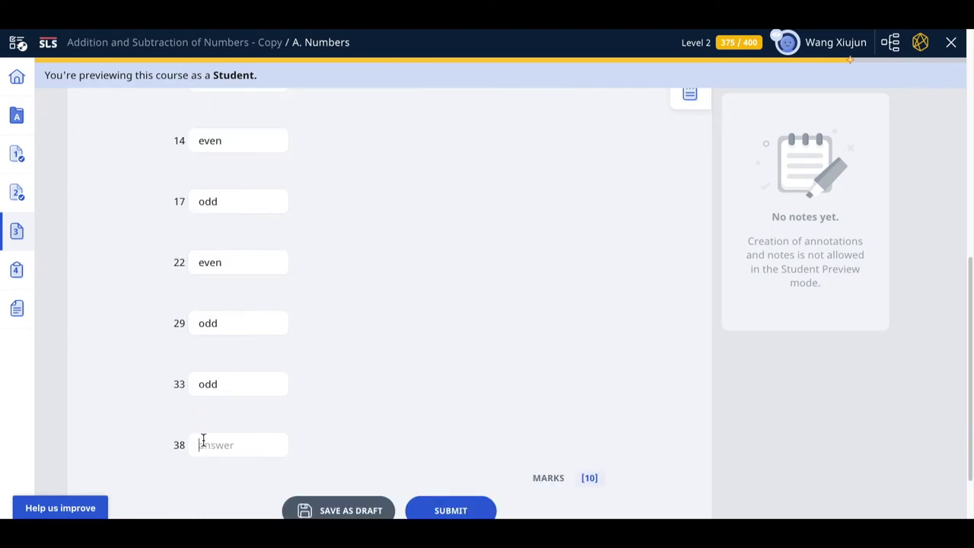
pyautogui.write('even')
pyautogui.click(451, 510)
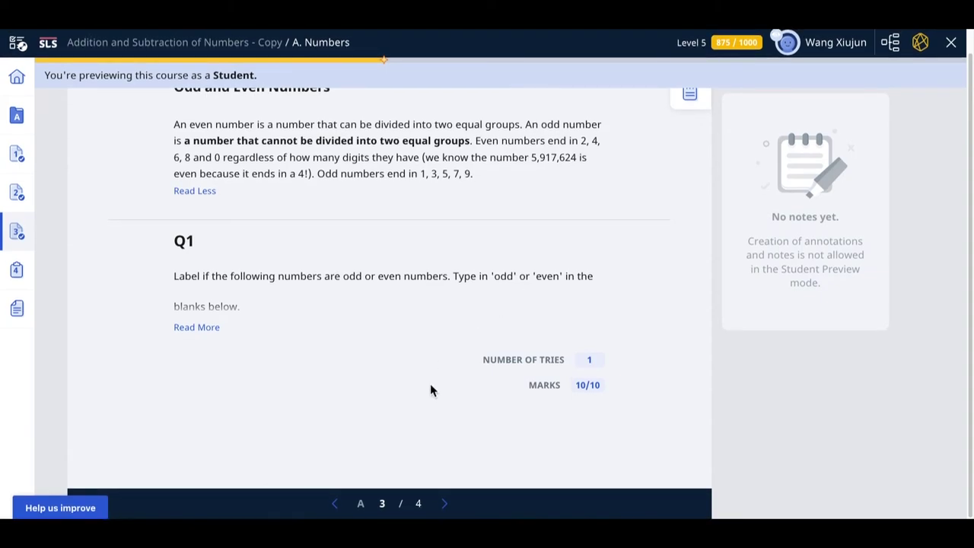
# Step: Open Q1 of the Numbers quiz, fill its blanks with 1, 1, 10, 10 and -5 in order, and check the answer
pyautogui.click(444, 503)
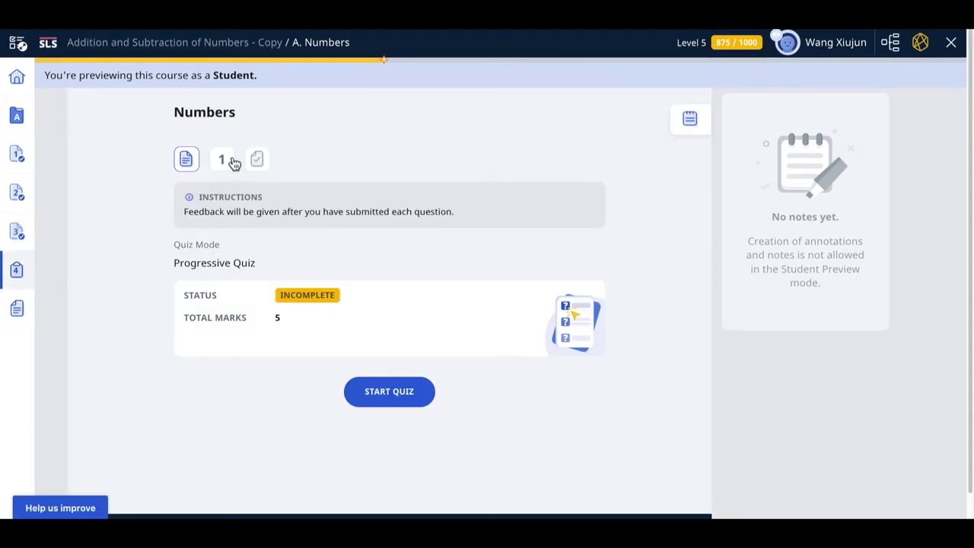
pyautogui.click(232, 160)
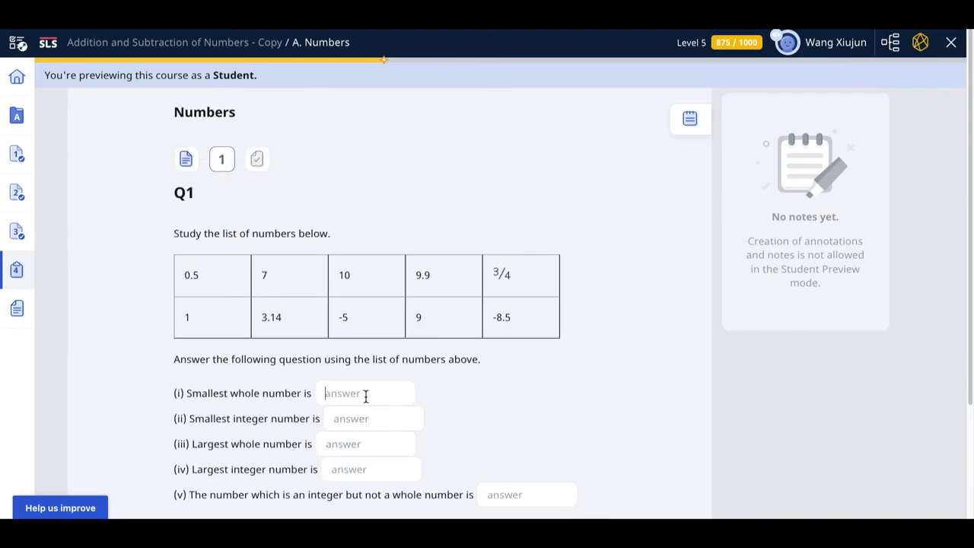
pyautogui.scroll(-1, 366, 395)
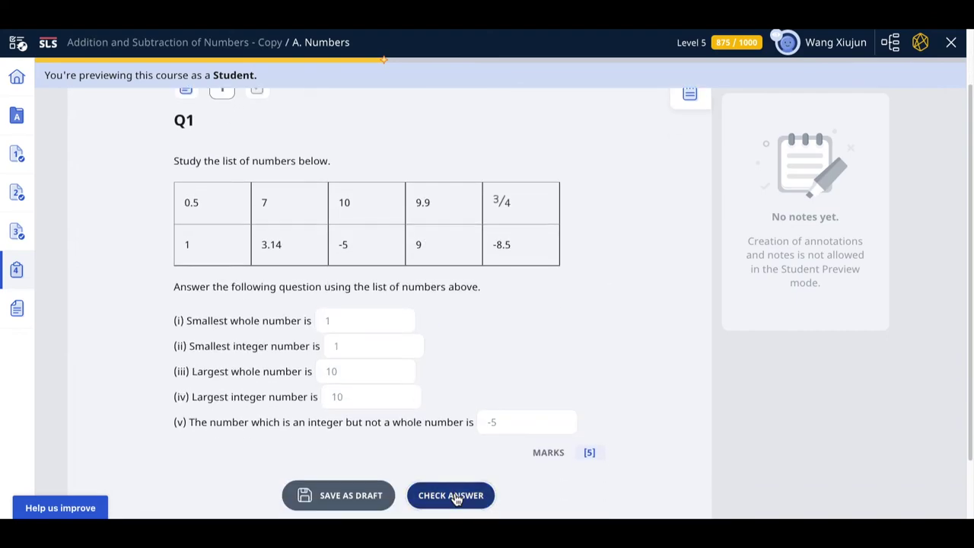
pyautogui.click(451, 495)
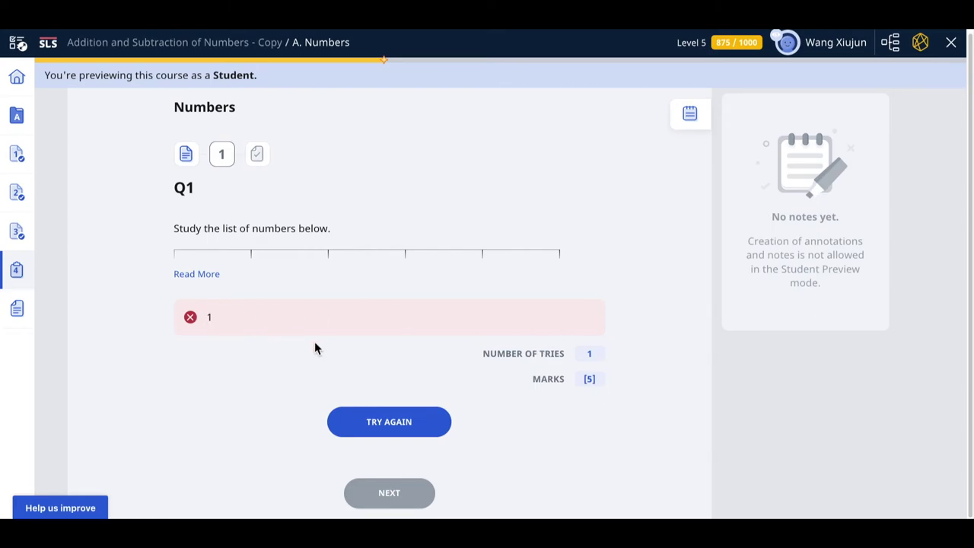
# Step: Expand quiz Q1 to review the marking of each blank and start another try
pyautogui.click(197, 276)
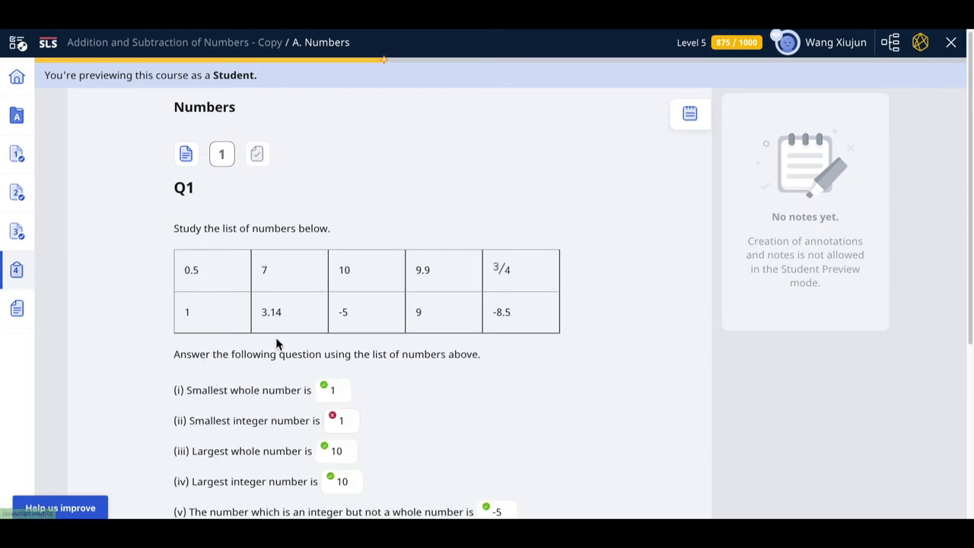
pyautogui.scroll(-4, 408, 435)
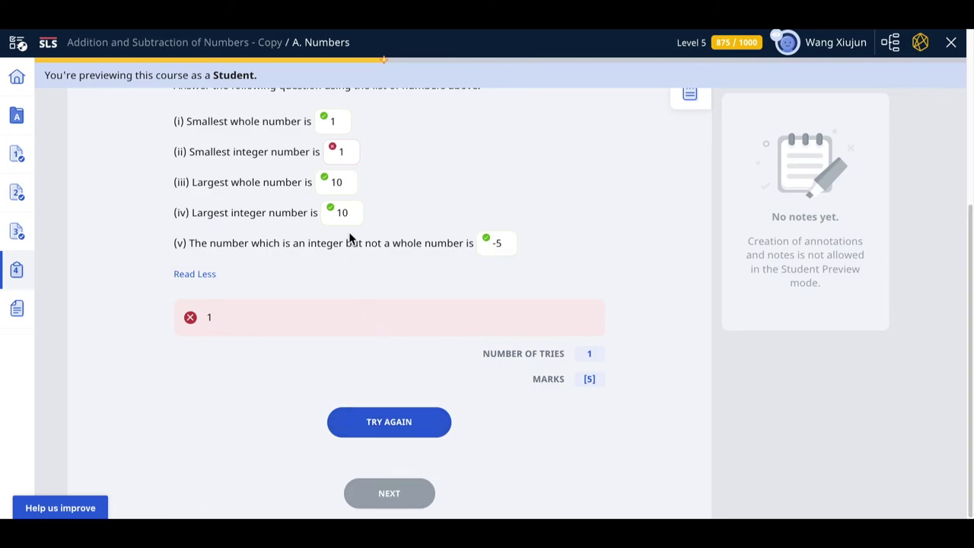
pyautogui.click(395, 424)
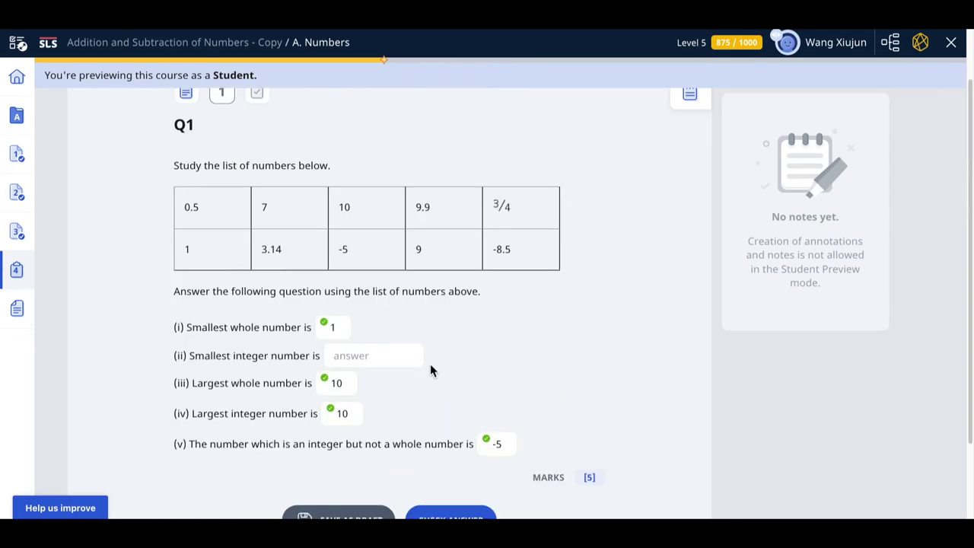
# Step: Enter -5 as the smallest integer in quiz Q1 and check the answer again
pyautogui.click(344, 358)
pyautogui.write('-5')
pyautogui.scroll(-1, 407, 398)
pyautogui.click(452, 449)
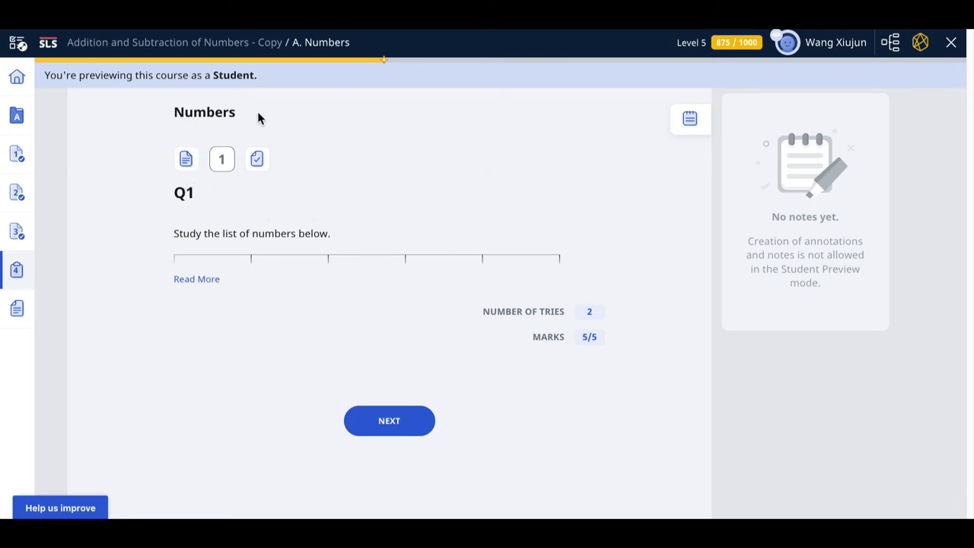
# Step: Proceed to the end of the Numbers quiz, submit it and dismiss the Number Master achievement message
pyautogui.click(395, 427)
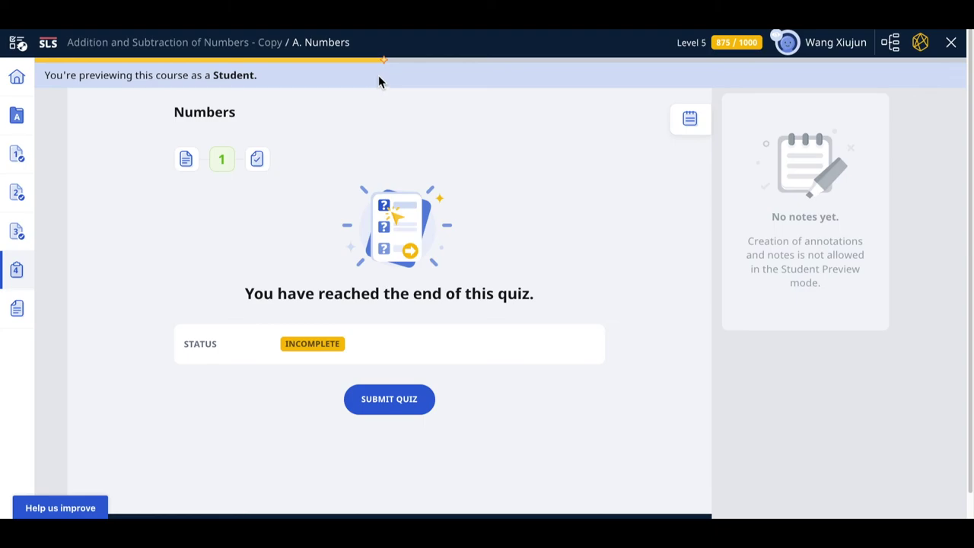
pyautogui.click(379, 402)
pyautogui.click(525, 314)
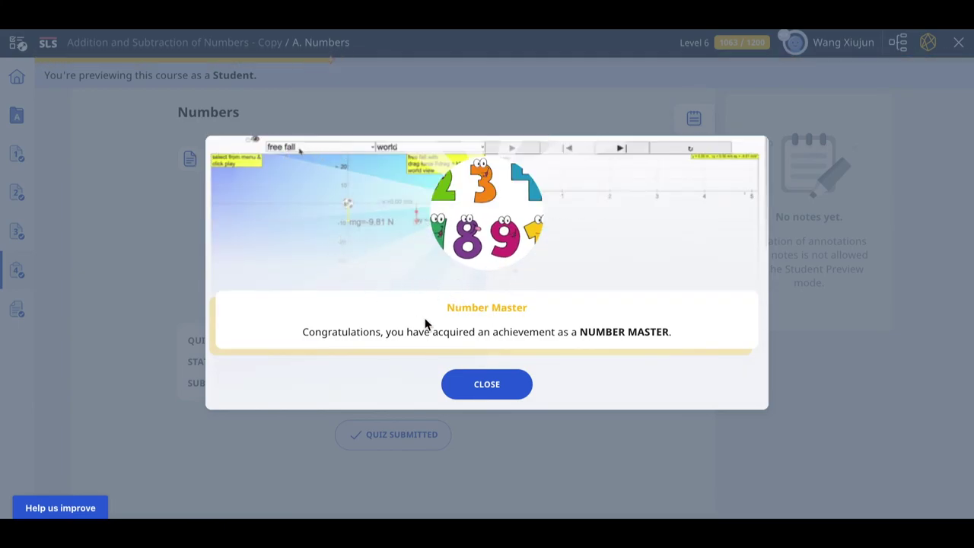
pyautogui.click(494, 381)
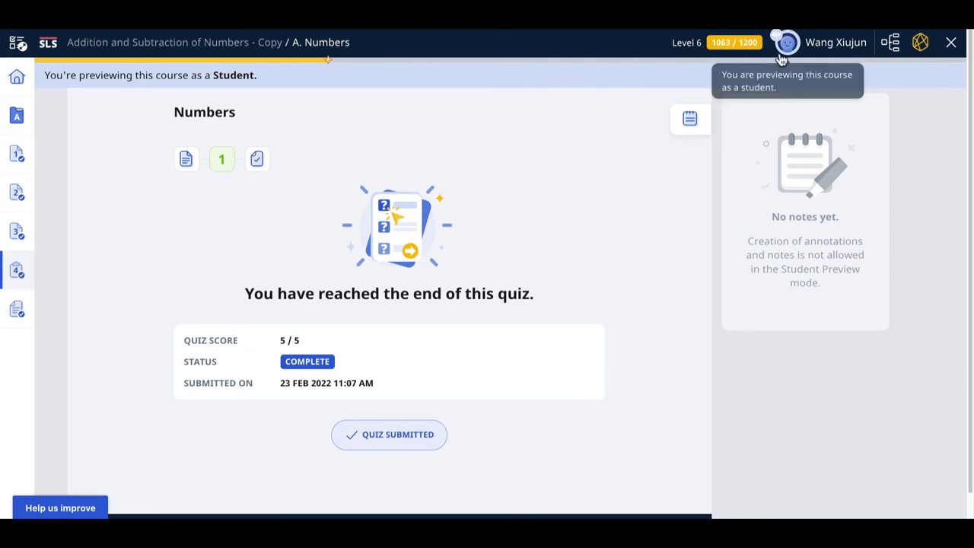
# Step: Open the course's gamification overview and examine the XP modifiers, the question retries explanation and the level table
pyautogui.click(920, 43)
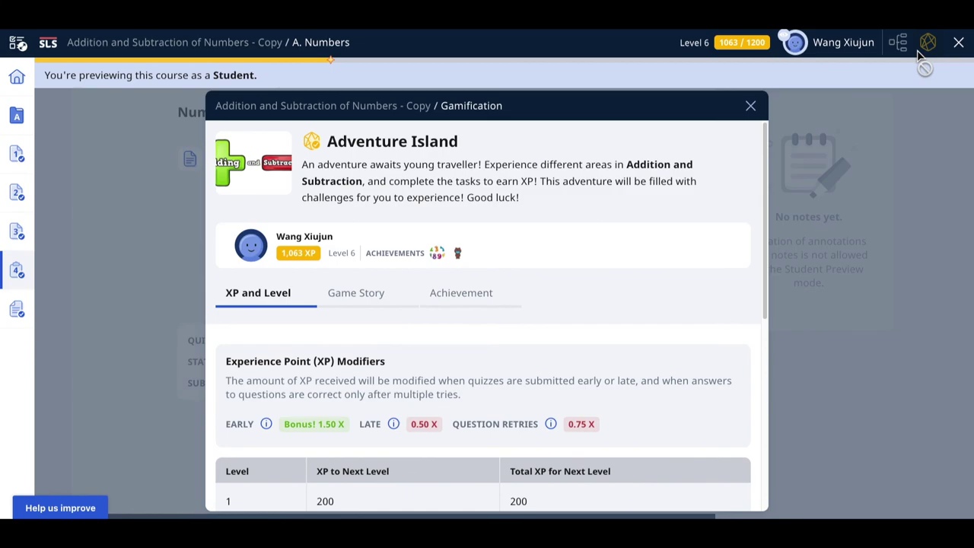
pyautogui.scroll(-3, 417, 313)
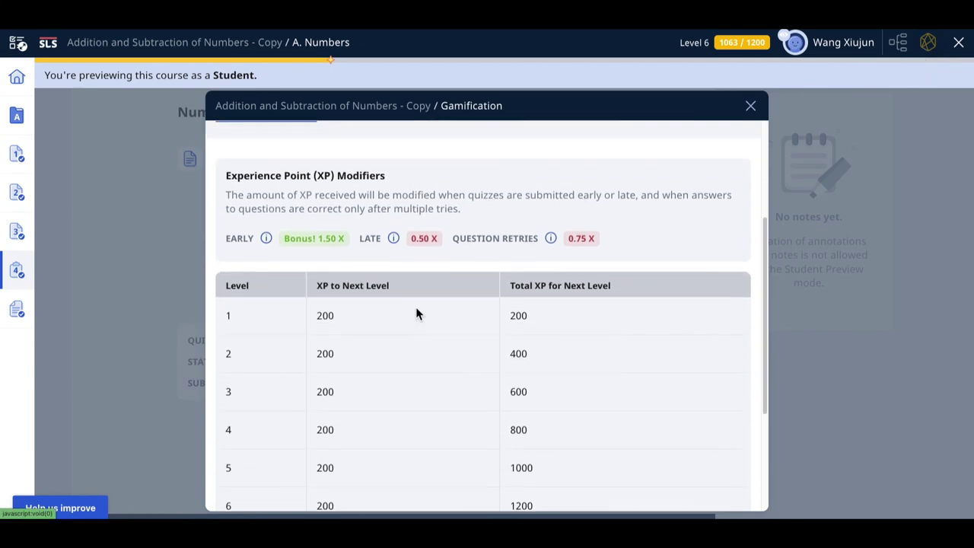
pyautogui.scroll(3, 415, 307)
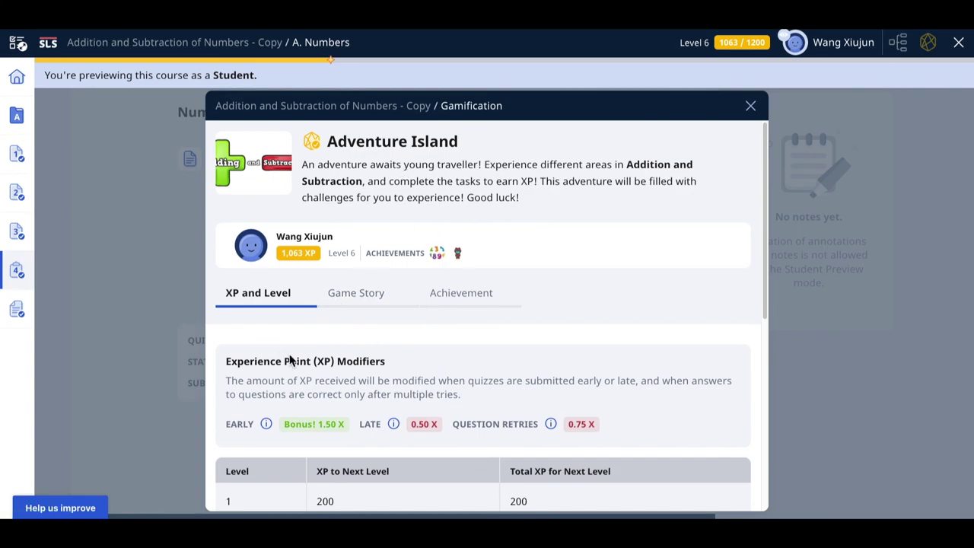
pyautogui.scroll(-1, 318, 430)
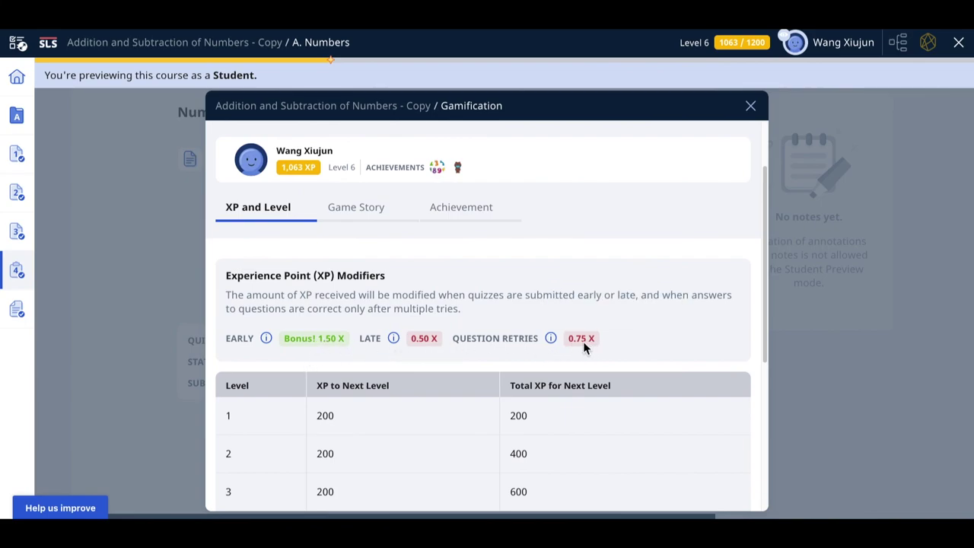
pyautogui.moveTo(552, 343)
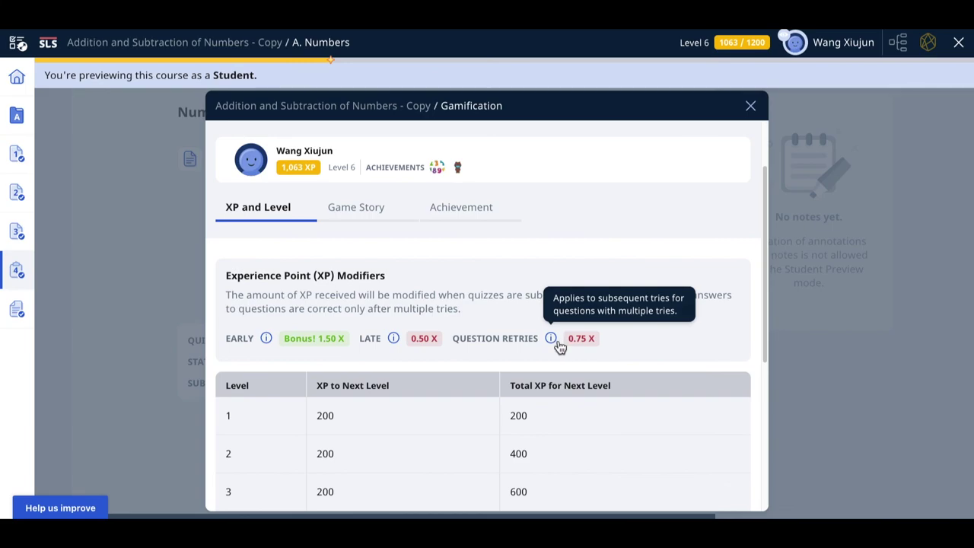
pyautogui.scroll(-4, 555, 346)
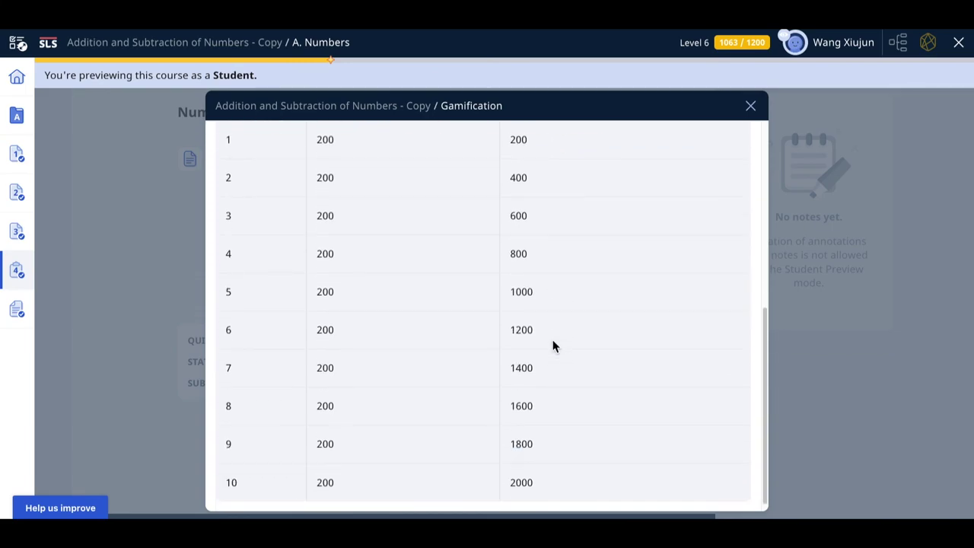
pyautogui.scroll(1, 553, 346)
pyautogui.scroll(5, 552, 340)
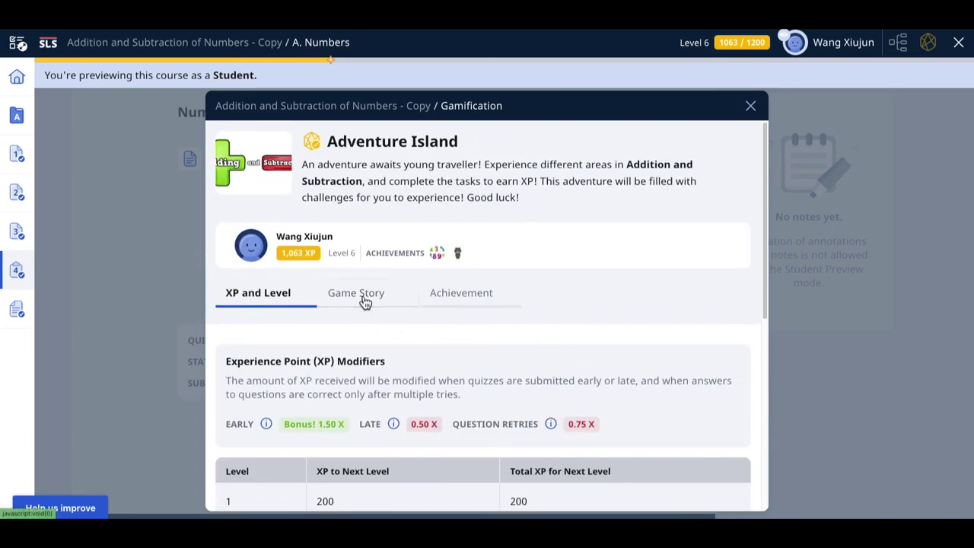
# Step: View the game story and the awarded achievements in the gamification overview
pyautogui.click(363, 301)
pyautogui.click(461, 304)
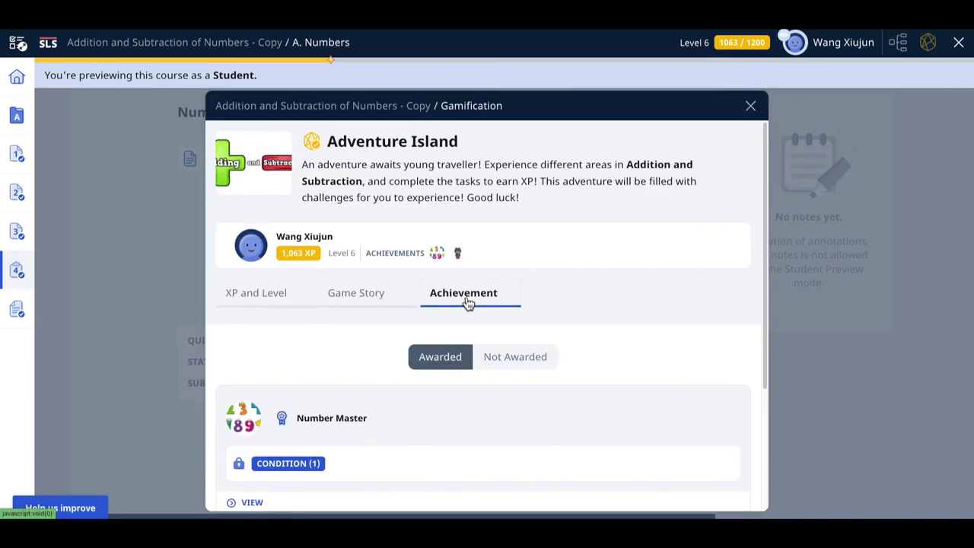